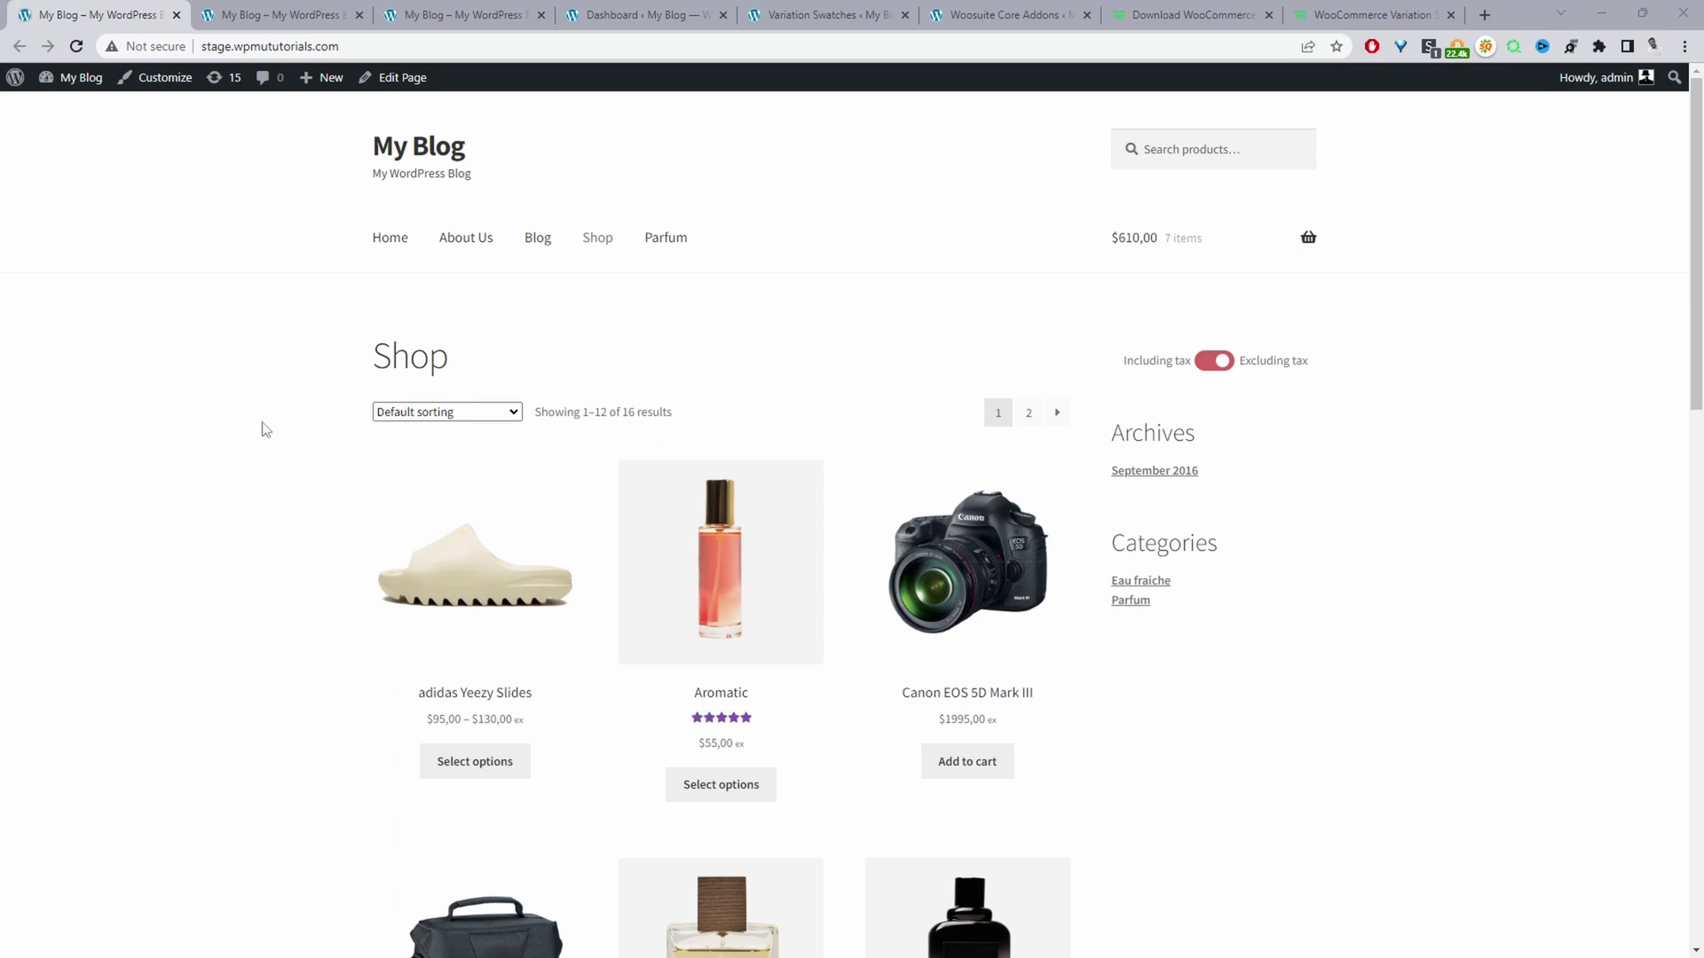
# - On the colour-swatch version of the shop, pick the Black swatch for adidas Yeezy Slides
pyautogui.scroll(-5, 319, 451)
pyautogui.scroll(3, 642, 426)
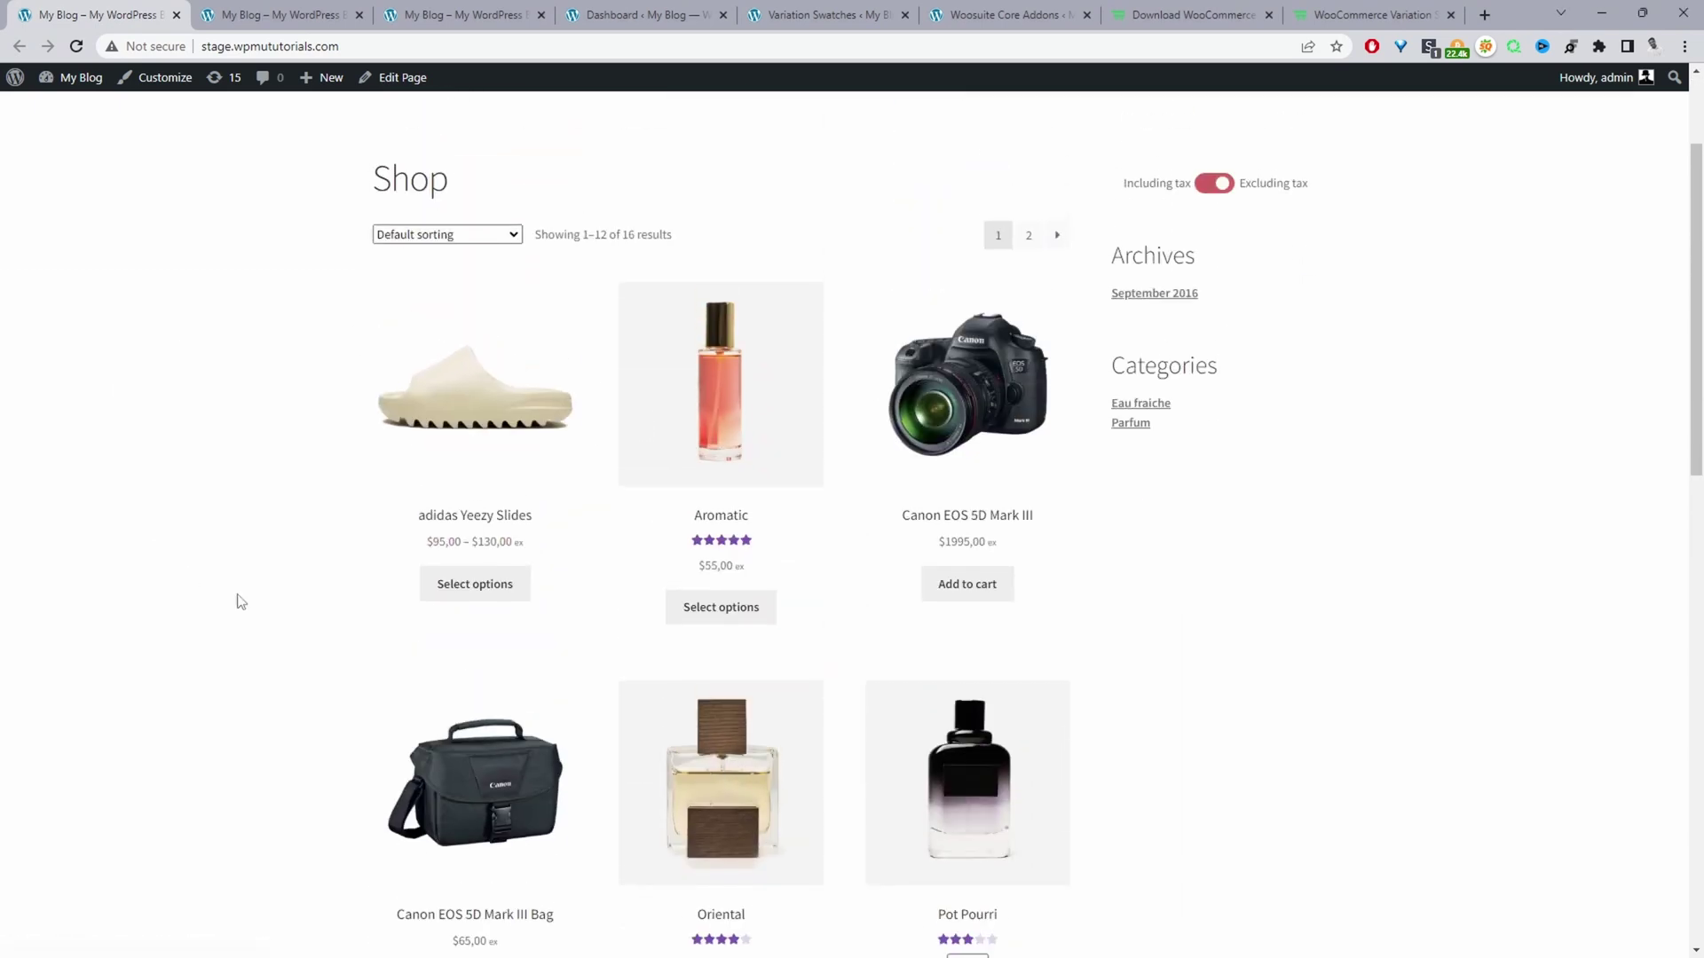
pyautogui.scroll(-3, 509, 555)
pyautogui.scroll(2, 506, 597)
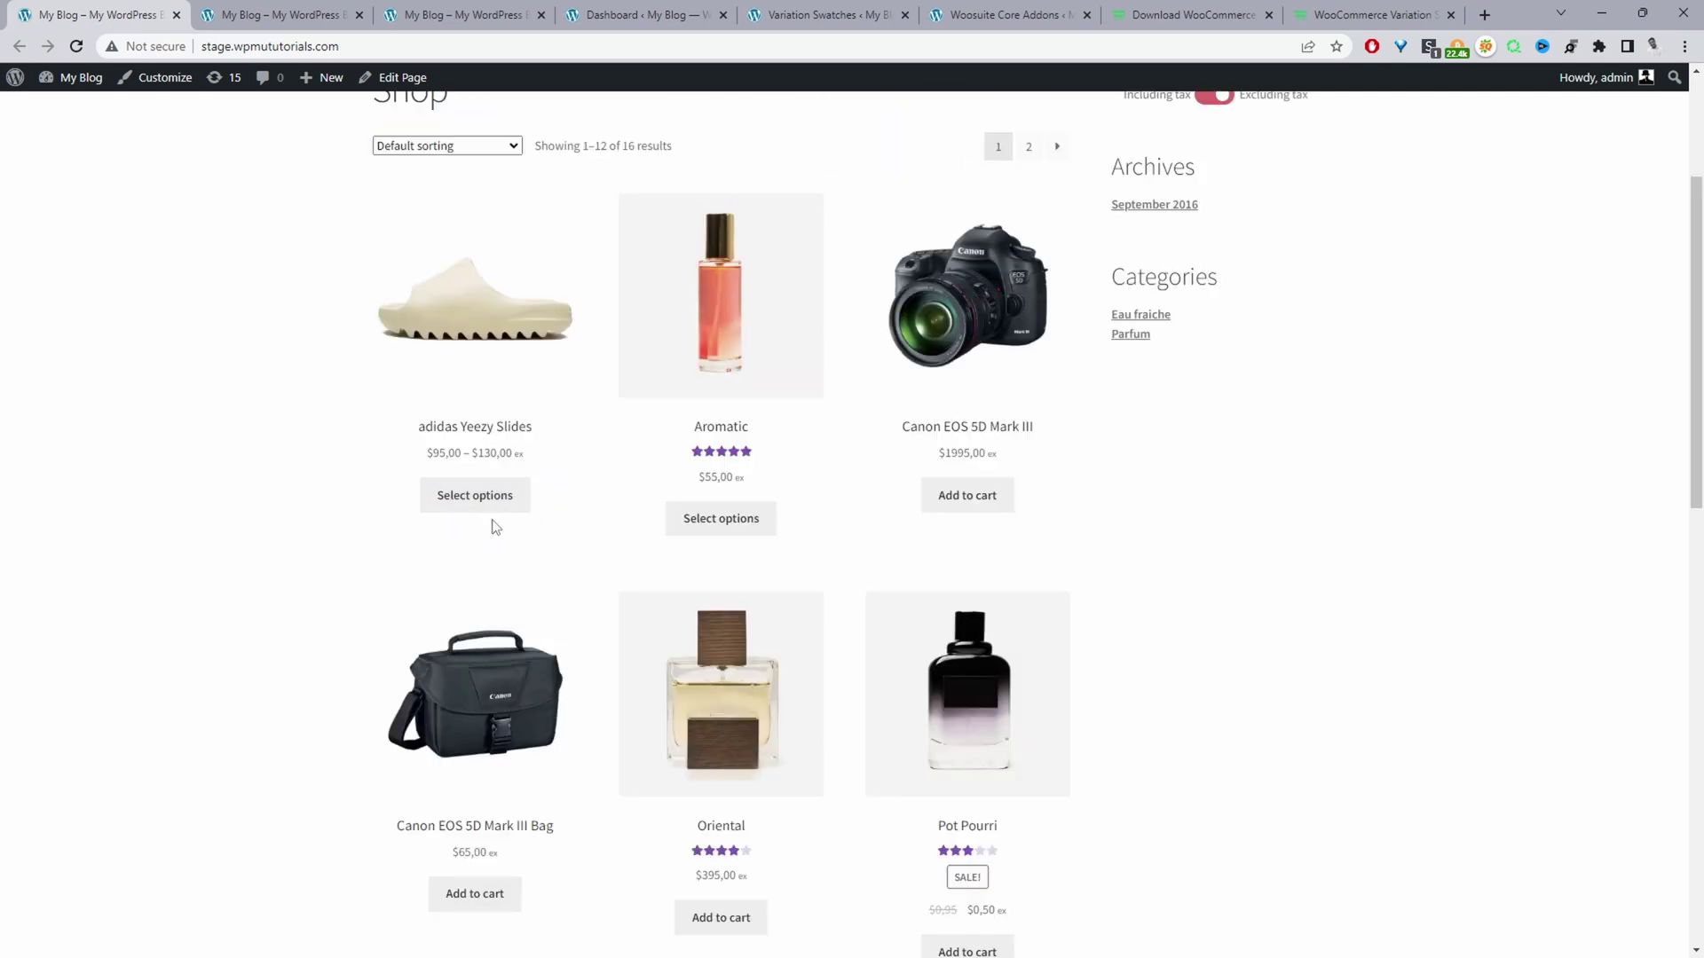
pyautogui.scroll(3, 677, 519)
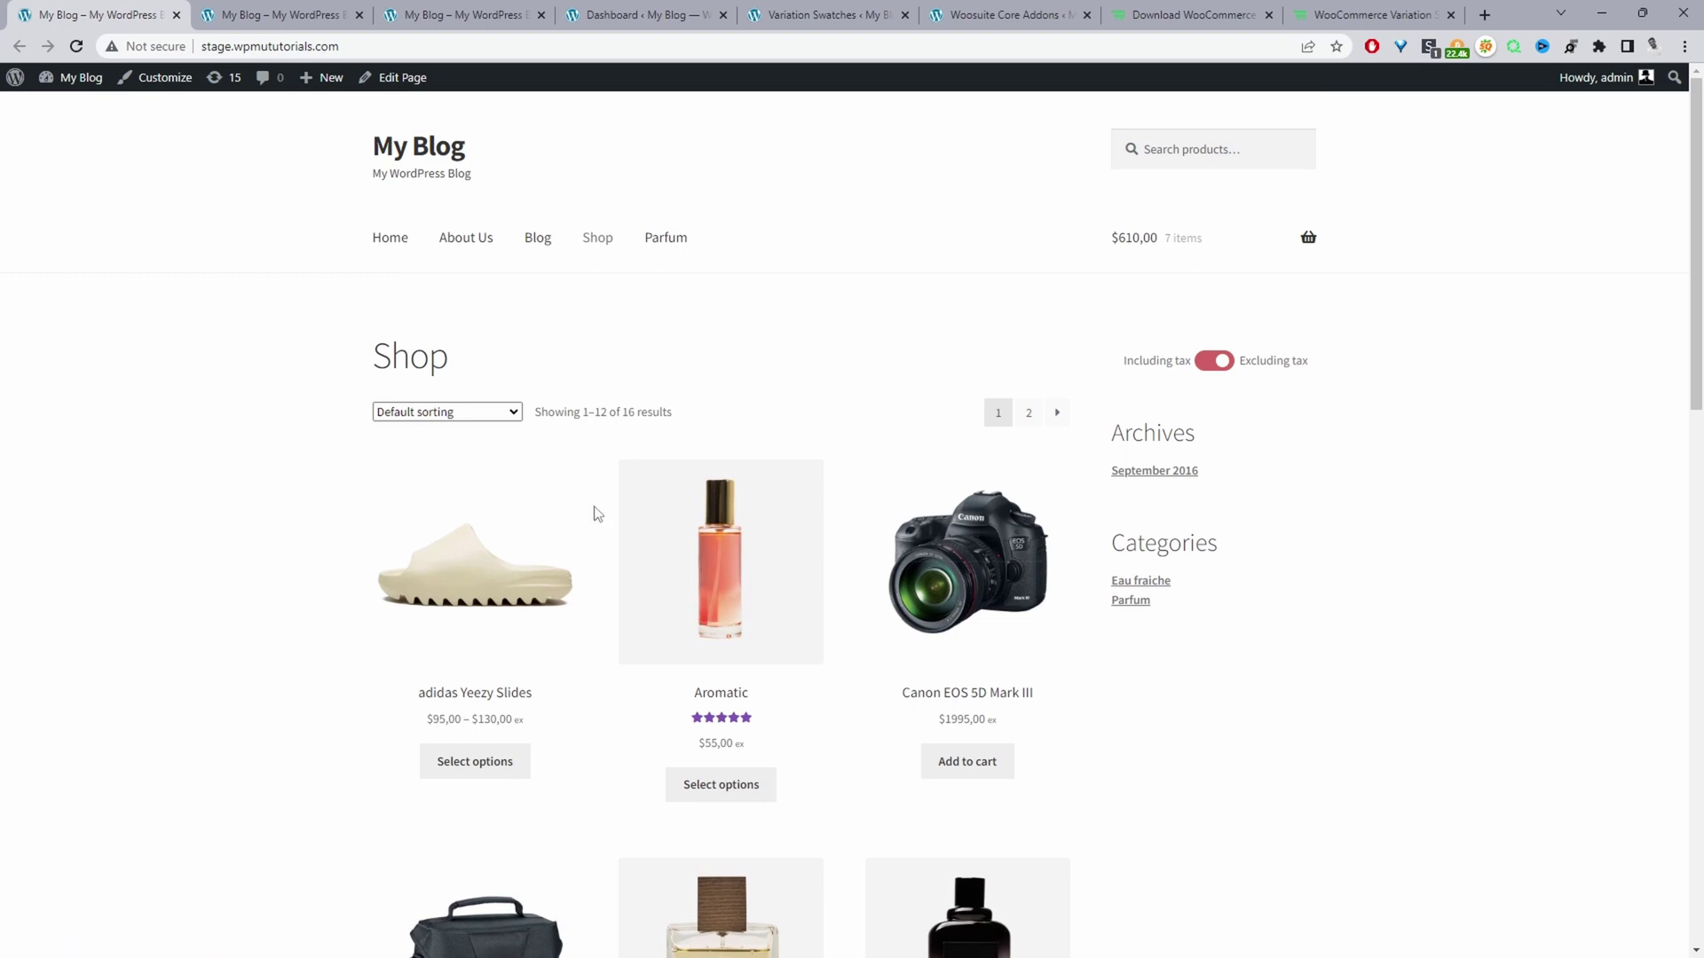
pyautogui.click(306, 18)
pyautogui.scroll(-2, 919, 501)
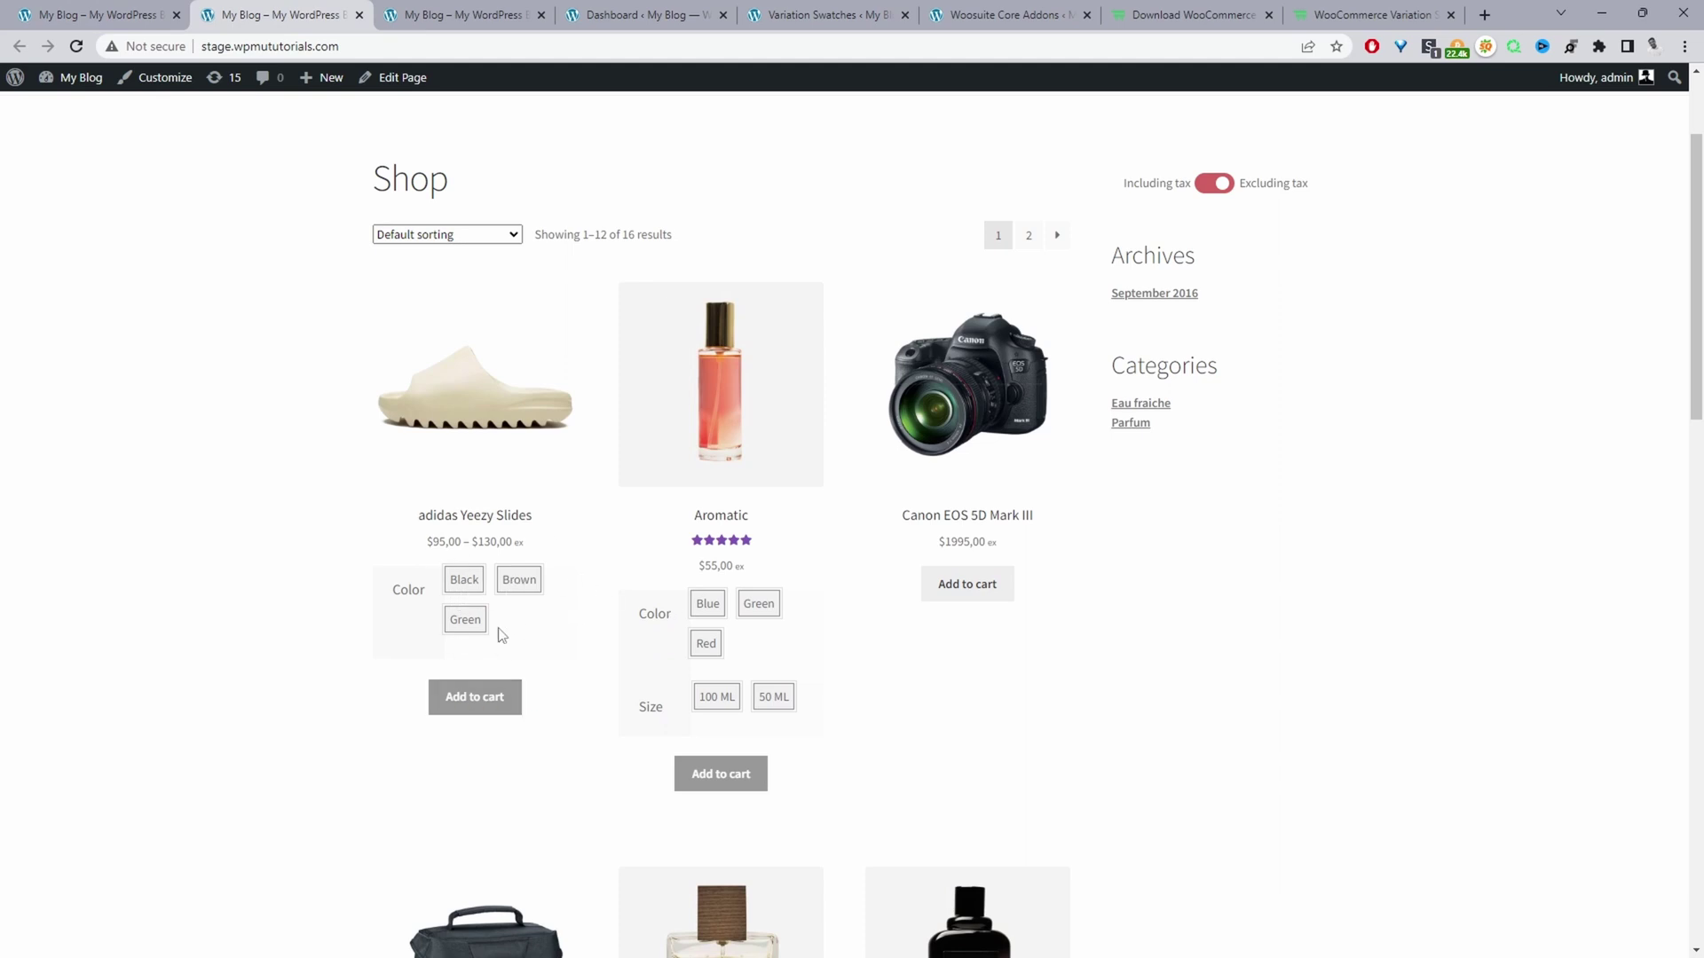
pyautogui.click(461, 588)
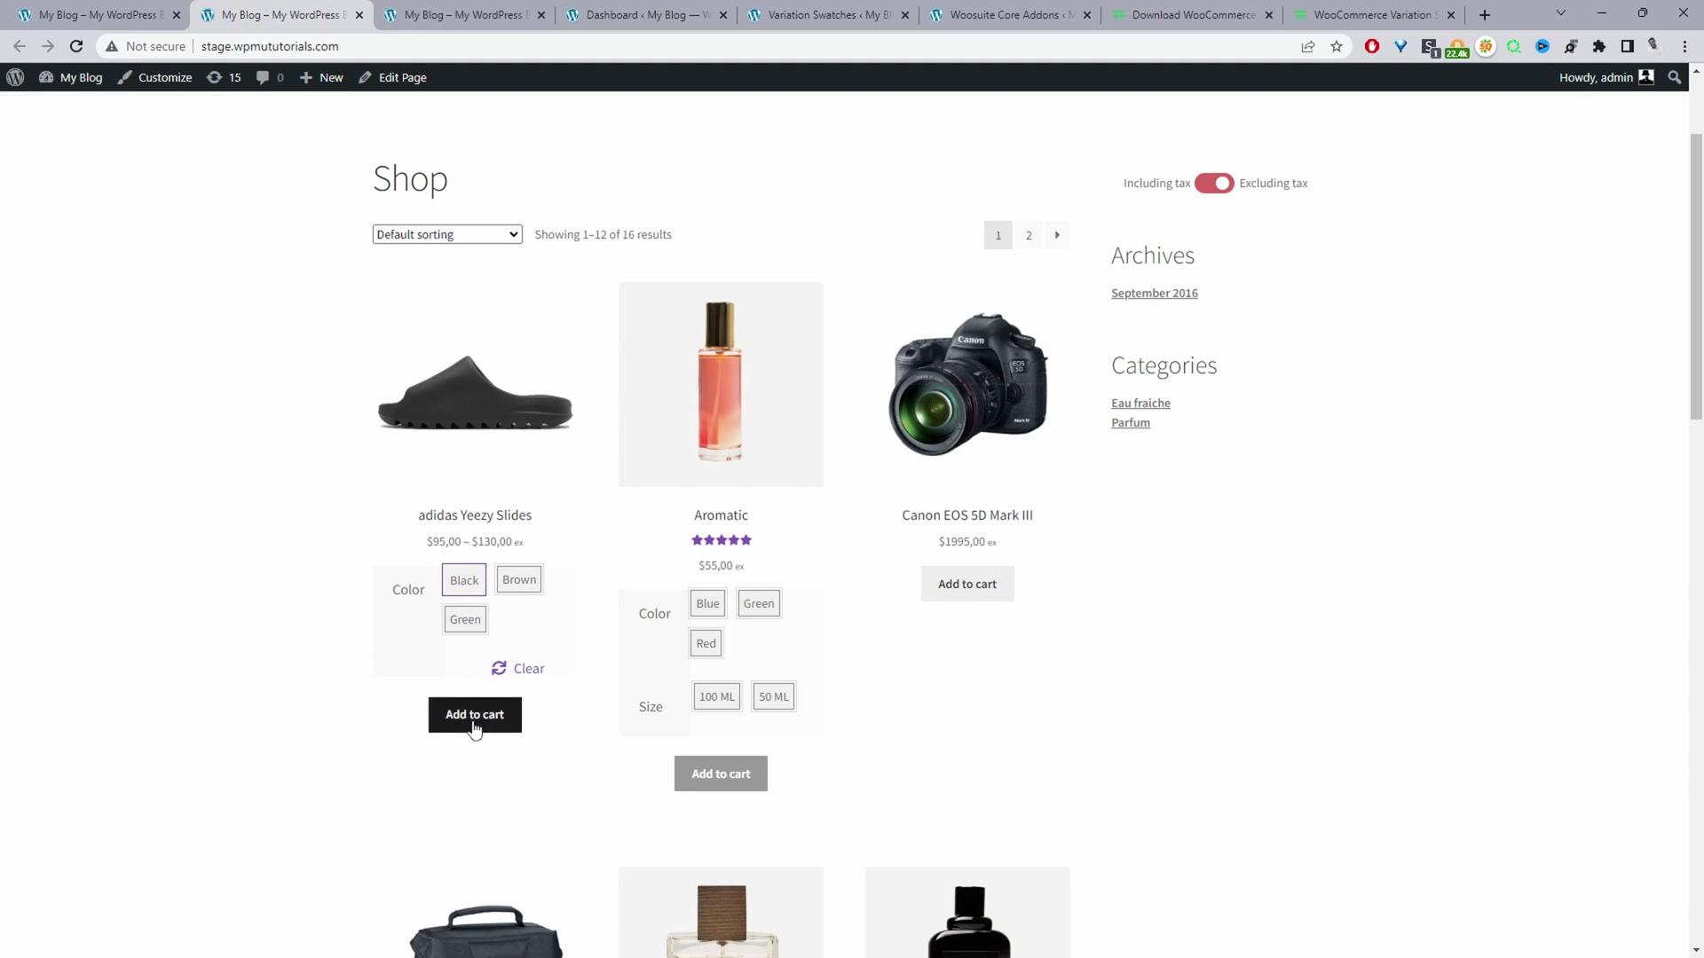
pyautogui.scroll(2, 1034, 629)
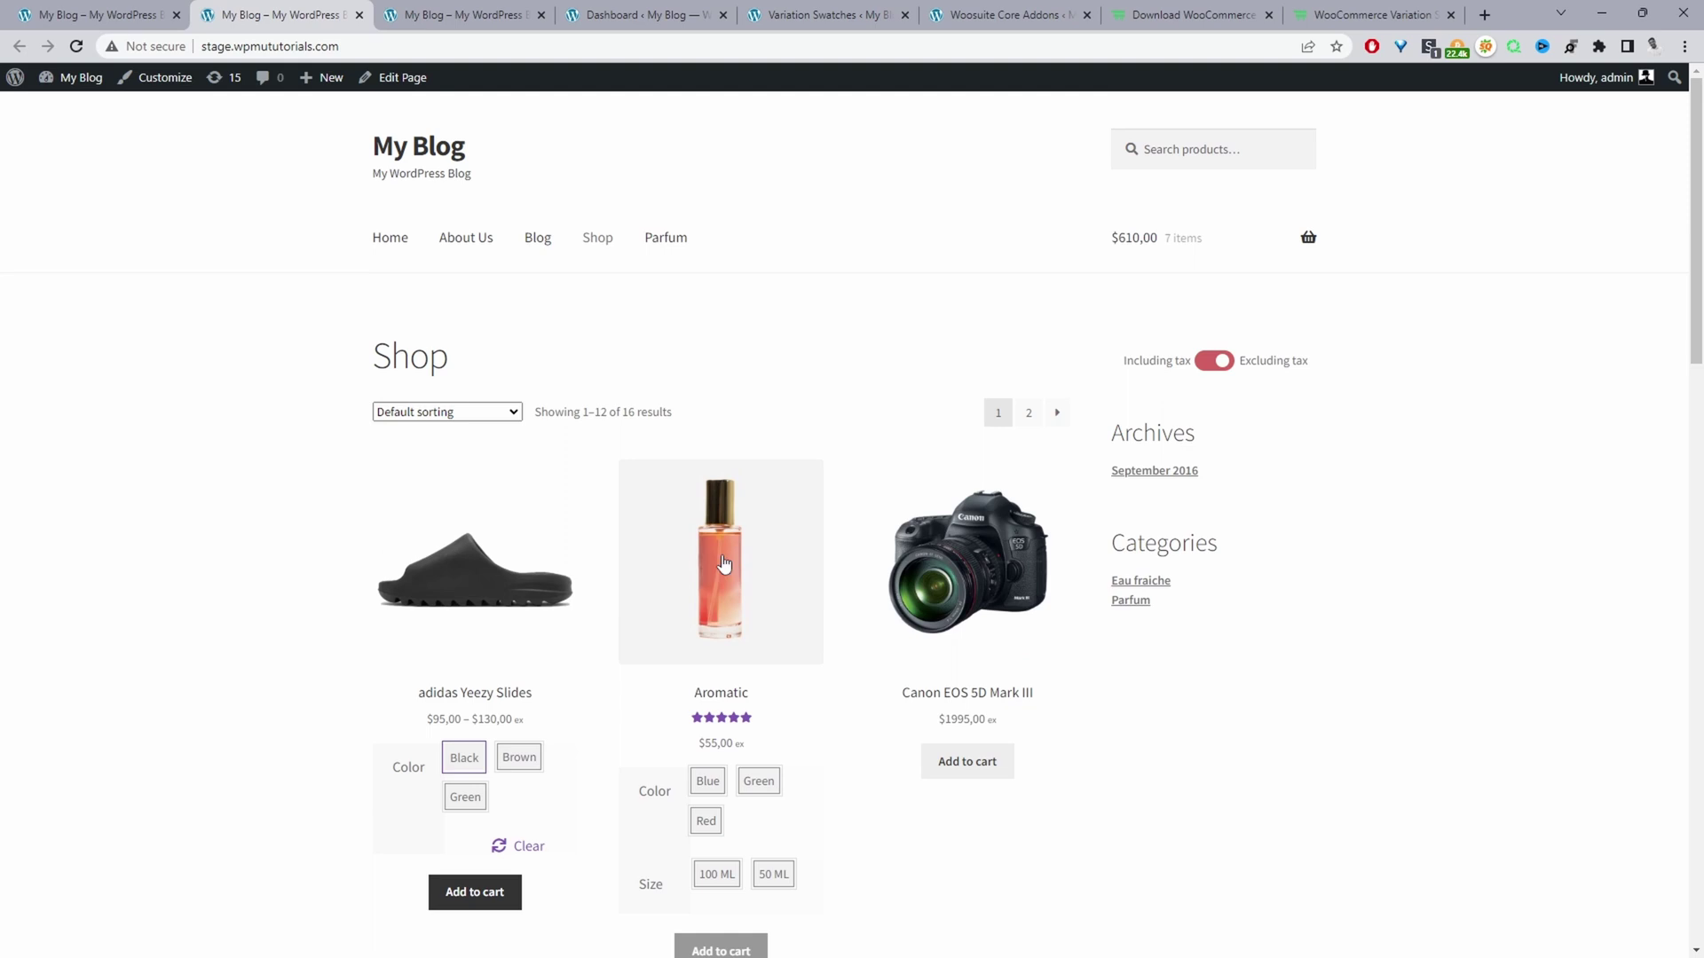
# - On the product-table shop, set the adidas Yeezy Slides Color dropdown to Black
pyautogui.click(433, 18)
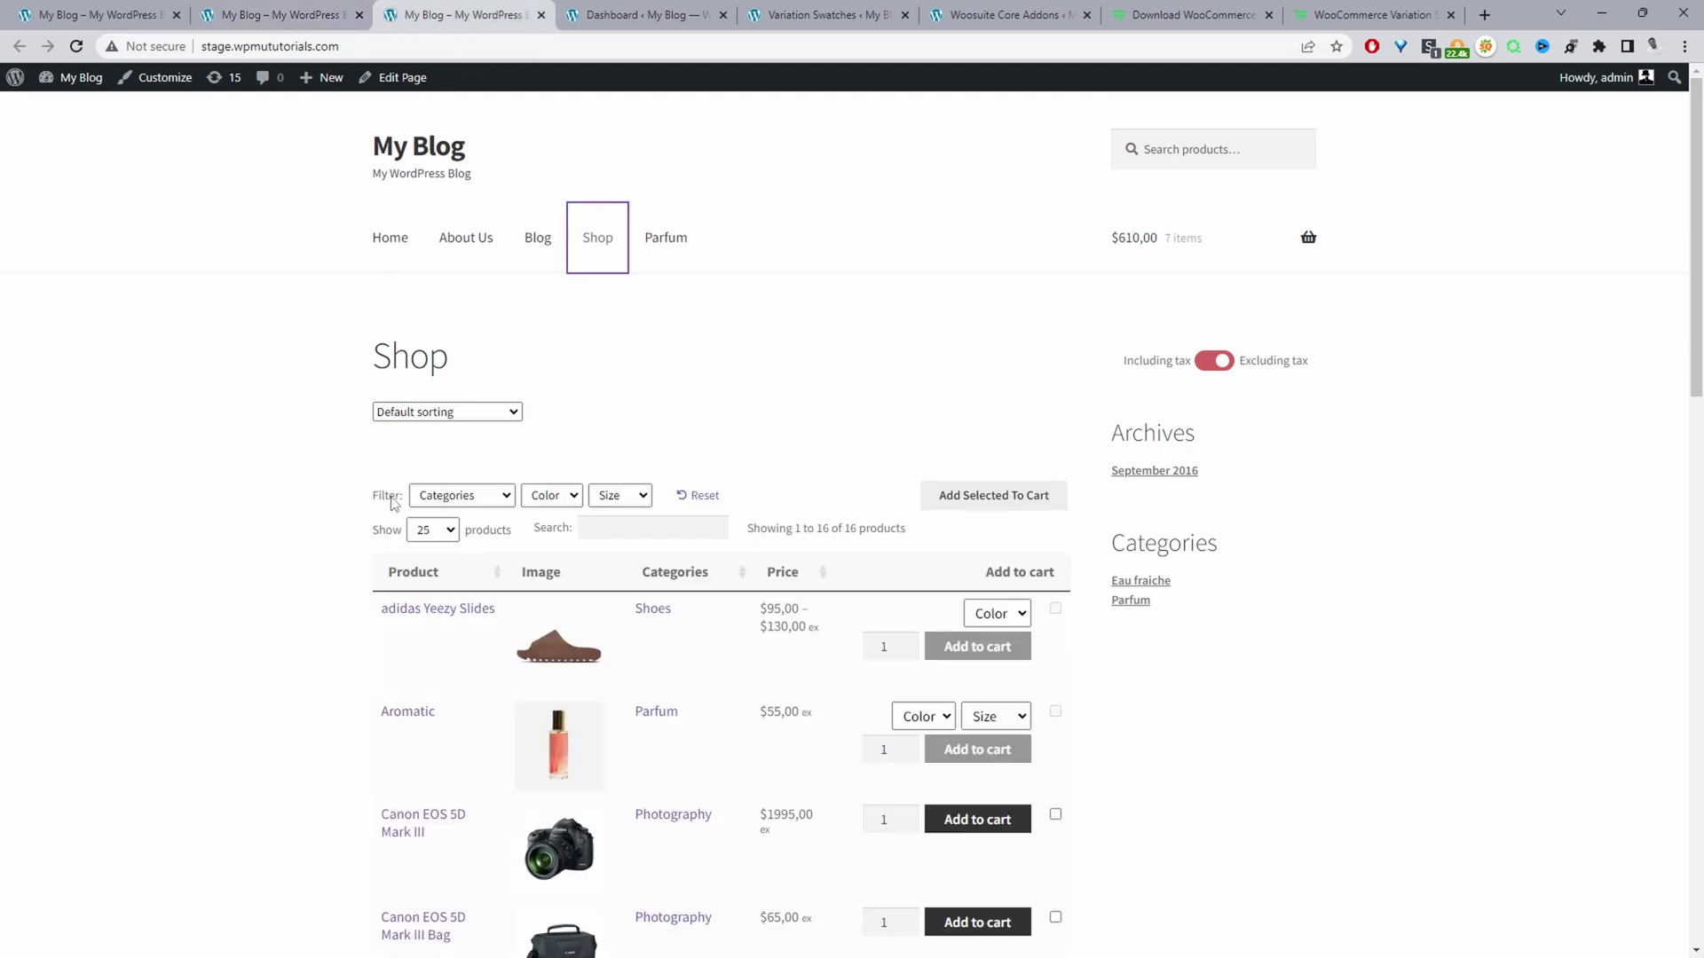
pyautogui.scroll(-2, 733, 551)
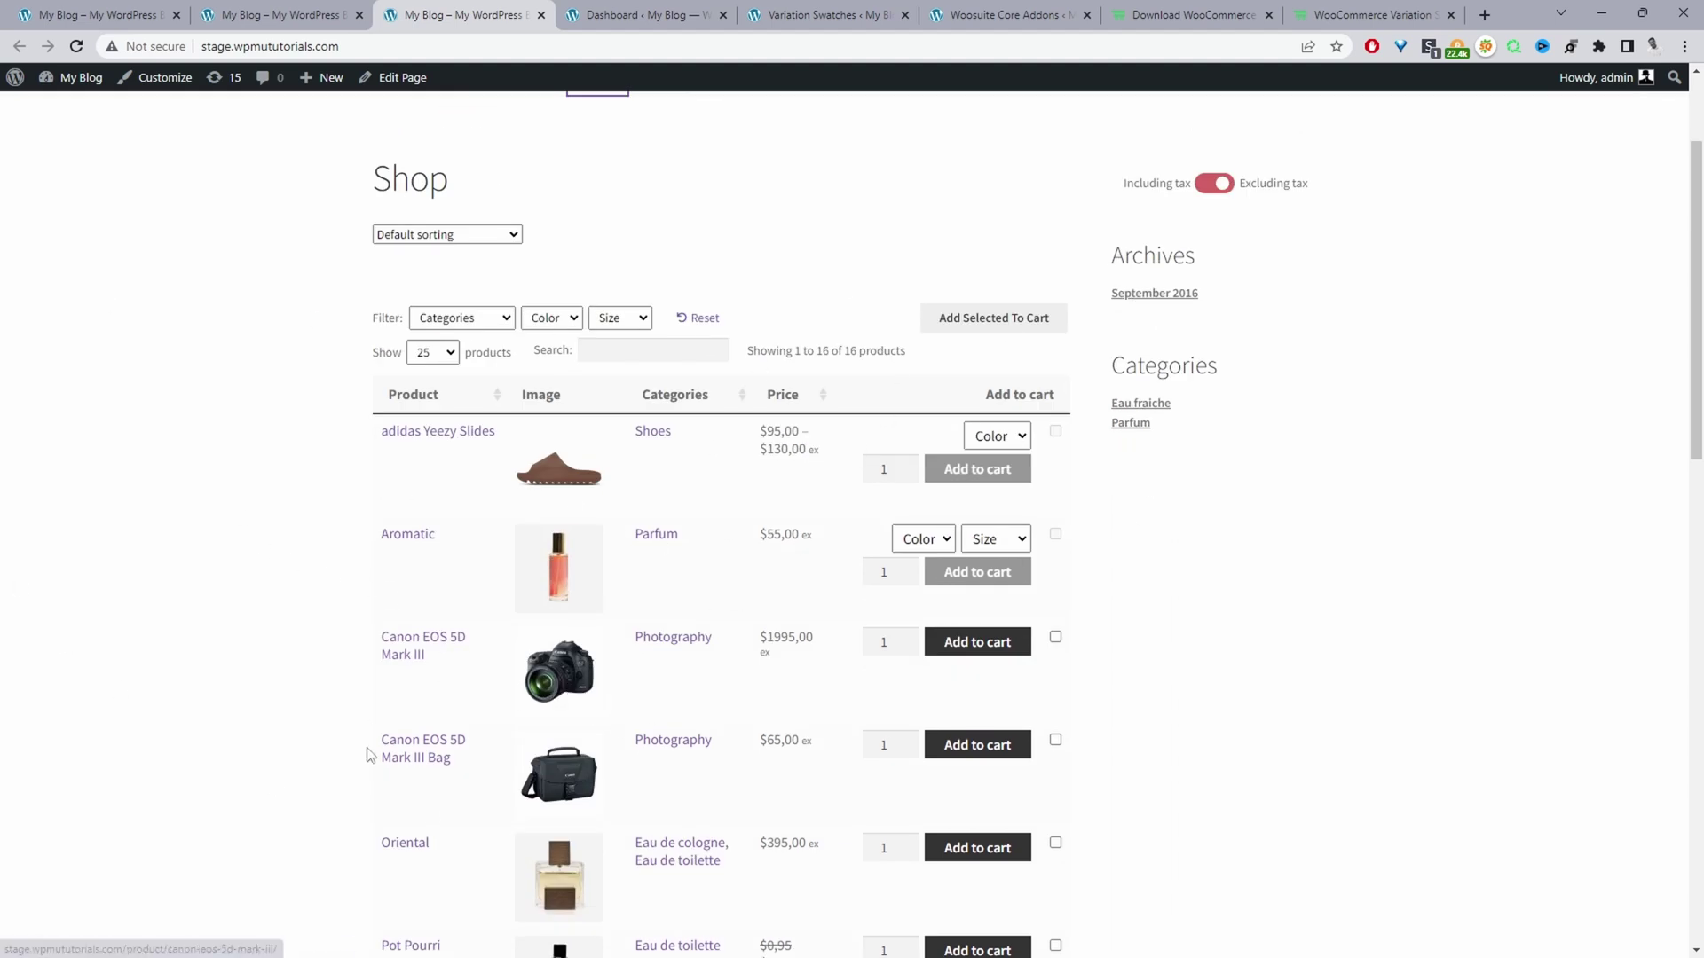
pyautogui.scroll(-1, 677, 658)
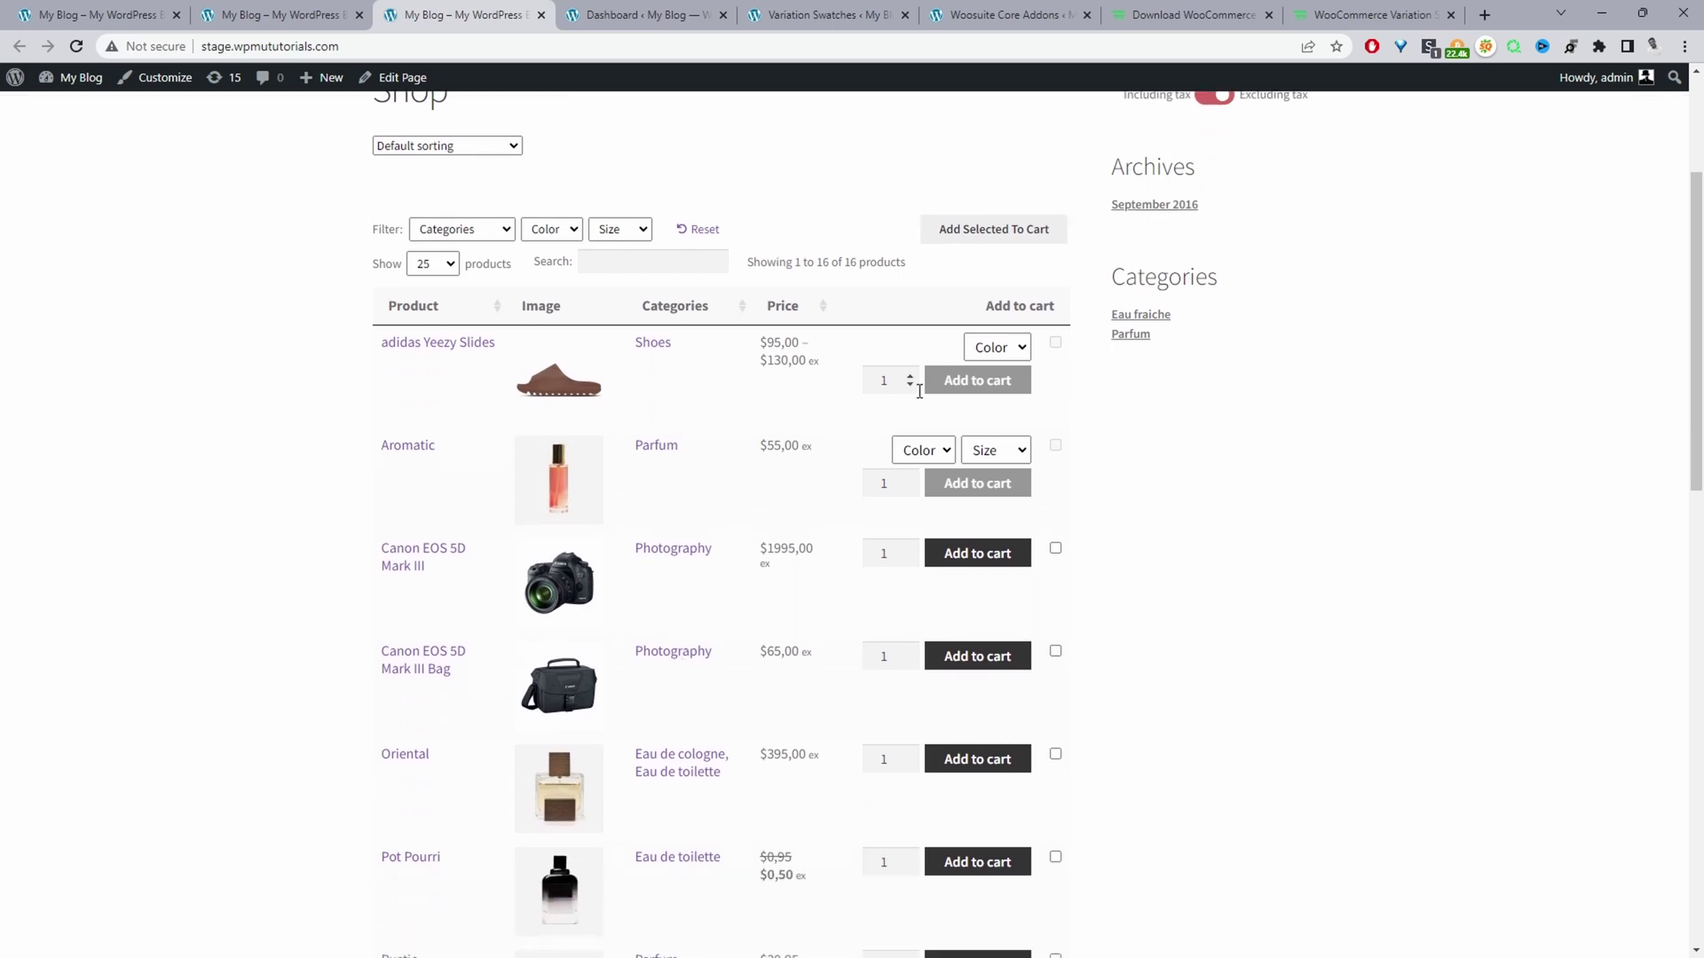
pyautogui.click(996, 347)
pyautogui.click(994, 384)
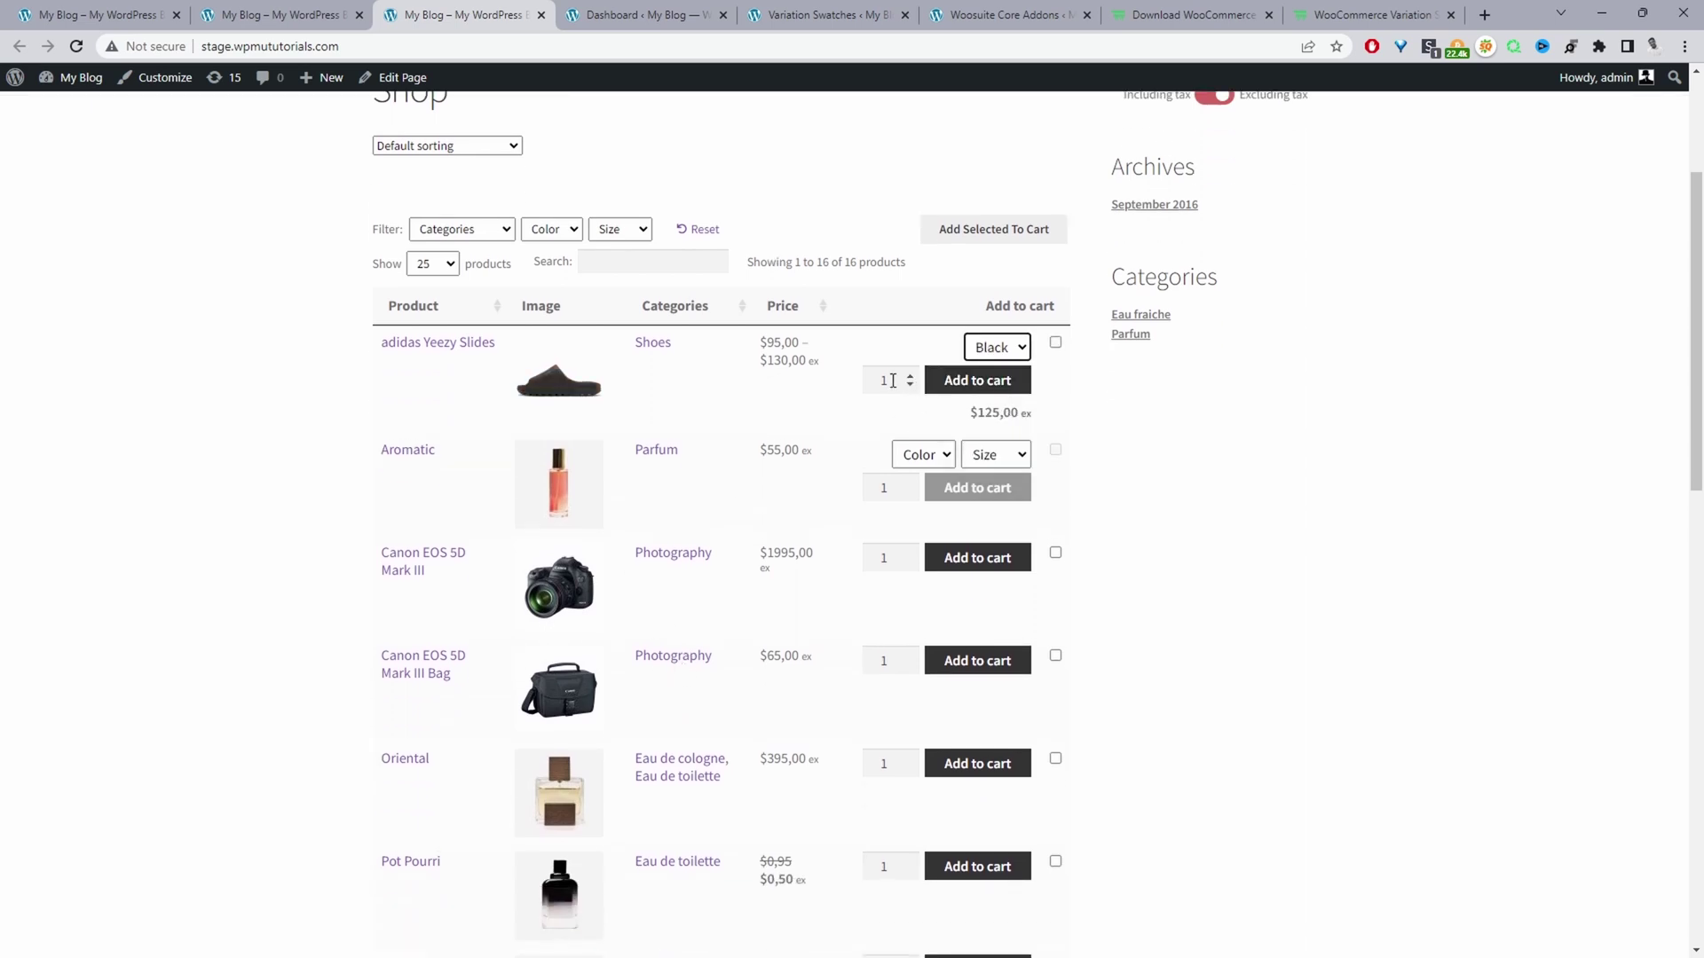
# - Set quantities to Yeezy Slides 5, Canon EOS 5D Mark III 4 and camera bag 4
pyautogui.click(909, 375)
pyautogui.click(909, 375)
pyautogui.click(909, 375)
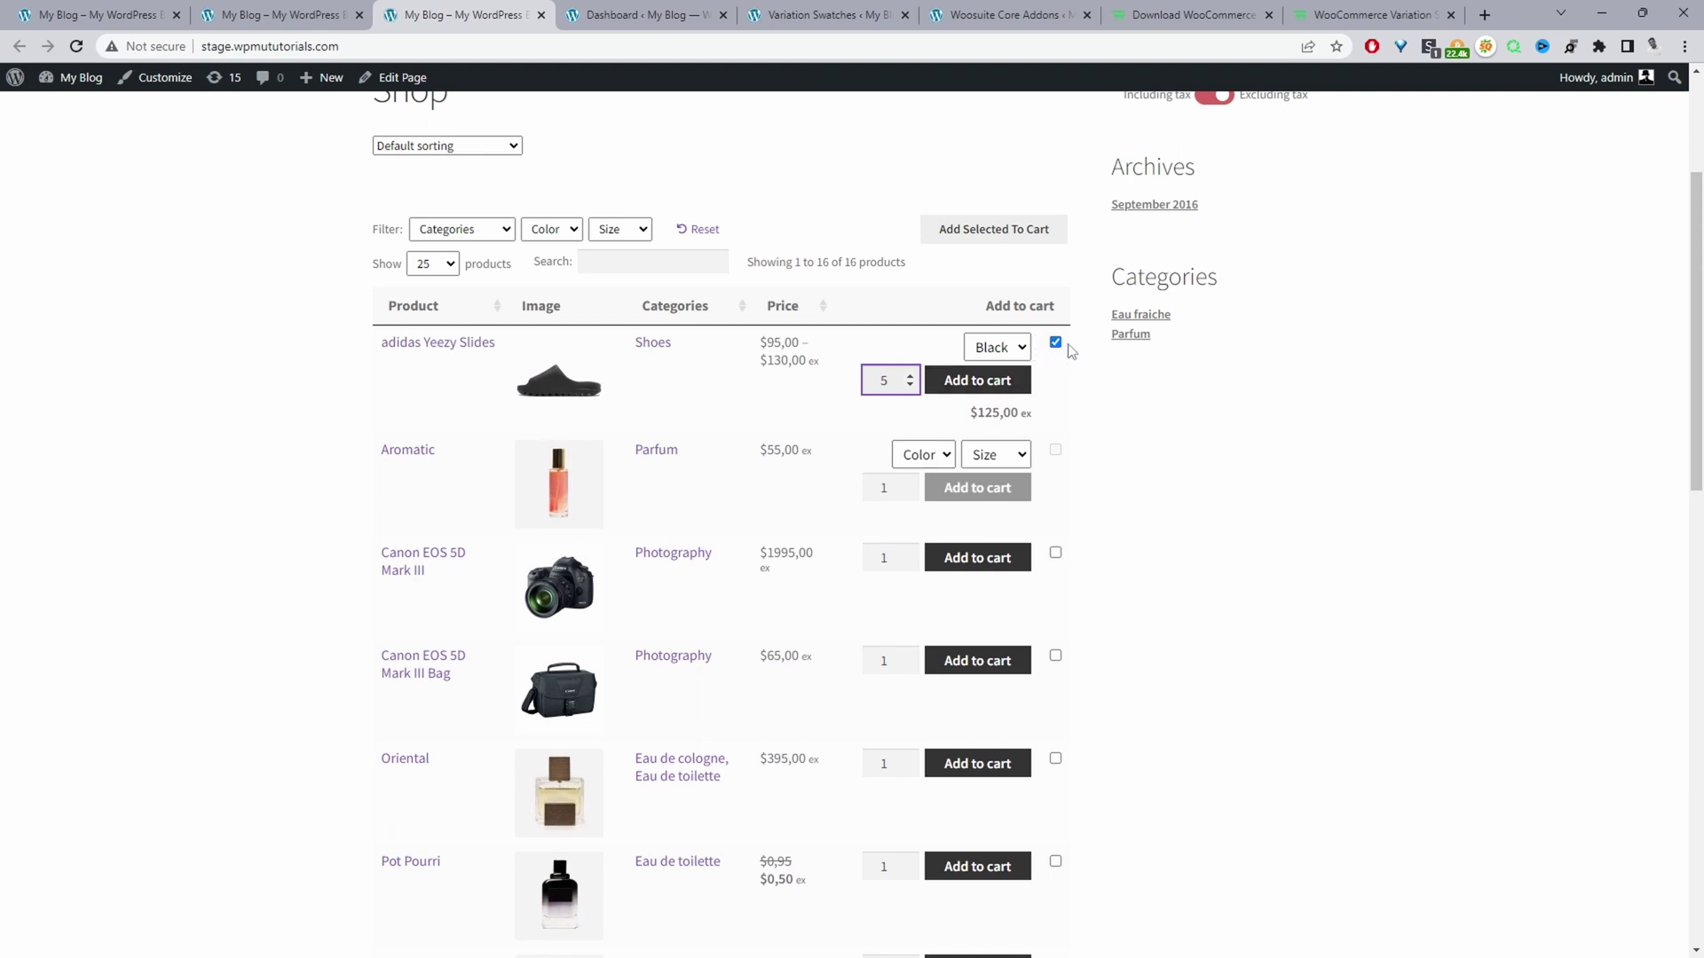
pyautogui.click(910, 553)
pyautogui.click(910, 553)
pyautogui.click(910, 553)
pyautogui.click(909, 655)
pyautogui.click(910, 655)
pyautogui.click(910, 657)
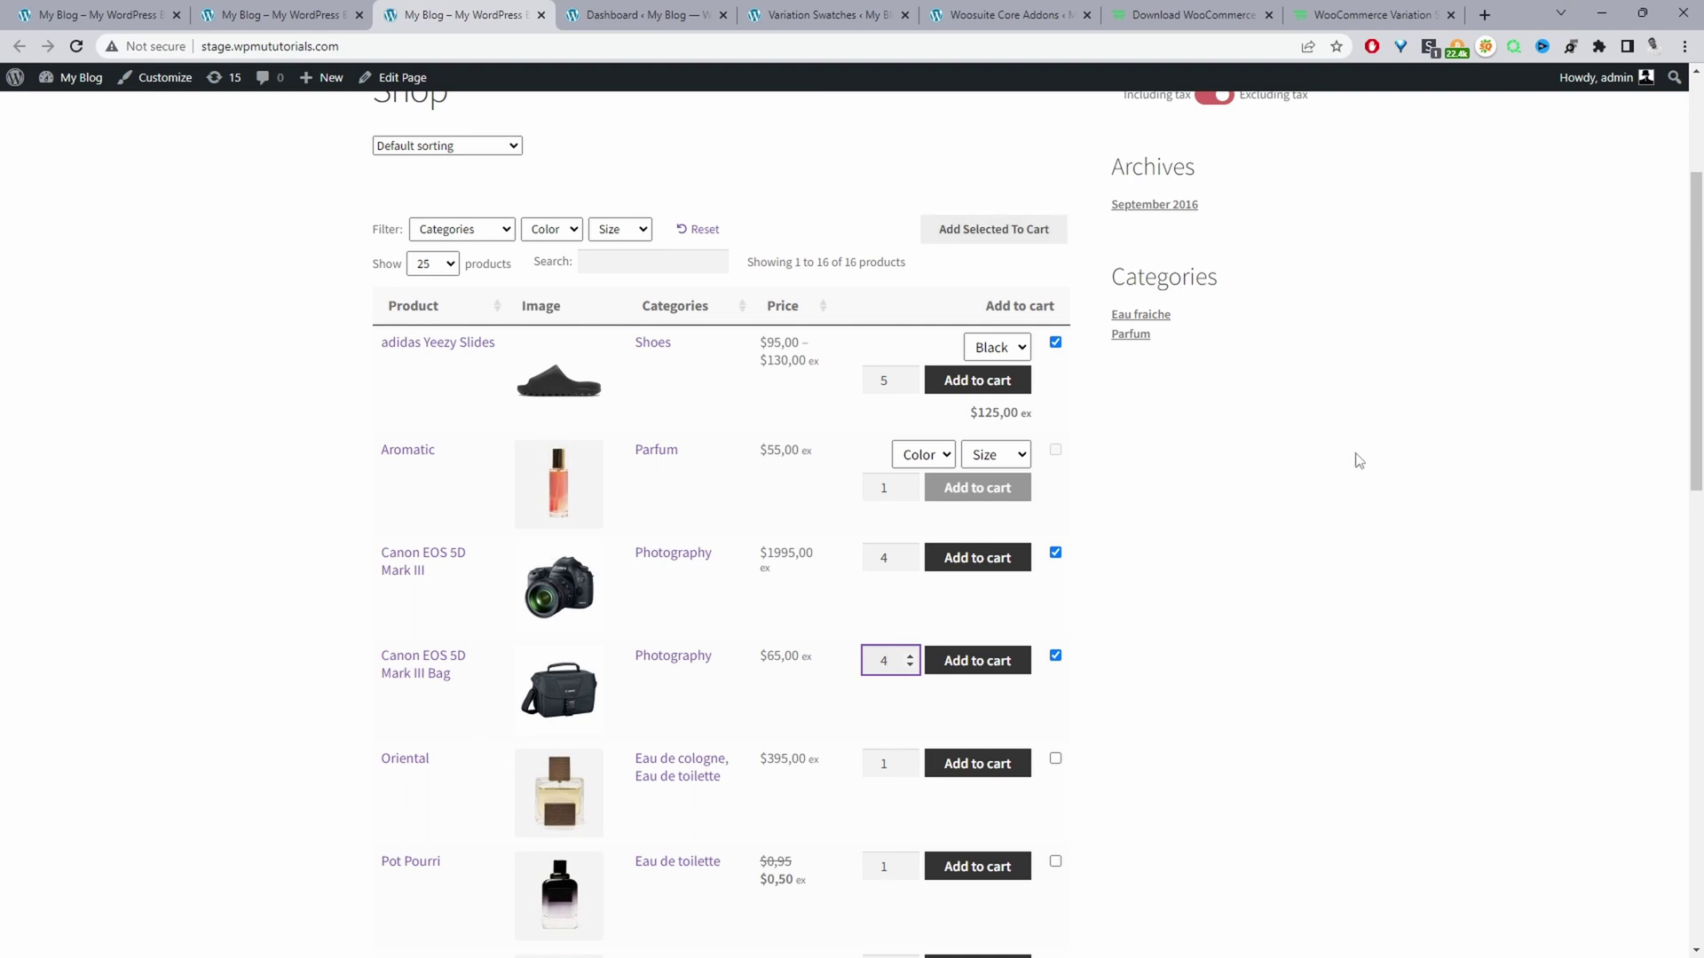
pyautogui.click(1342, 11)
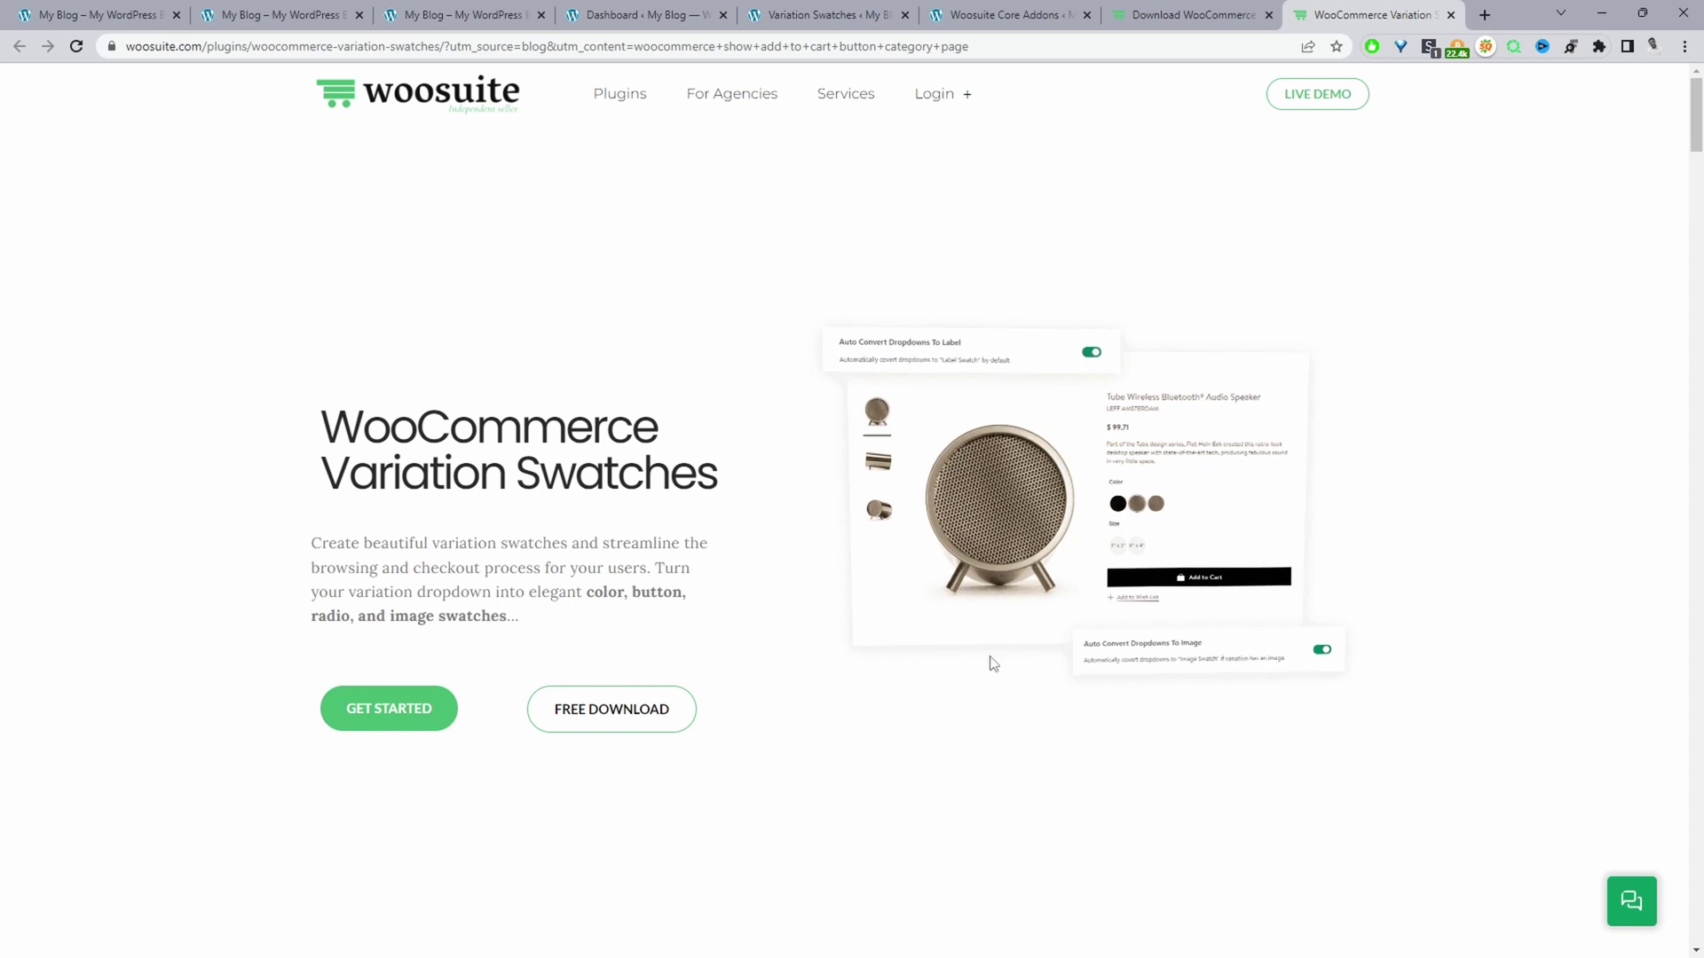
# - Scroll through the demo layout cards on Woosuite's WooCommerce Product Table page
pyautogui.click(1159, 17)
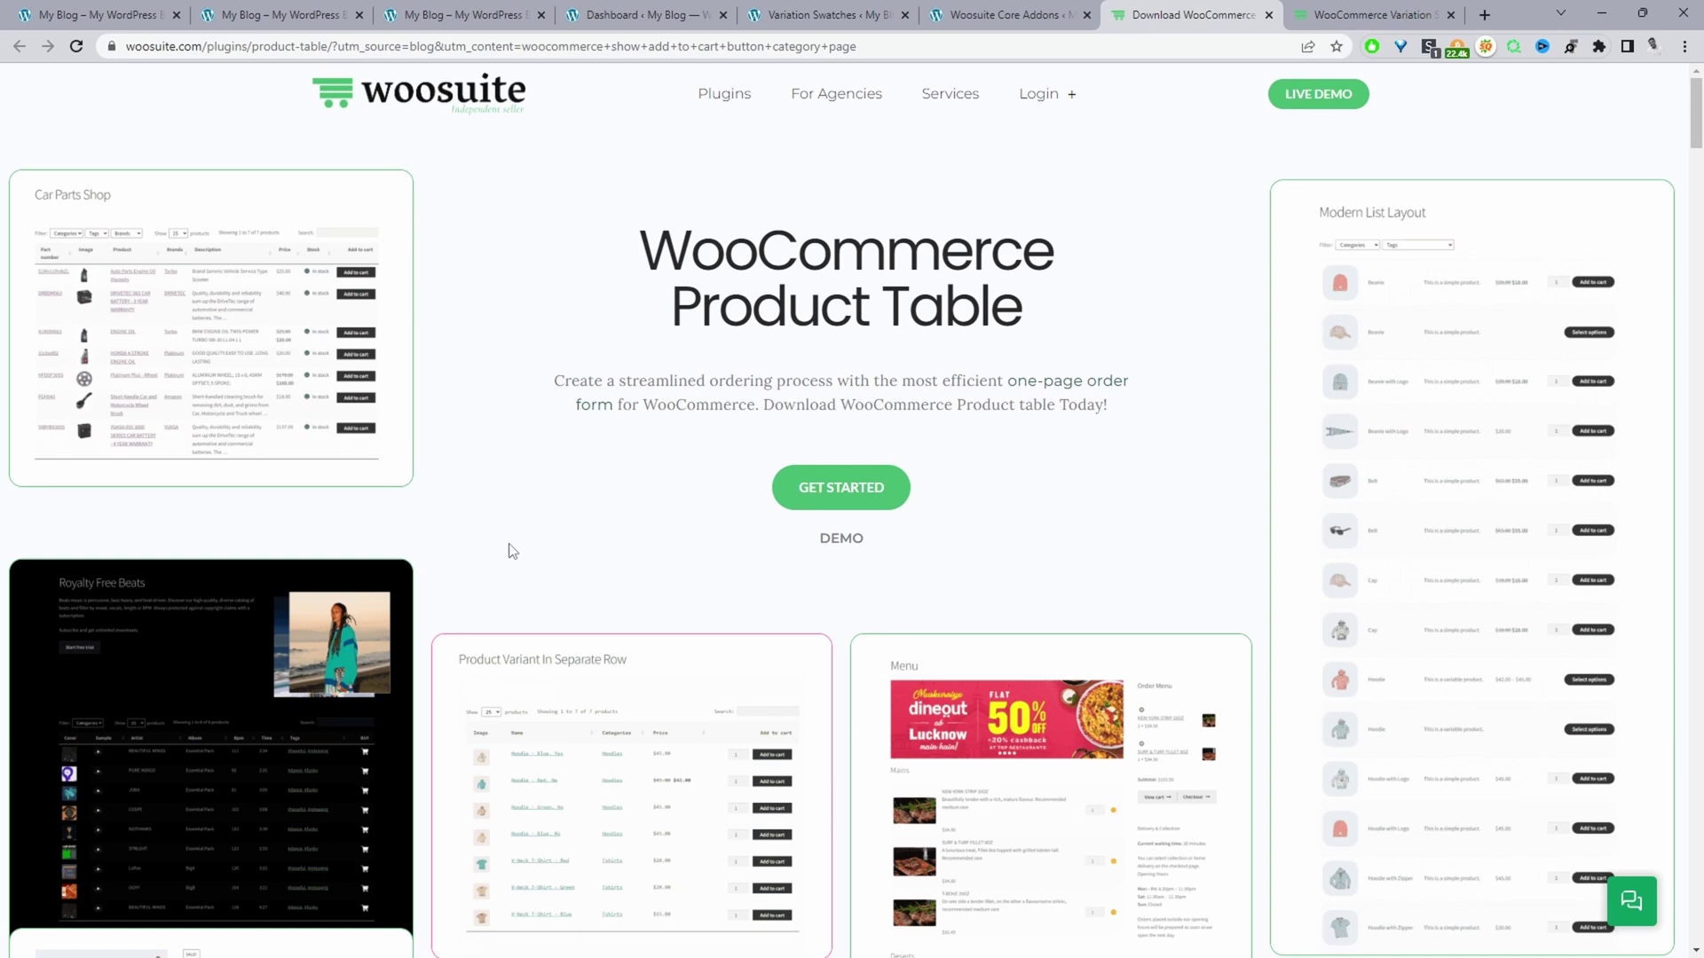
pyautogui.scroll(-4, 512, 551)
pyautogui.scroll(4, 798, 590)
pyautogui.scroll(-7, 825, 749)
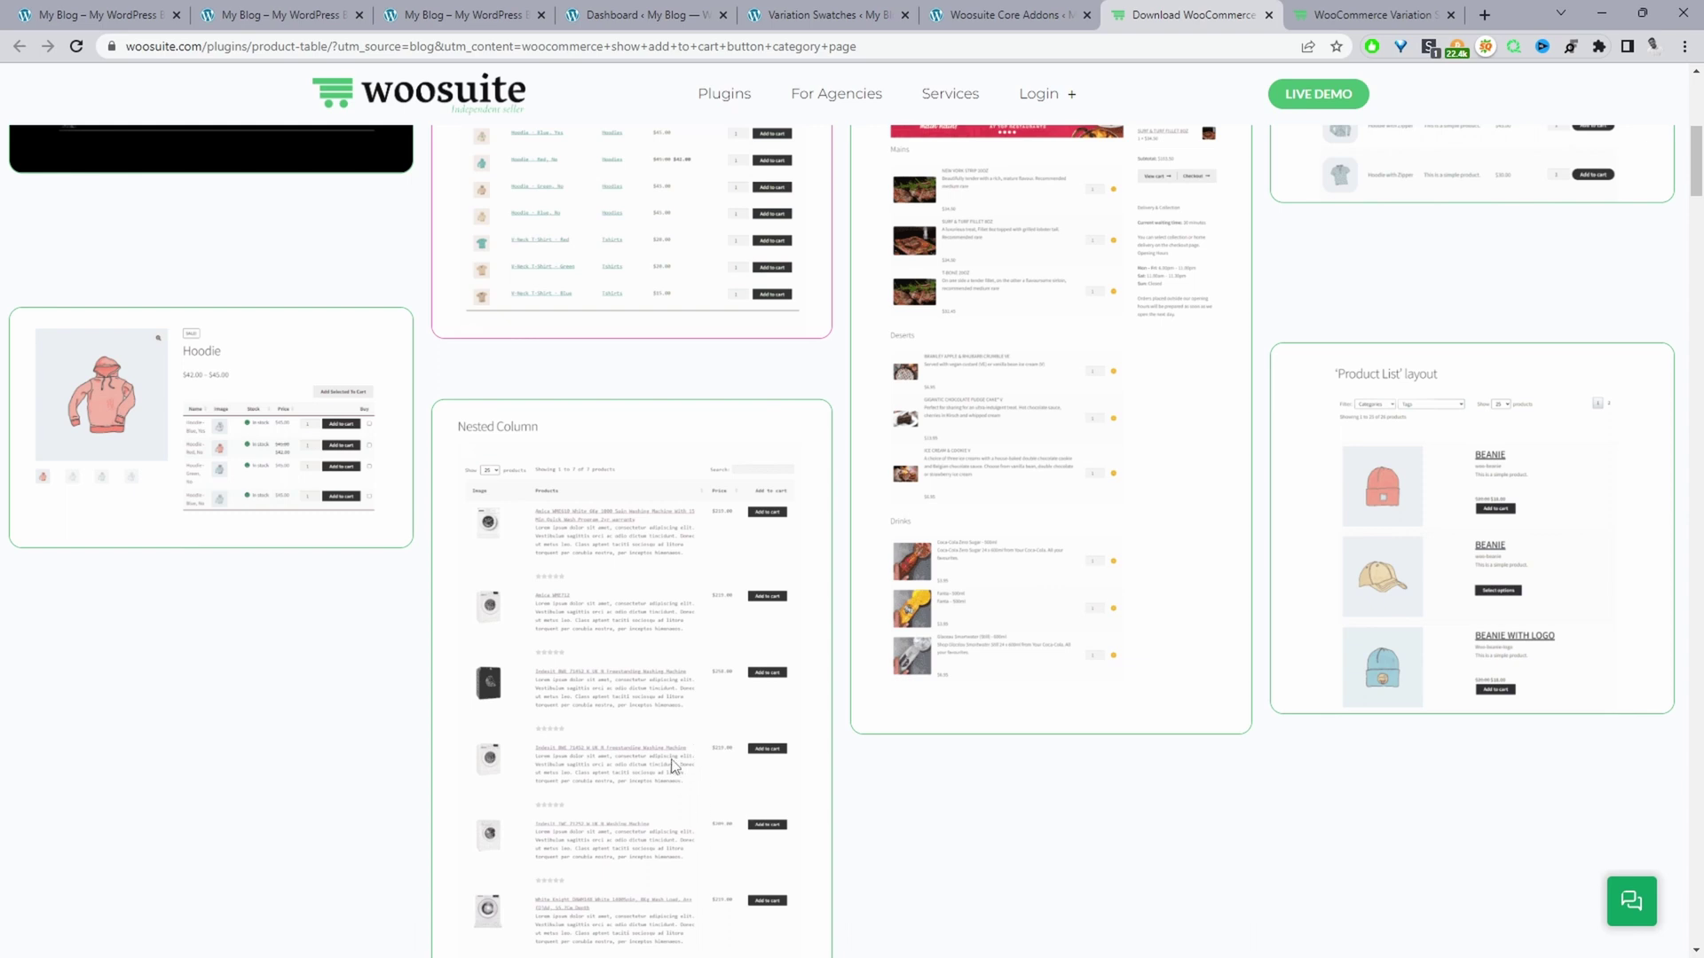
pyautogui.scroll(-2, 672, 765)
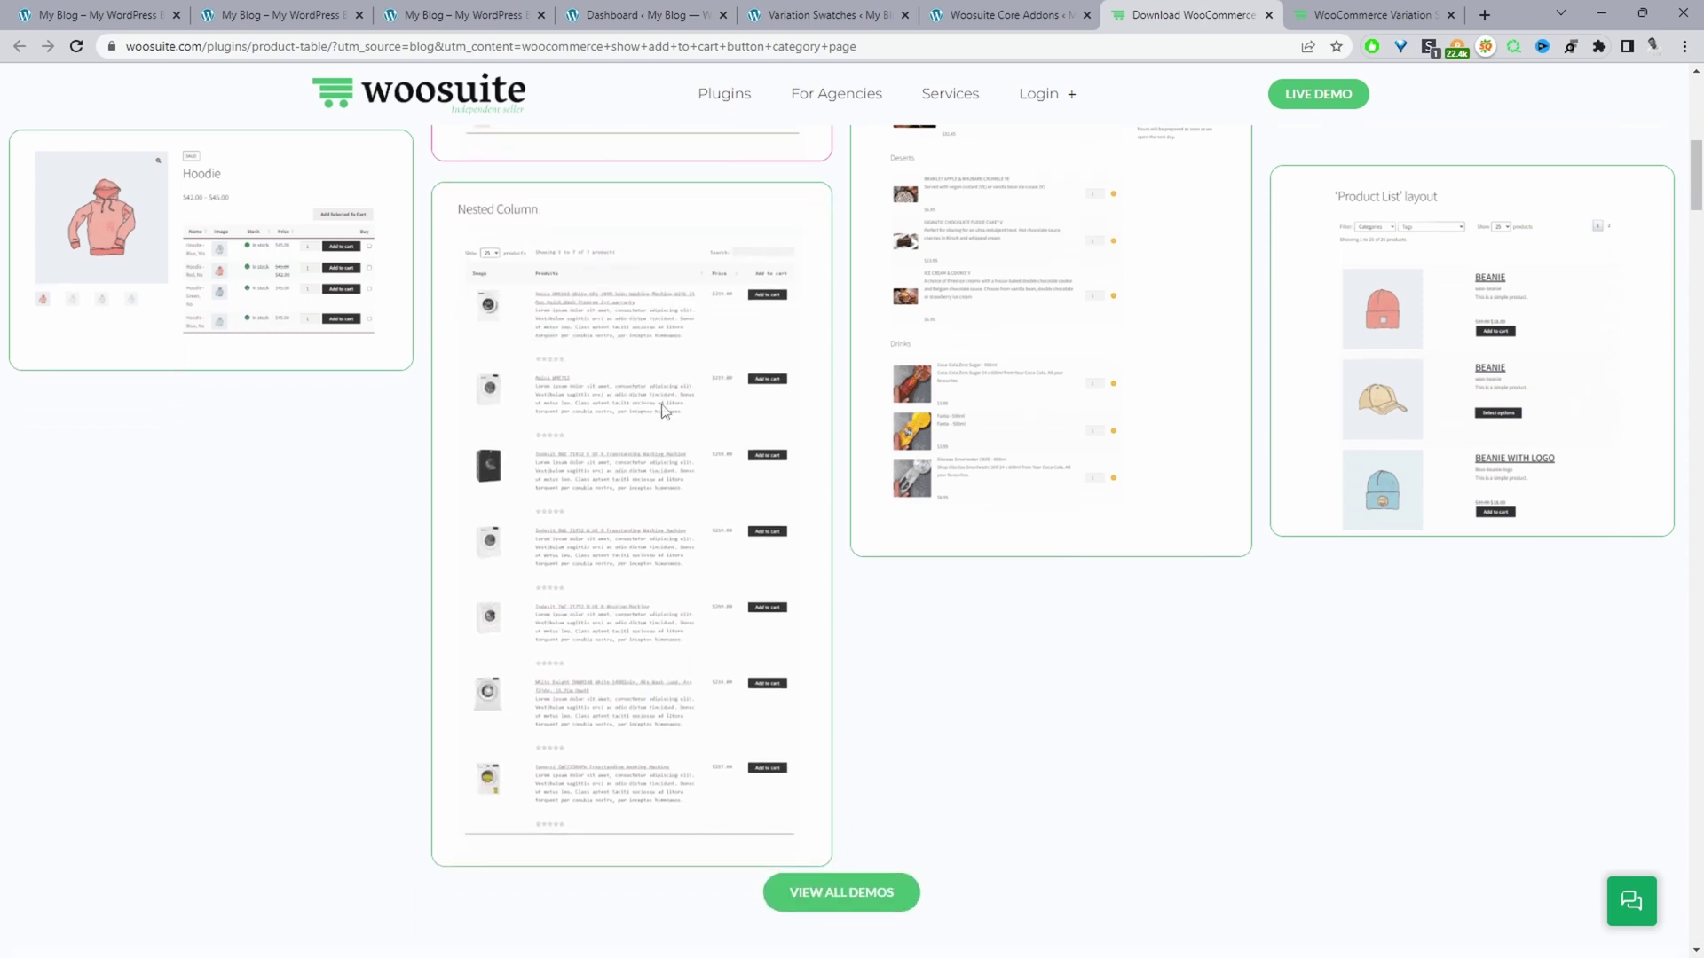
pyautogui.scroll(6, 745, 525)
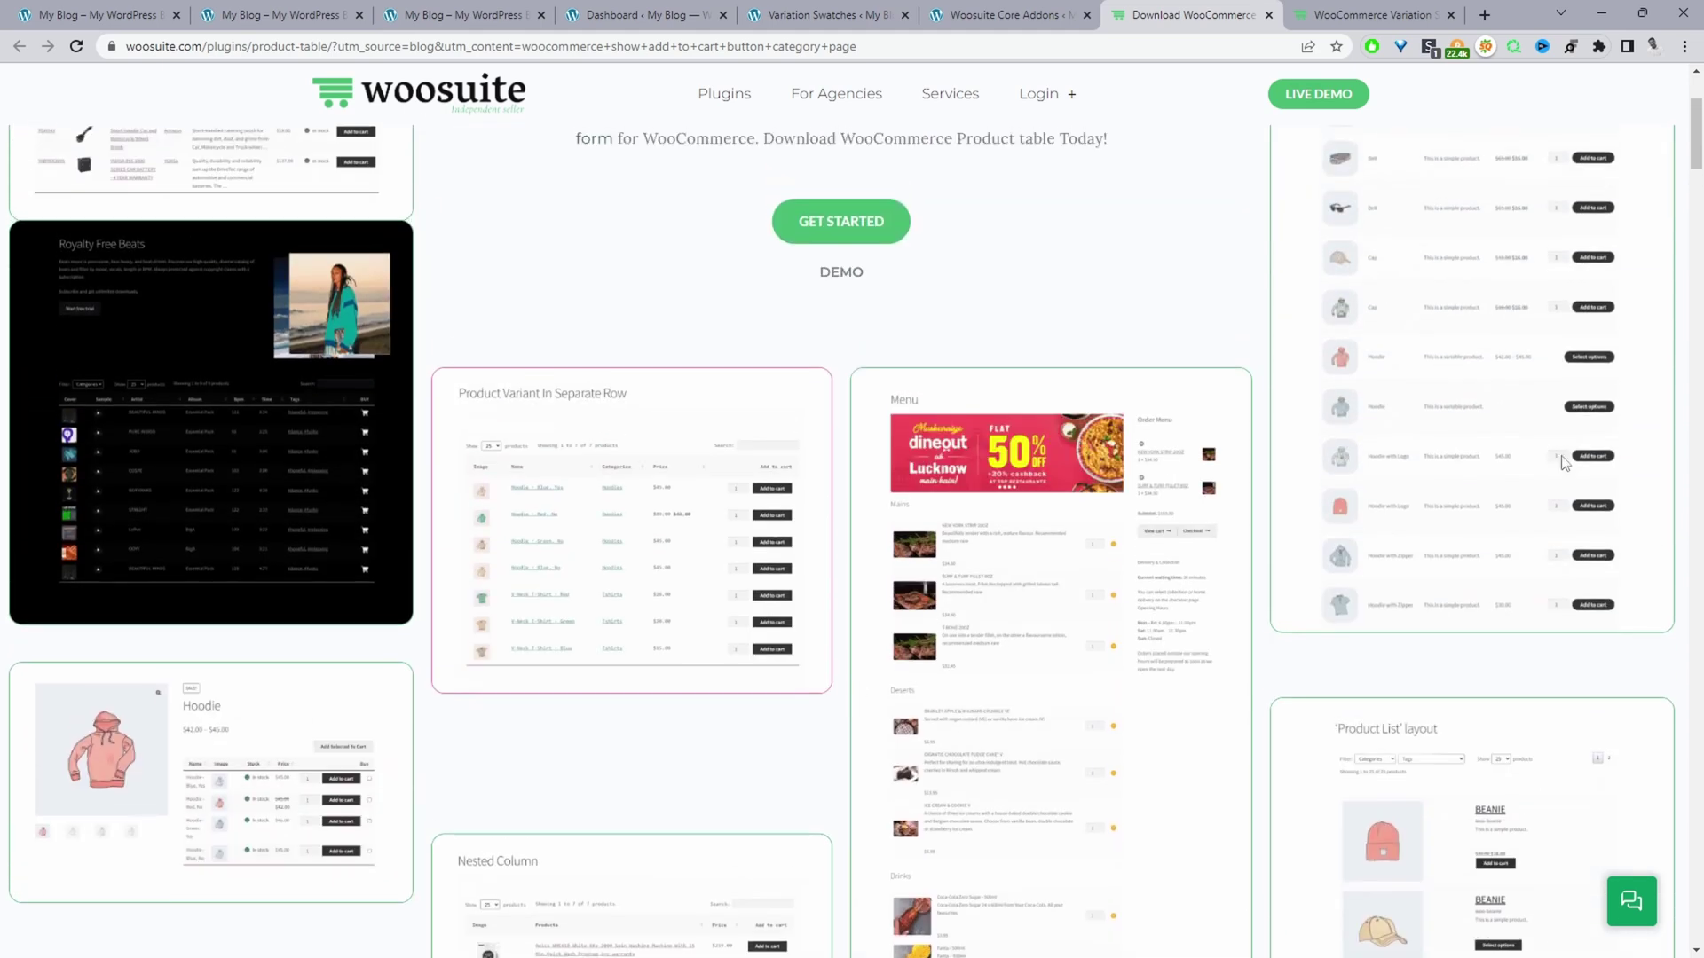
pyautogui.scroll(3, 1251, 507)
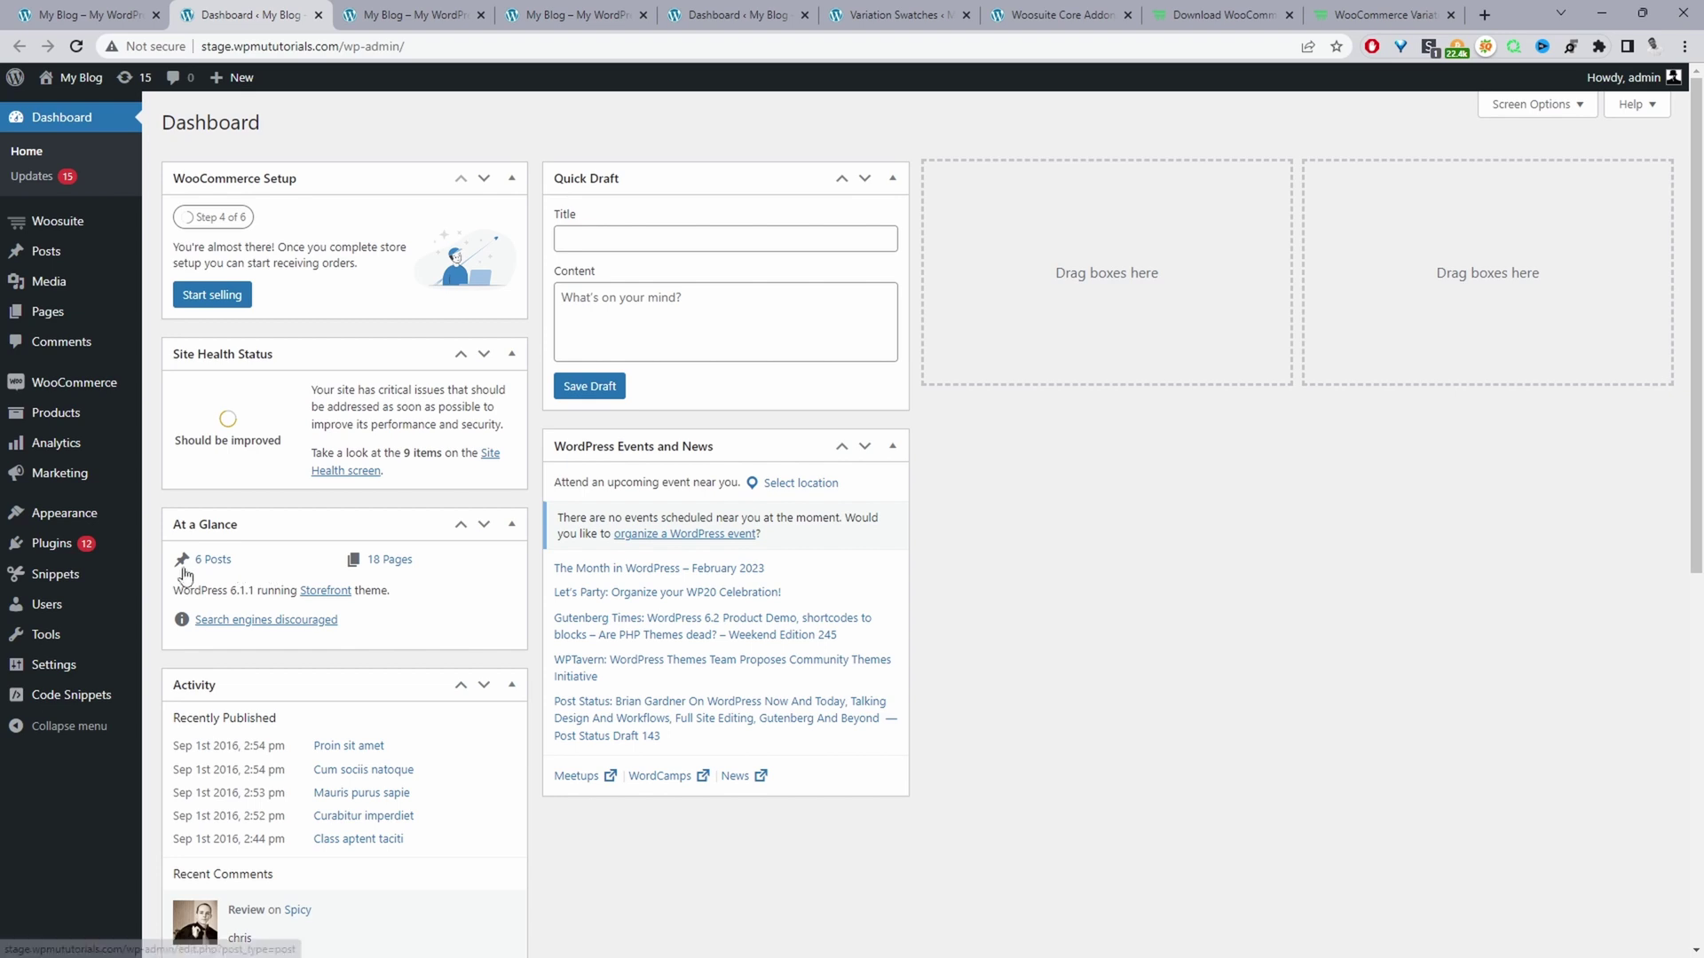
# - In Woosuite Addons, opened in a new tab, switch the Product Table addon on
pyautogui.moveTo(84, 550)
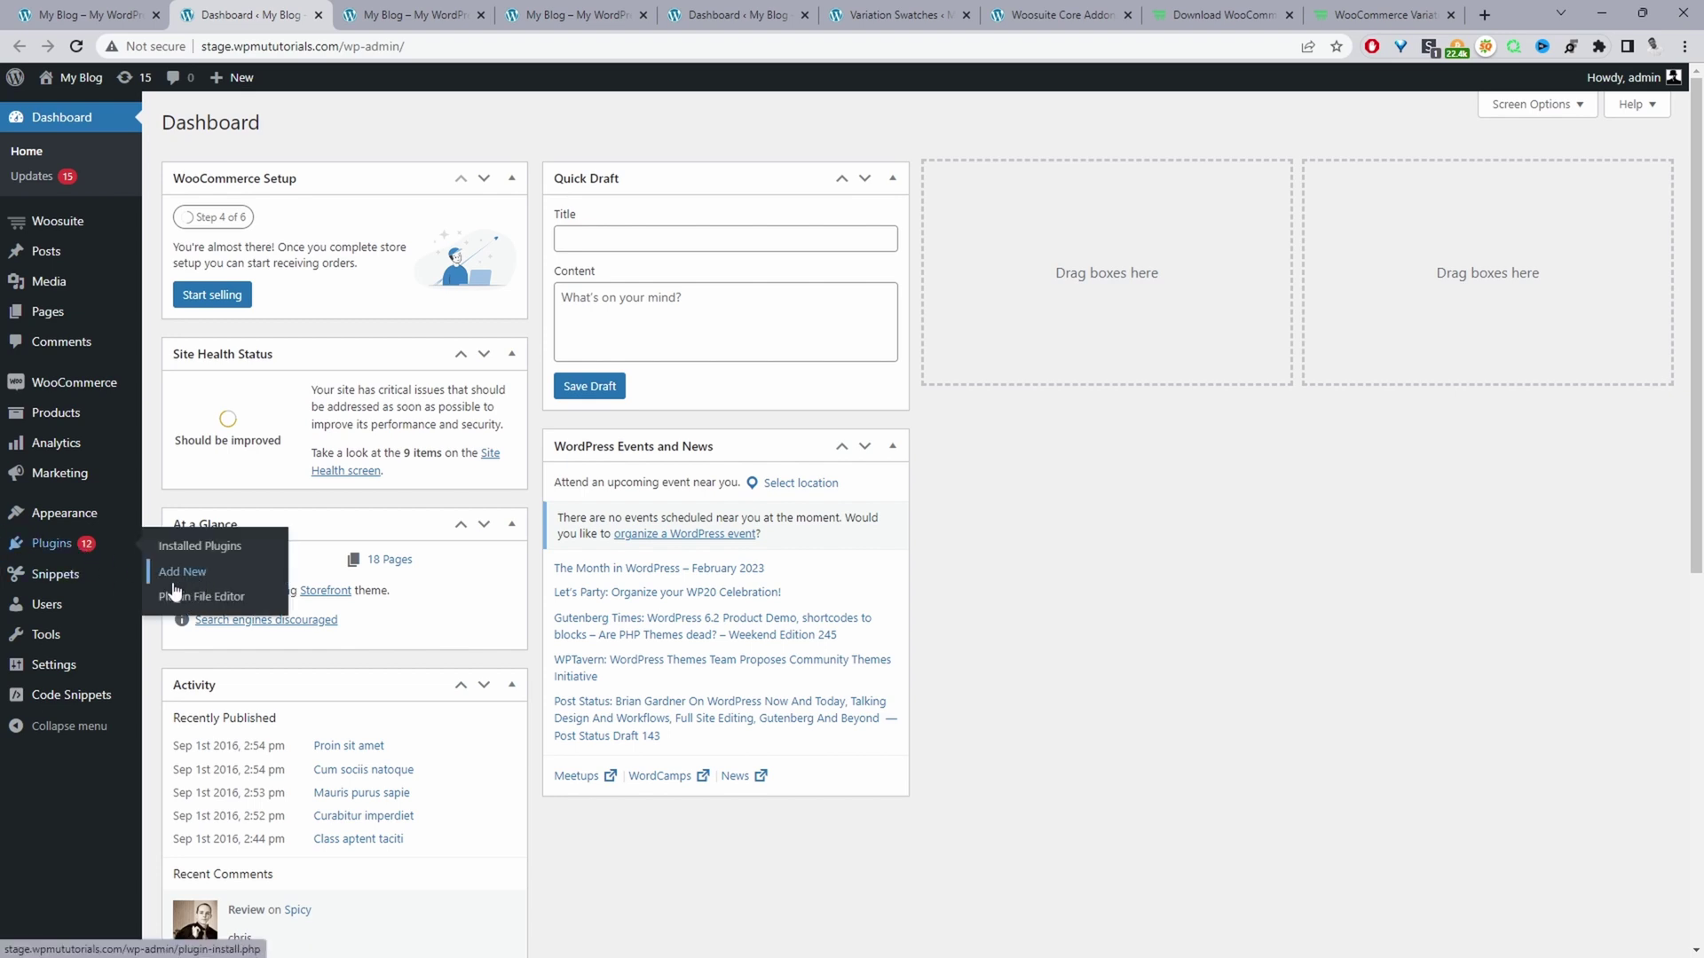
pyautogui.moveTo(105, 228)
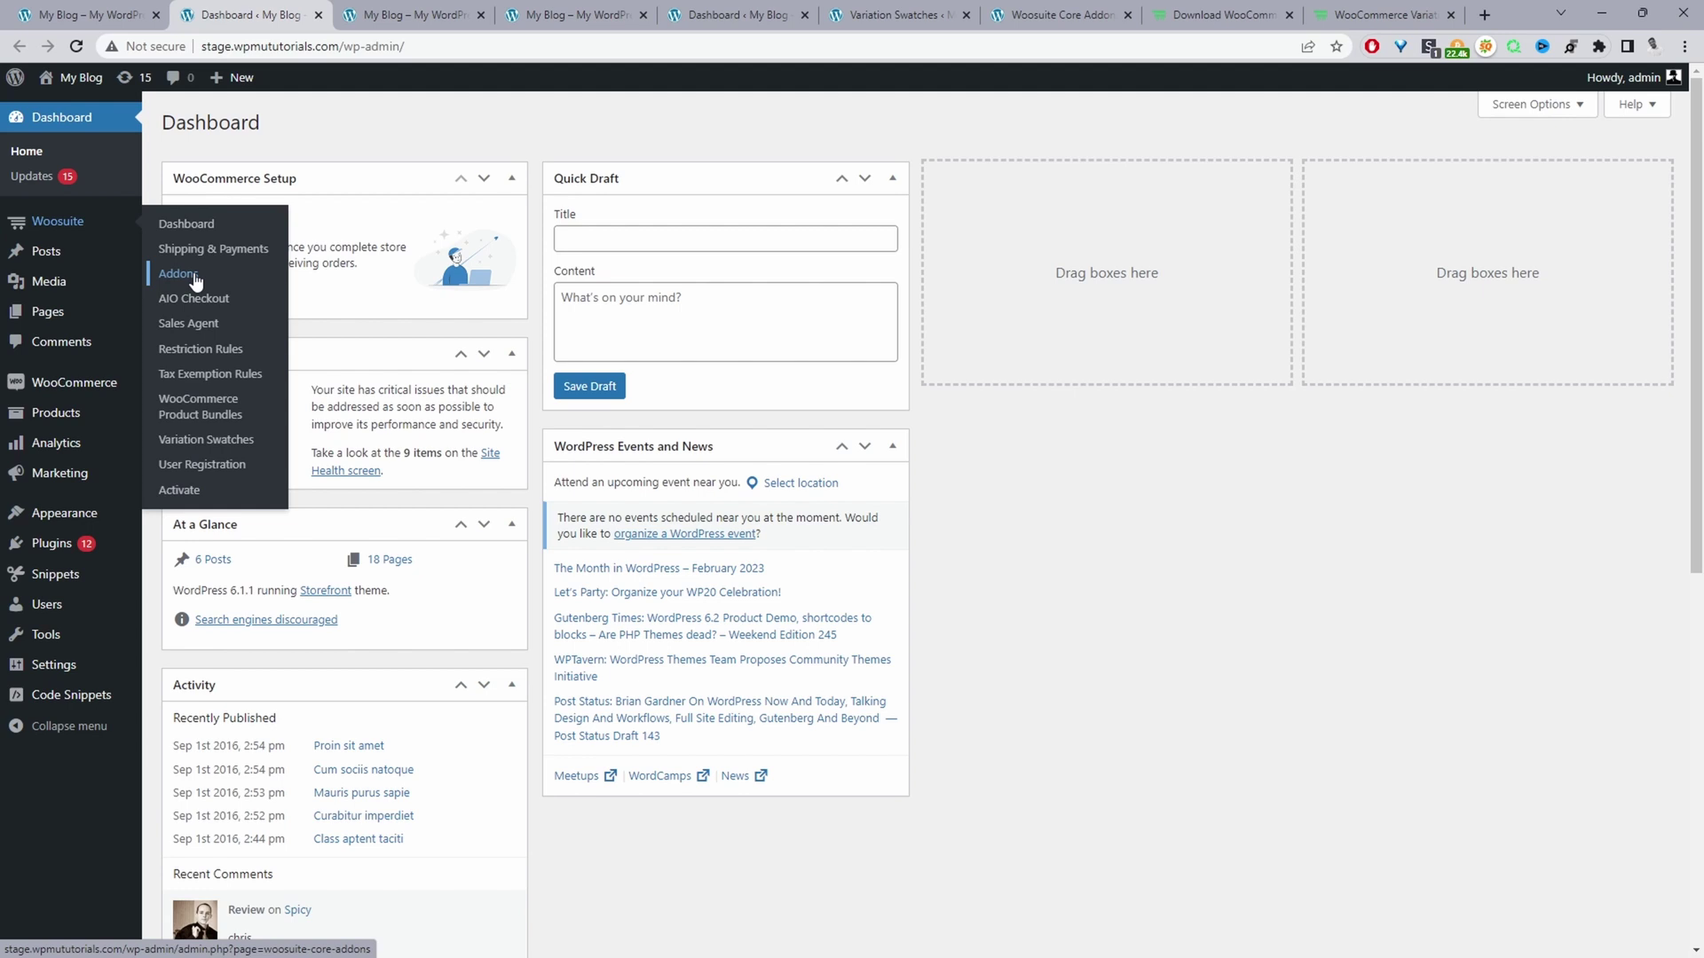
pyautogui.middleClick(195, 280)
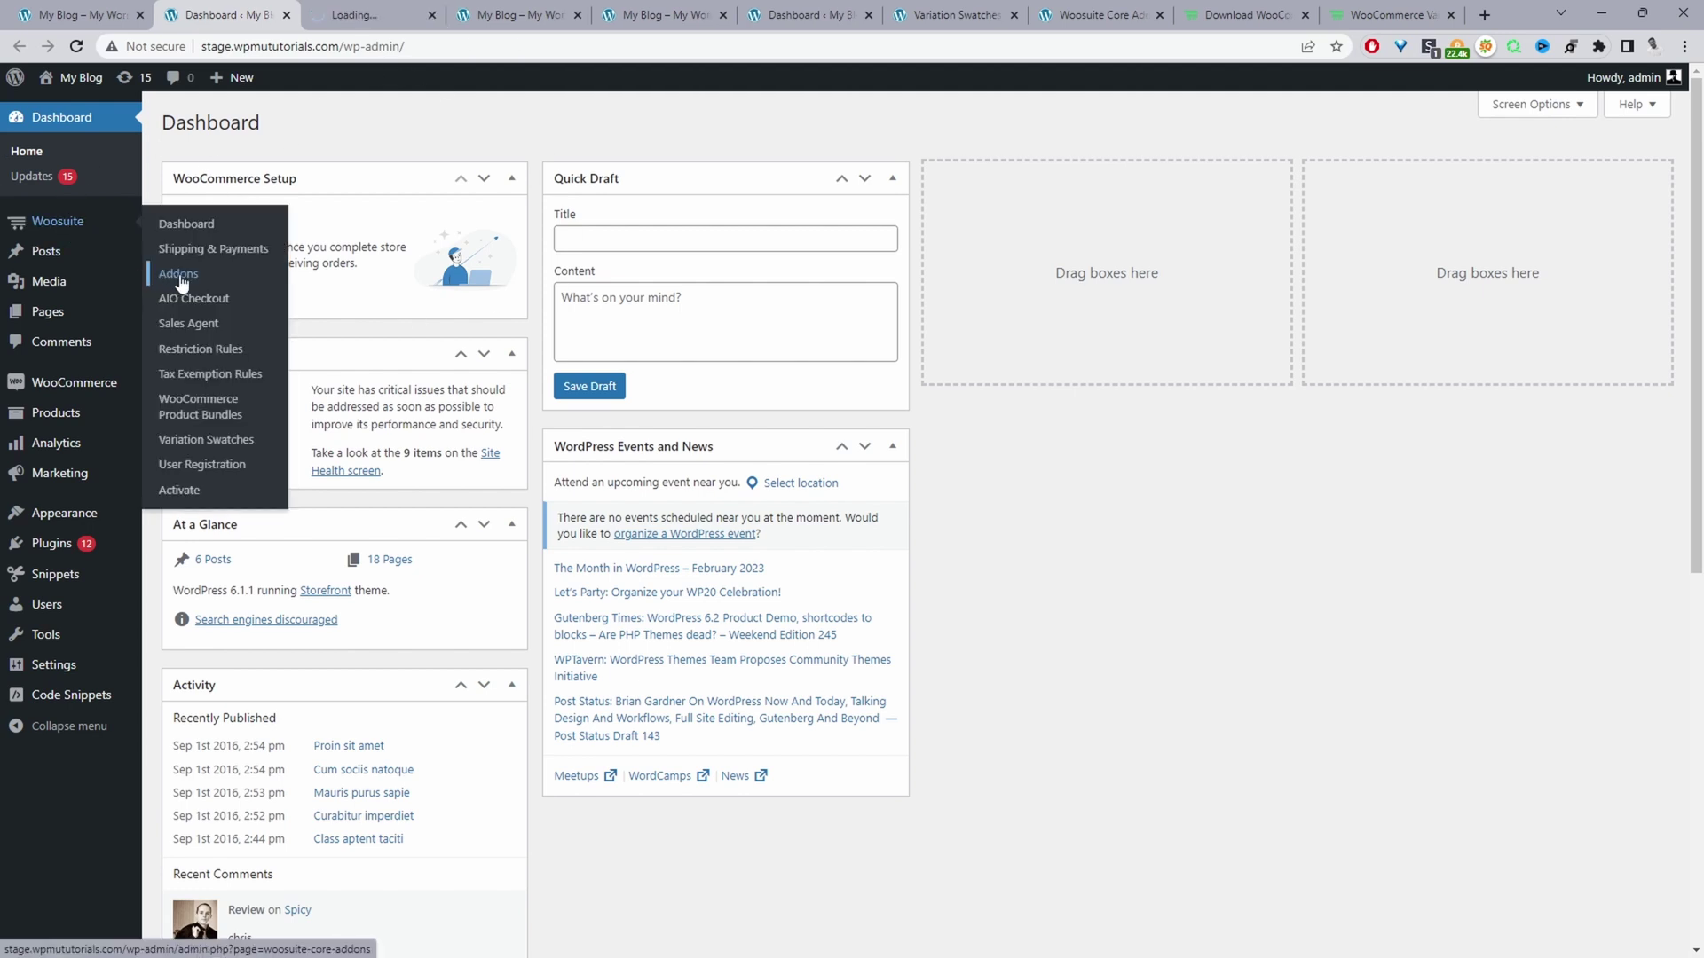
pyautogui.hotkey('ctrl', 'Tab')
pyautogui.scroll(-5, 1164, 495)
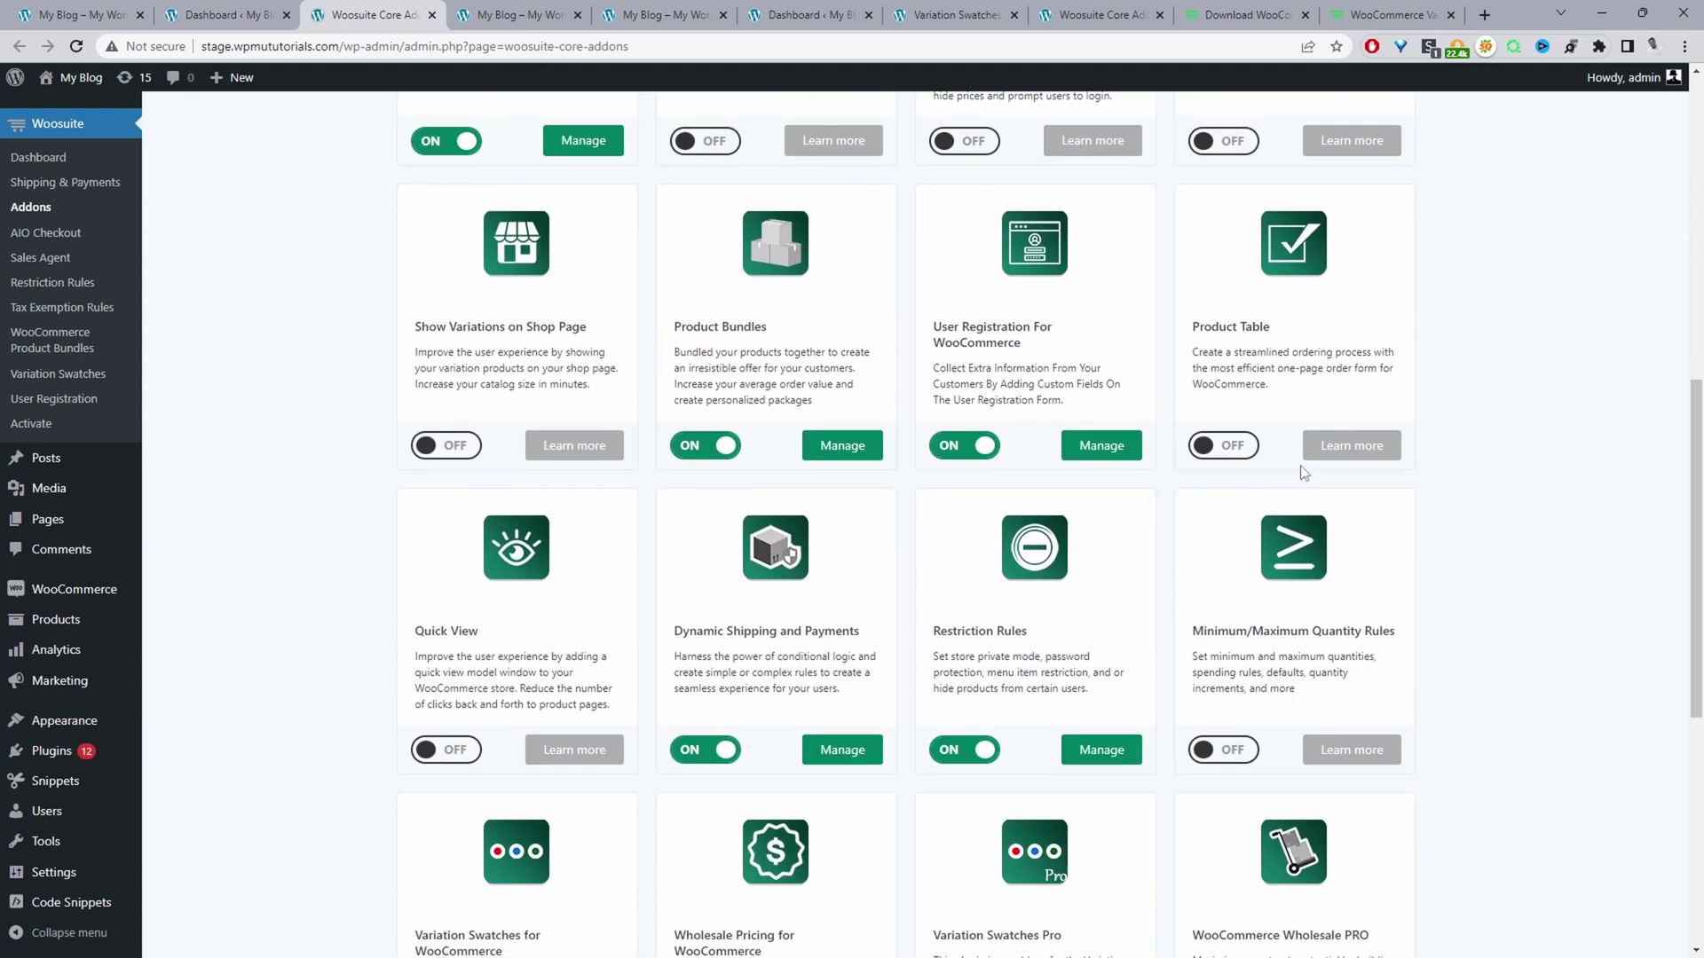
pyautogui.click(1228, 446)
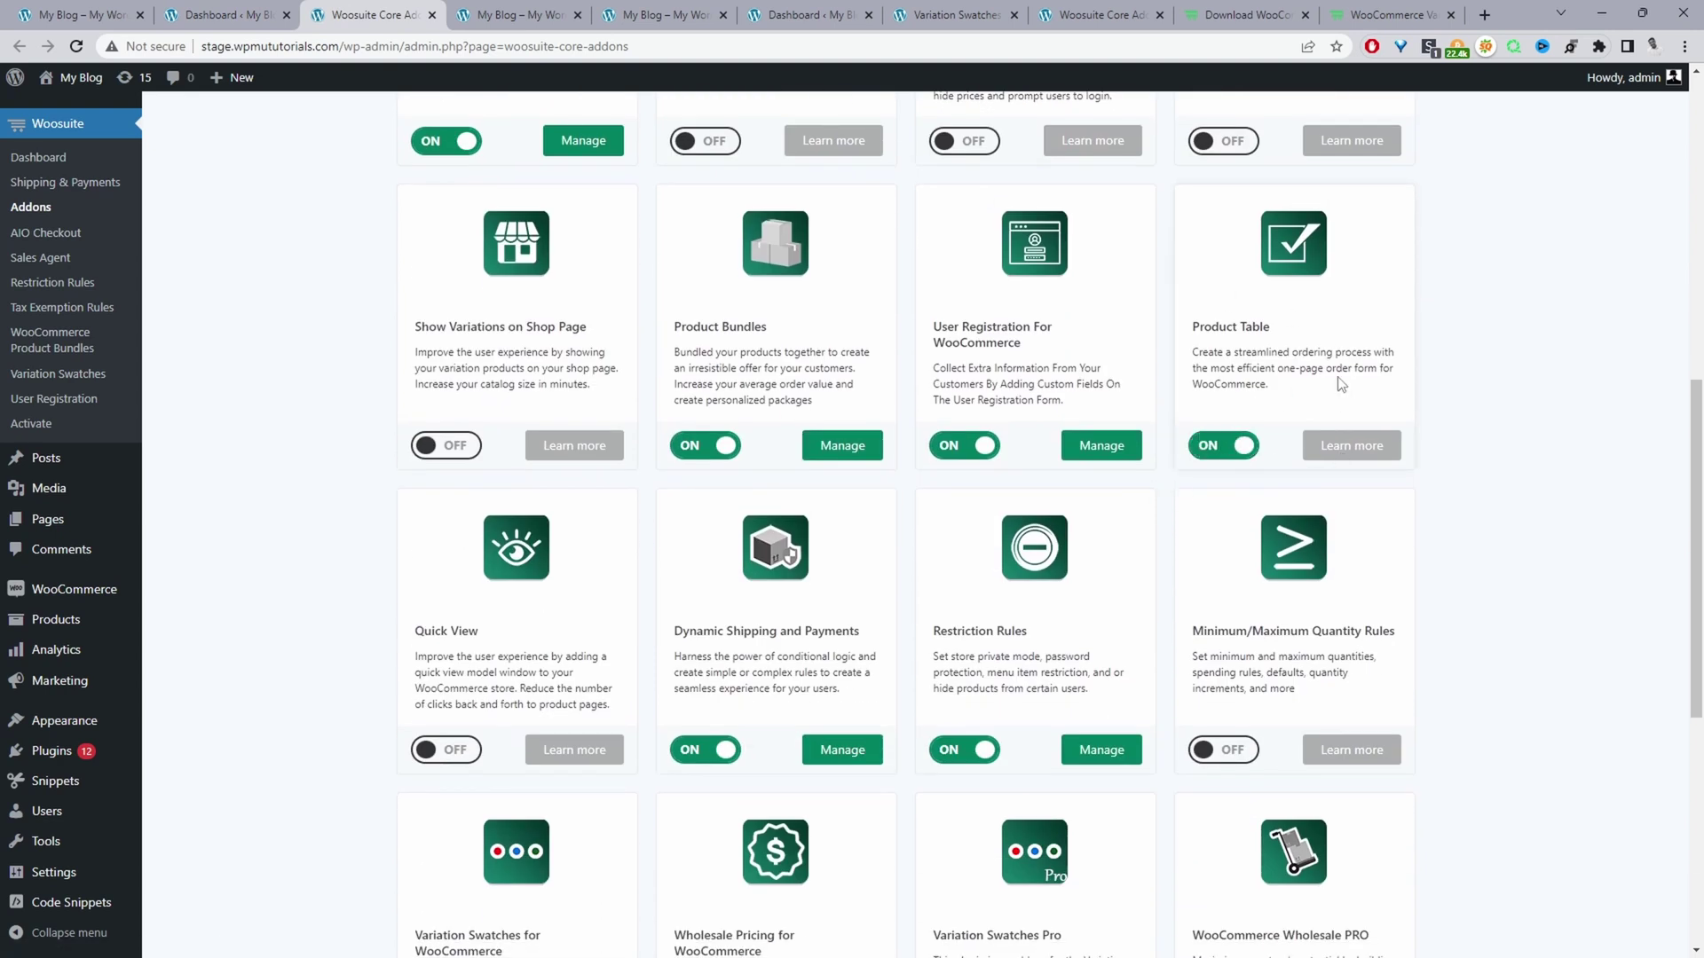
# - Go to the Variation Swatches addon's Manage settings
pyautogui.scroll(-3, 1303, 411)
pyautogui.scroll(-3, 417, 464)
pyautogui.click(464, 571)
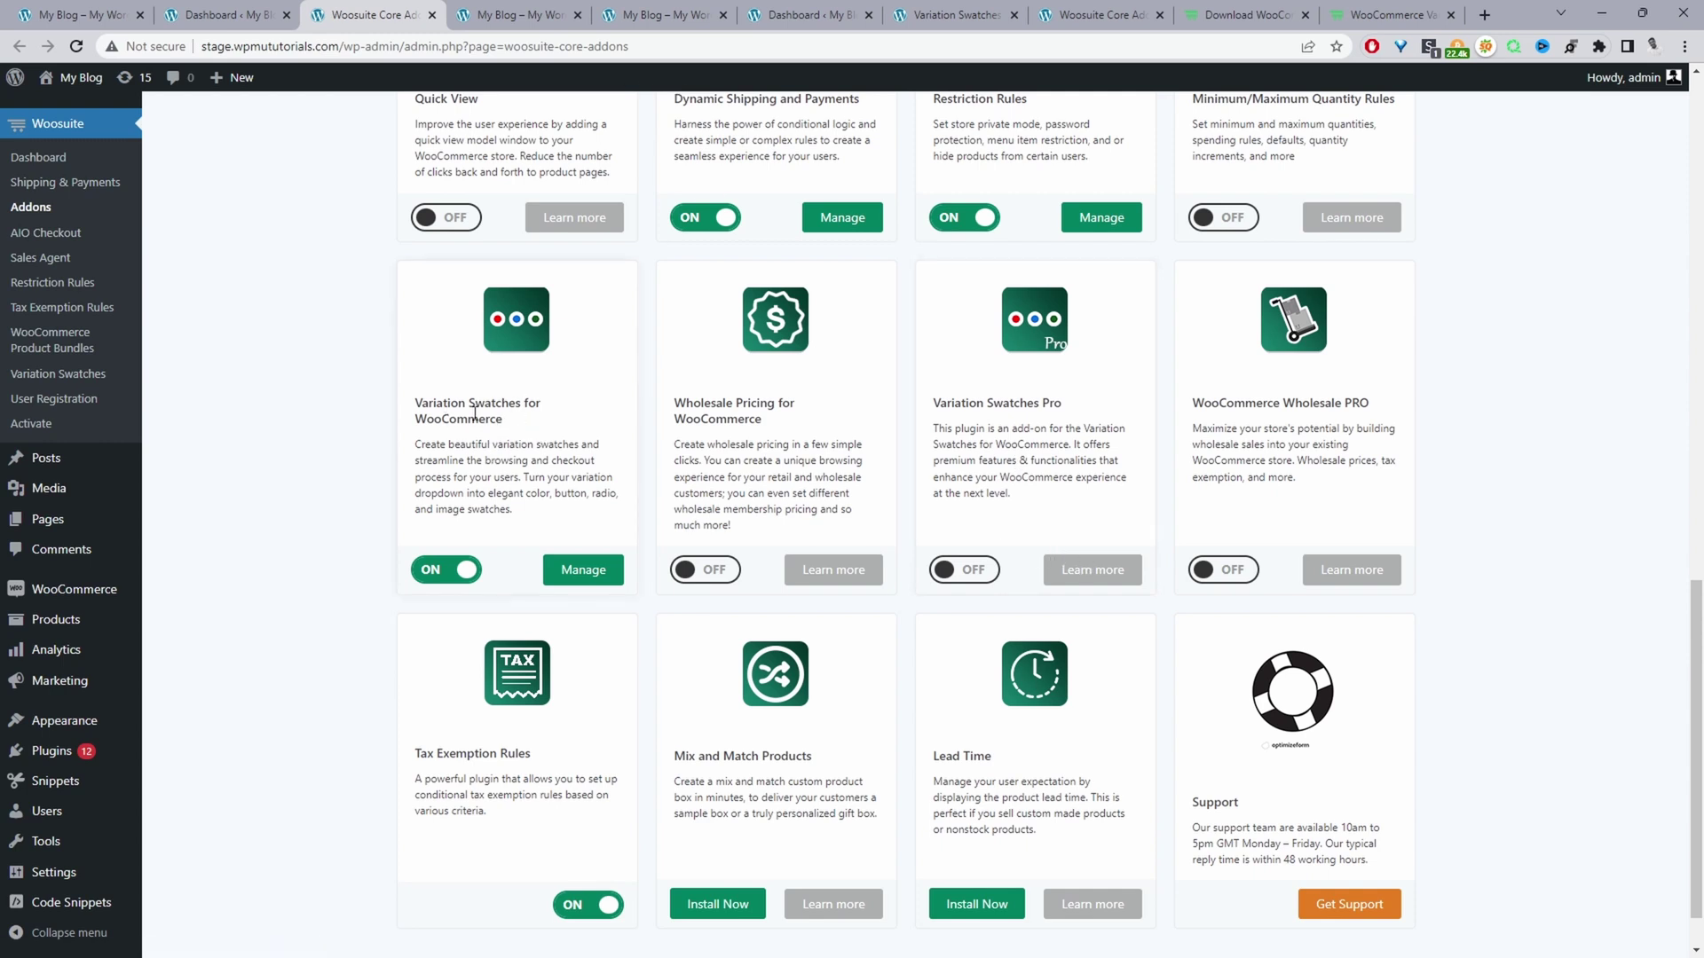
pyautogui.click(593, 574)
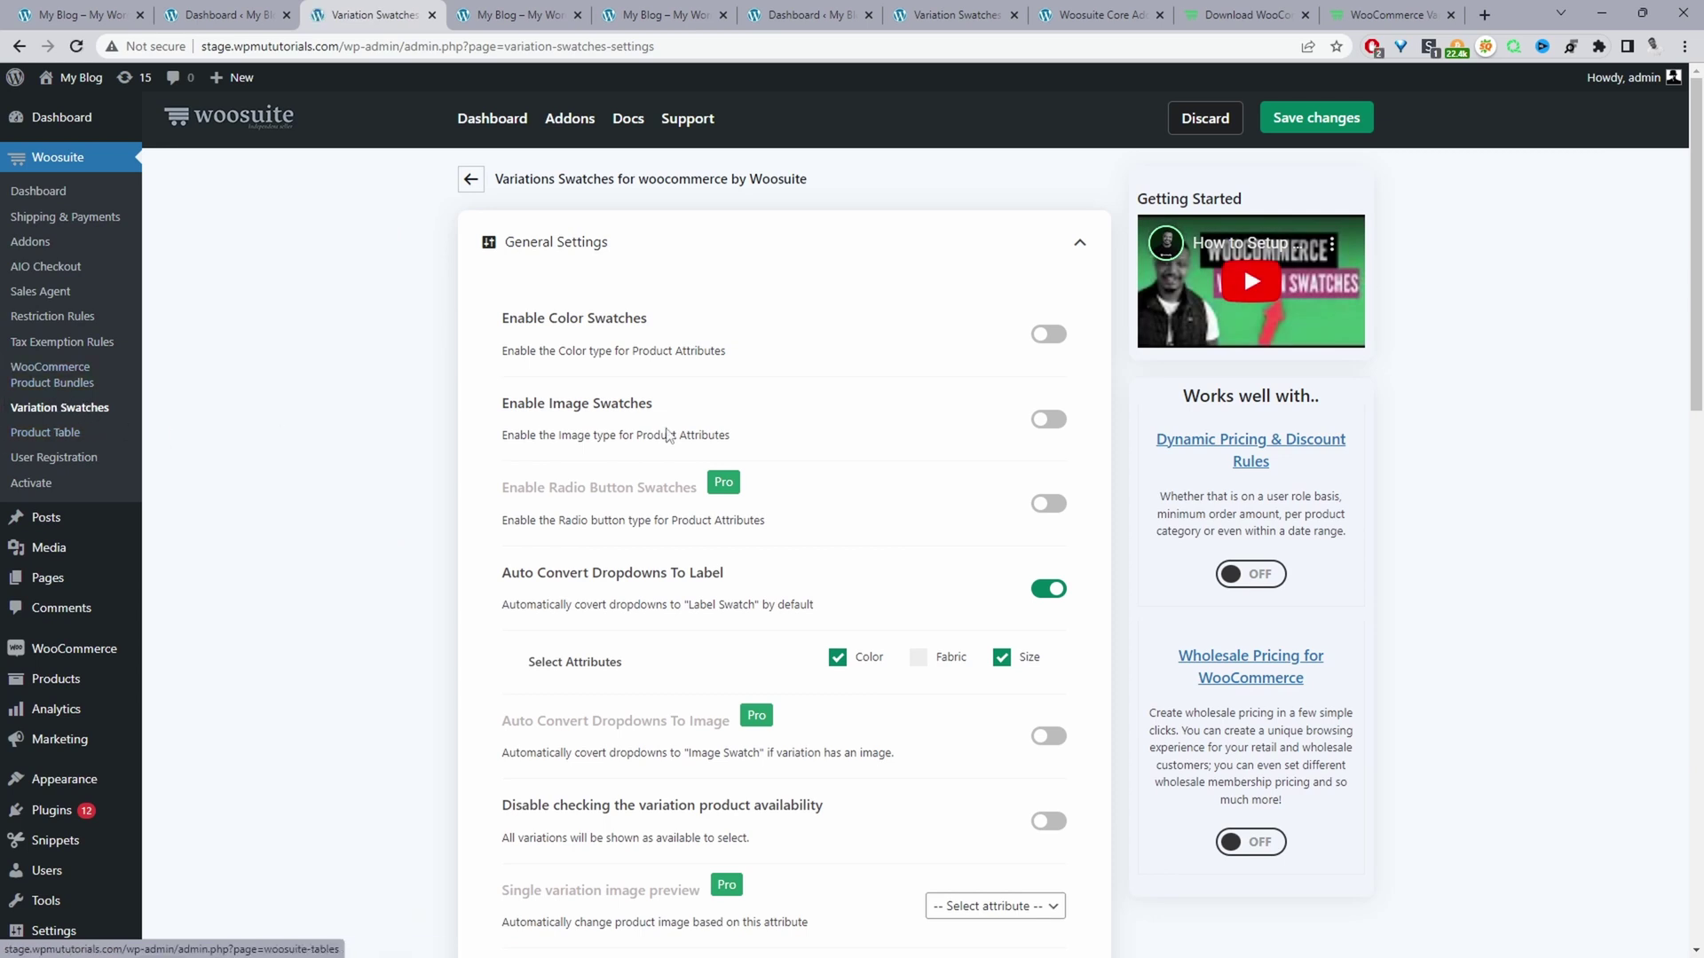
# - Turn on Show Swatches Label under Archive / Shop, save, and view the shop page
pyautogui.scroll(-15, 803, 500)
pyautogui.scroll(-2, 816, 500)
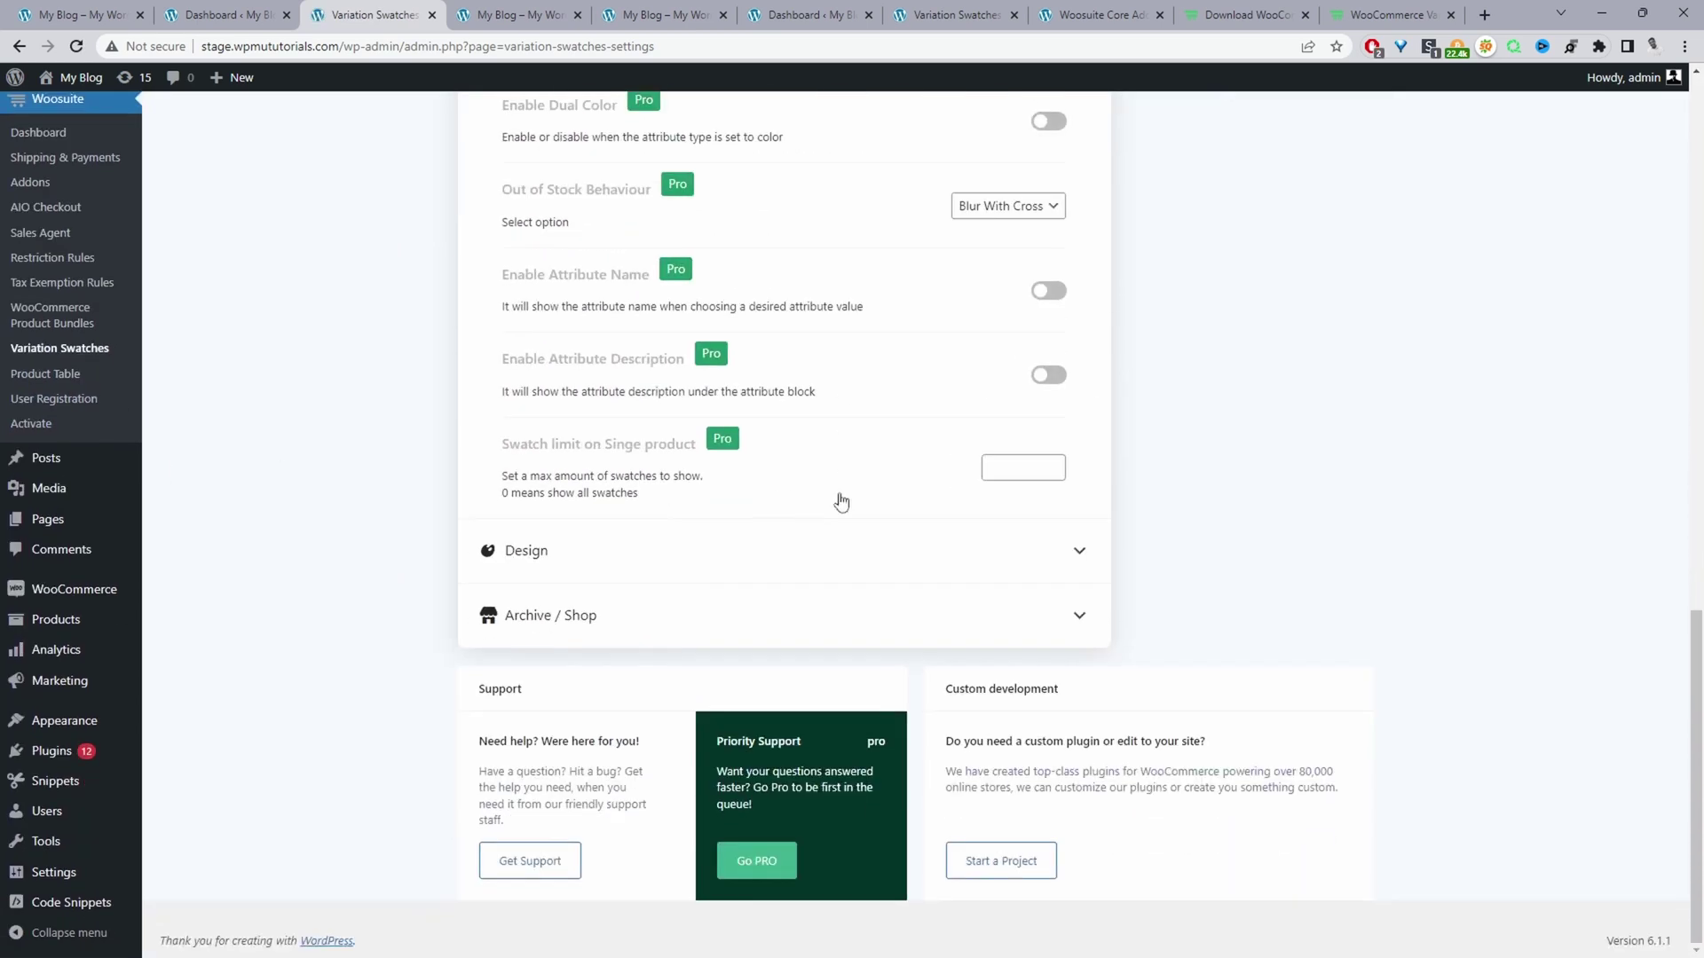
pyautogui.click(673, 637)
pyautogui.scroll(-1, 816, 637)
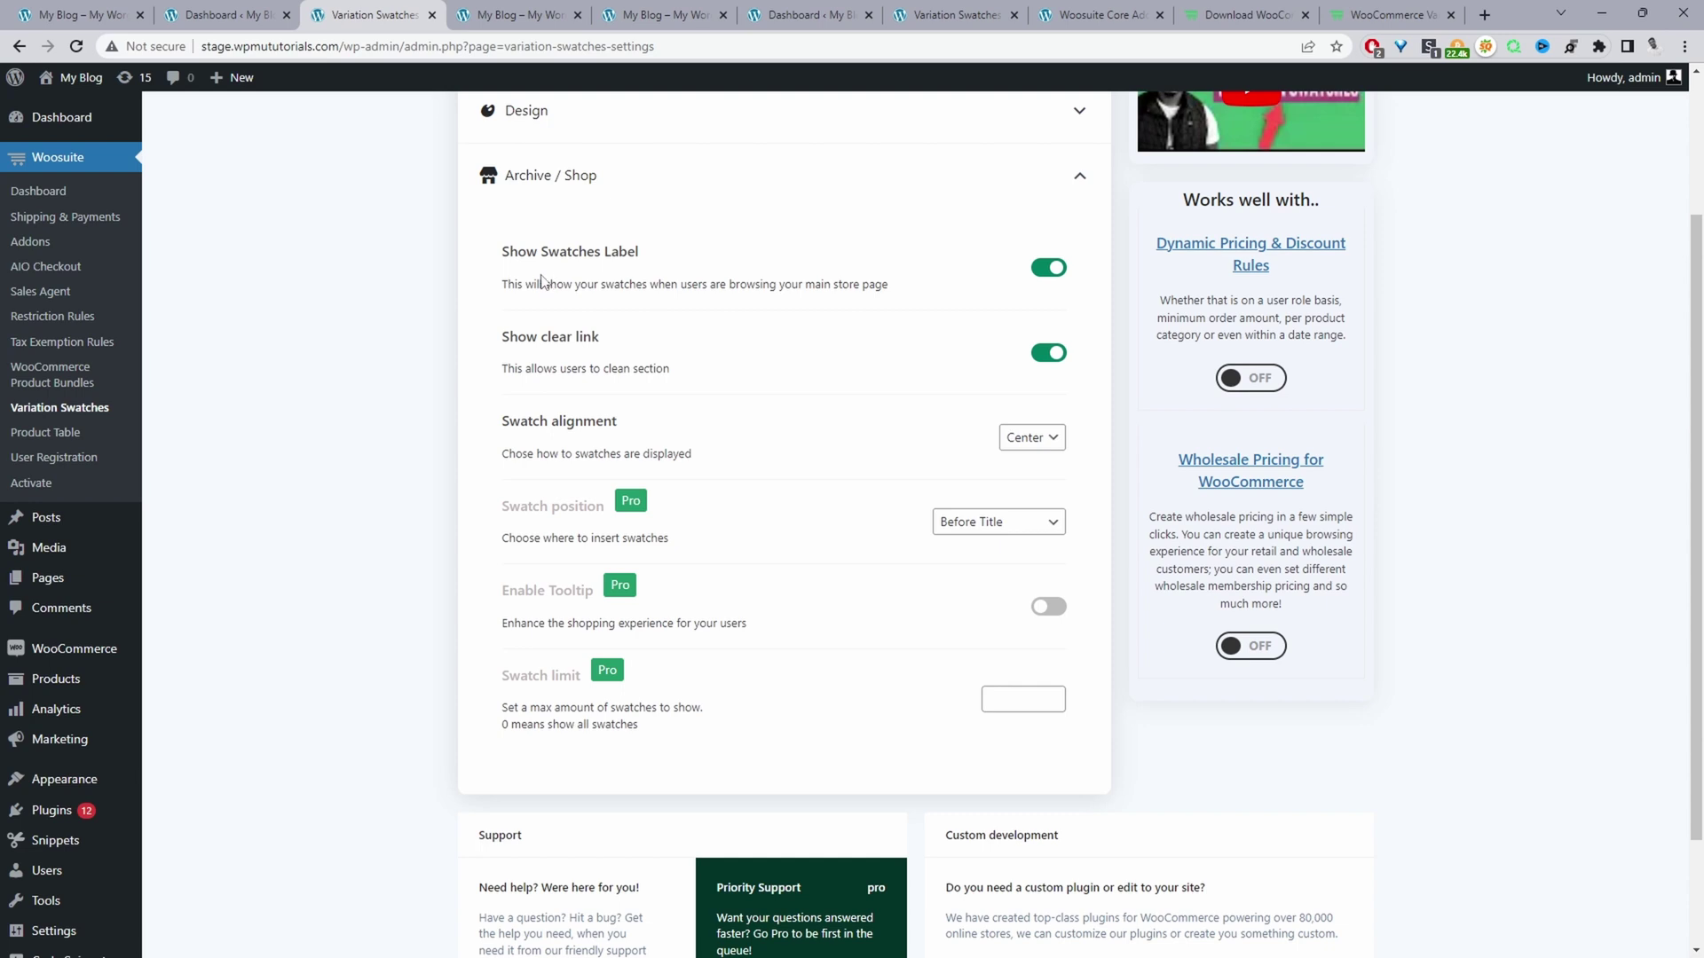
pyautogui.click(1050, 280)
pyautogui.click(576, 251)
pyautogui.scroll(2, 1104, 381)
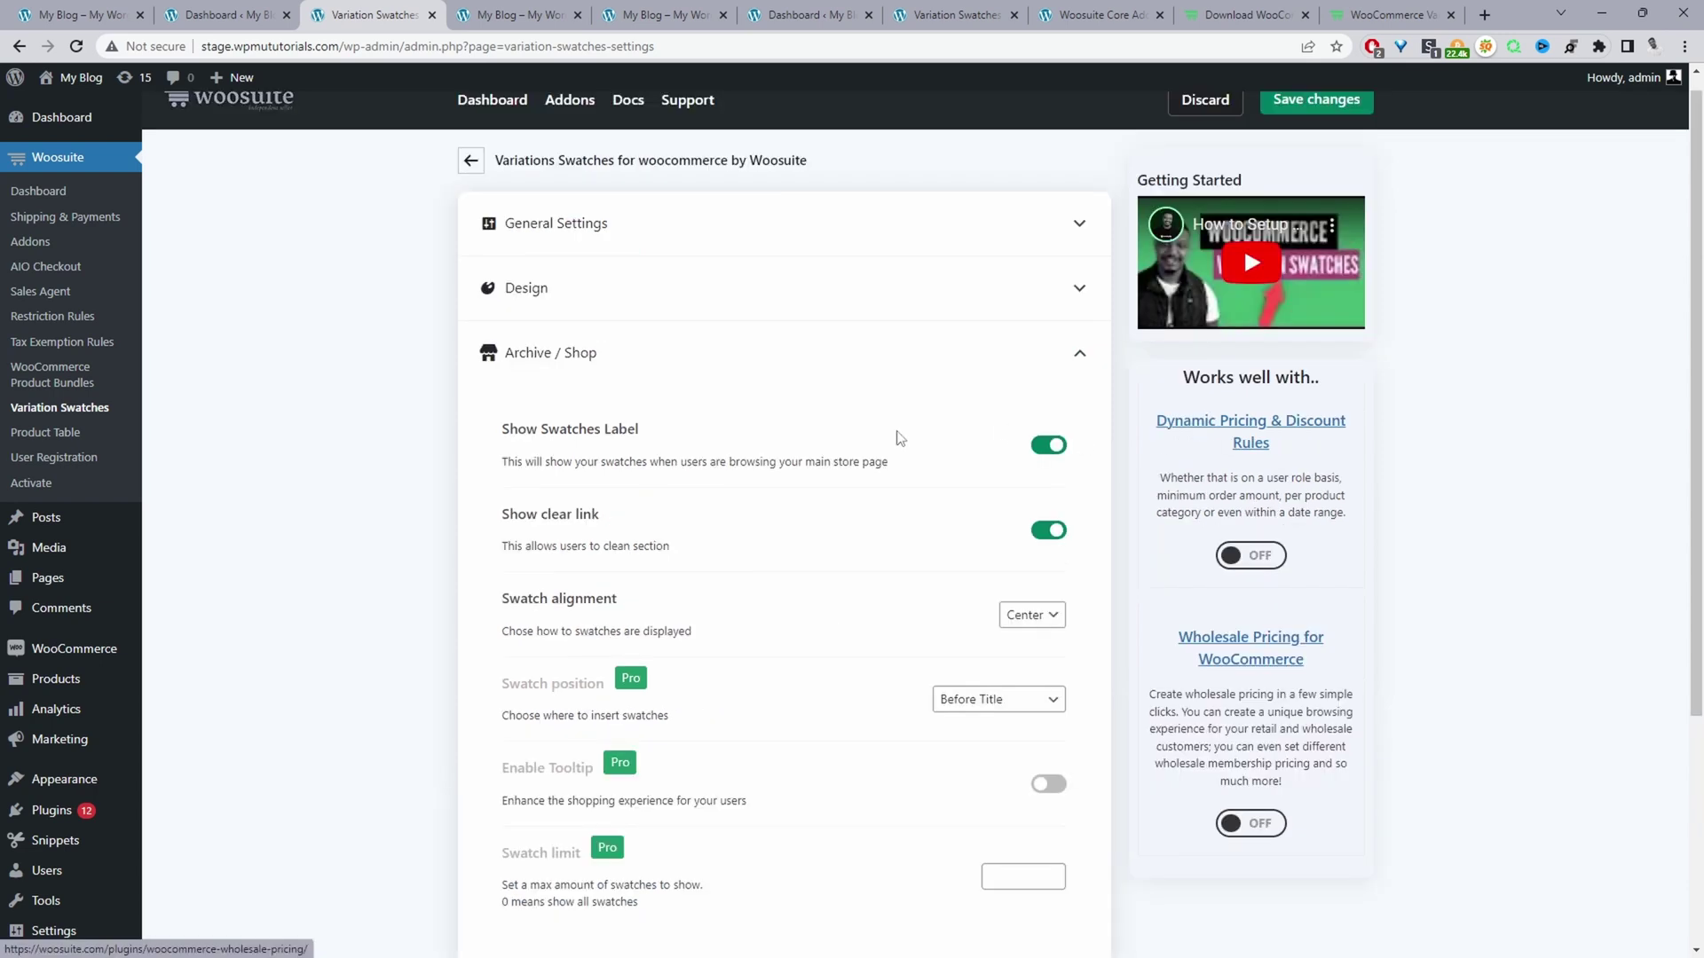
pyautogui.click(1316, 100)
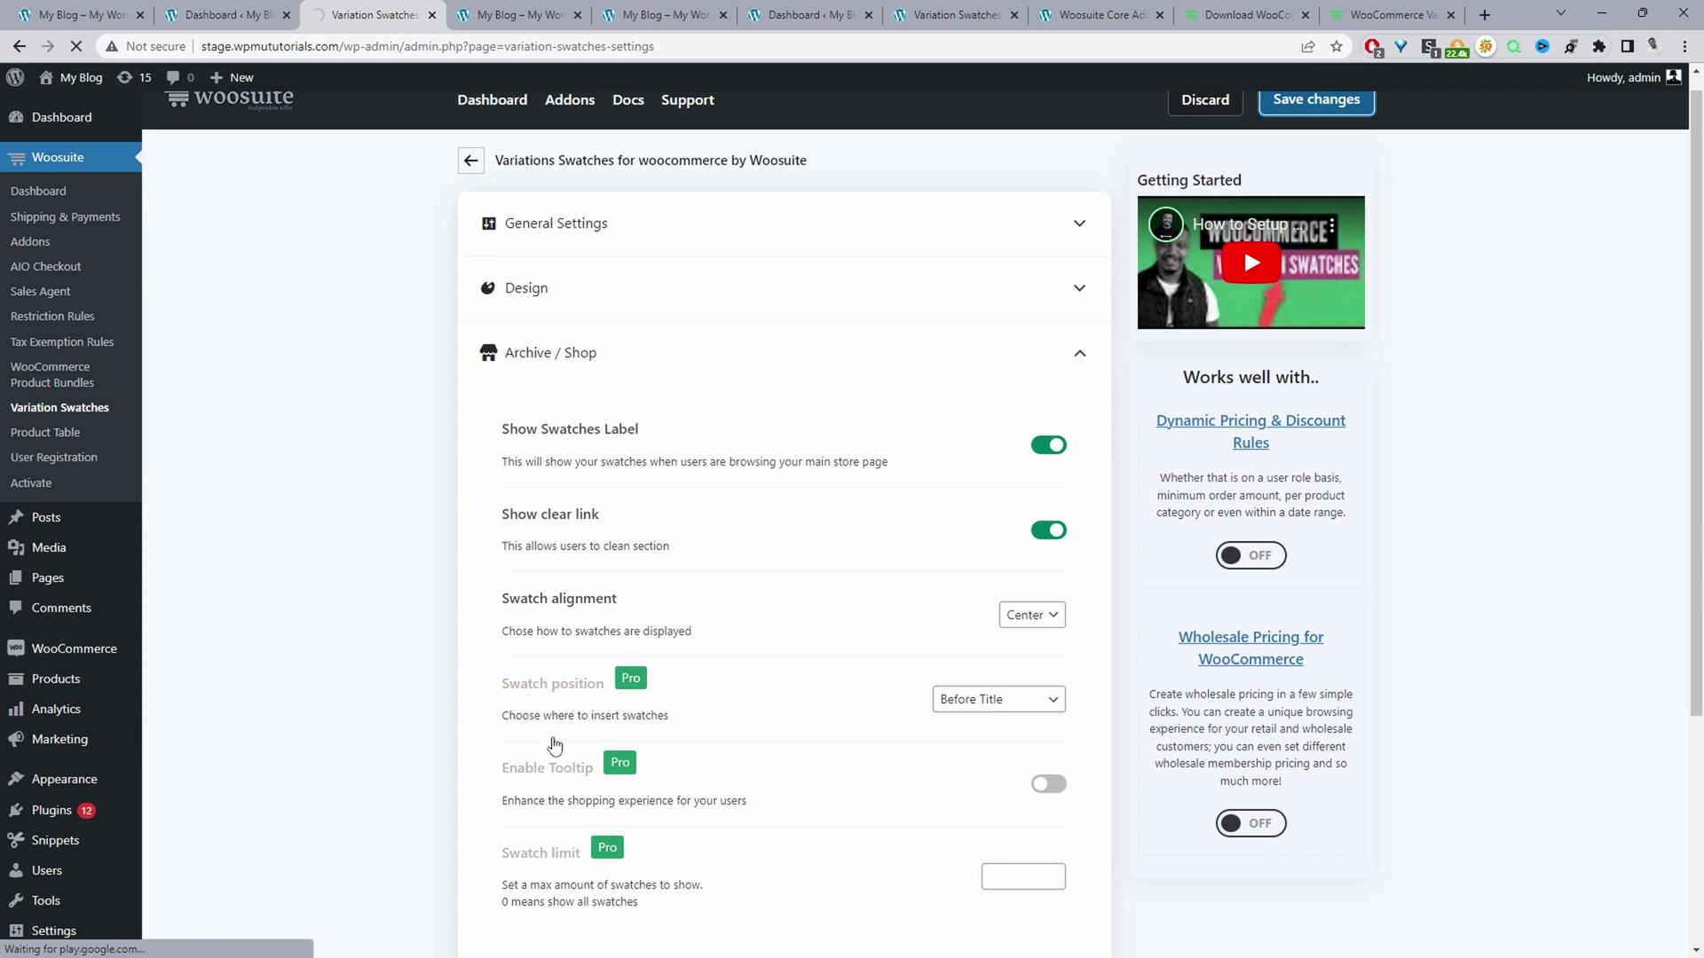
pyautogui.click(528, 15)
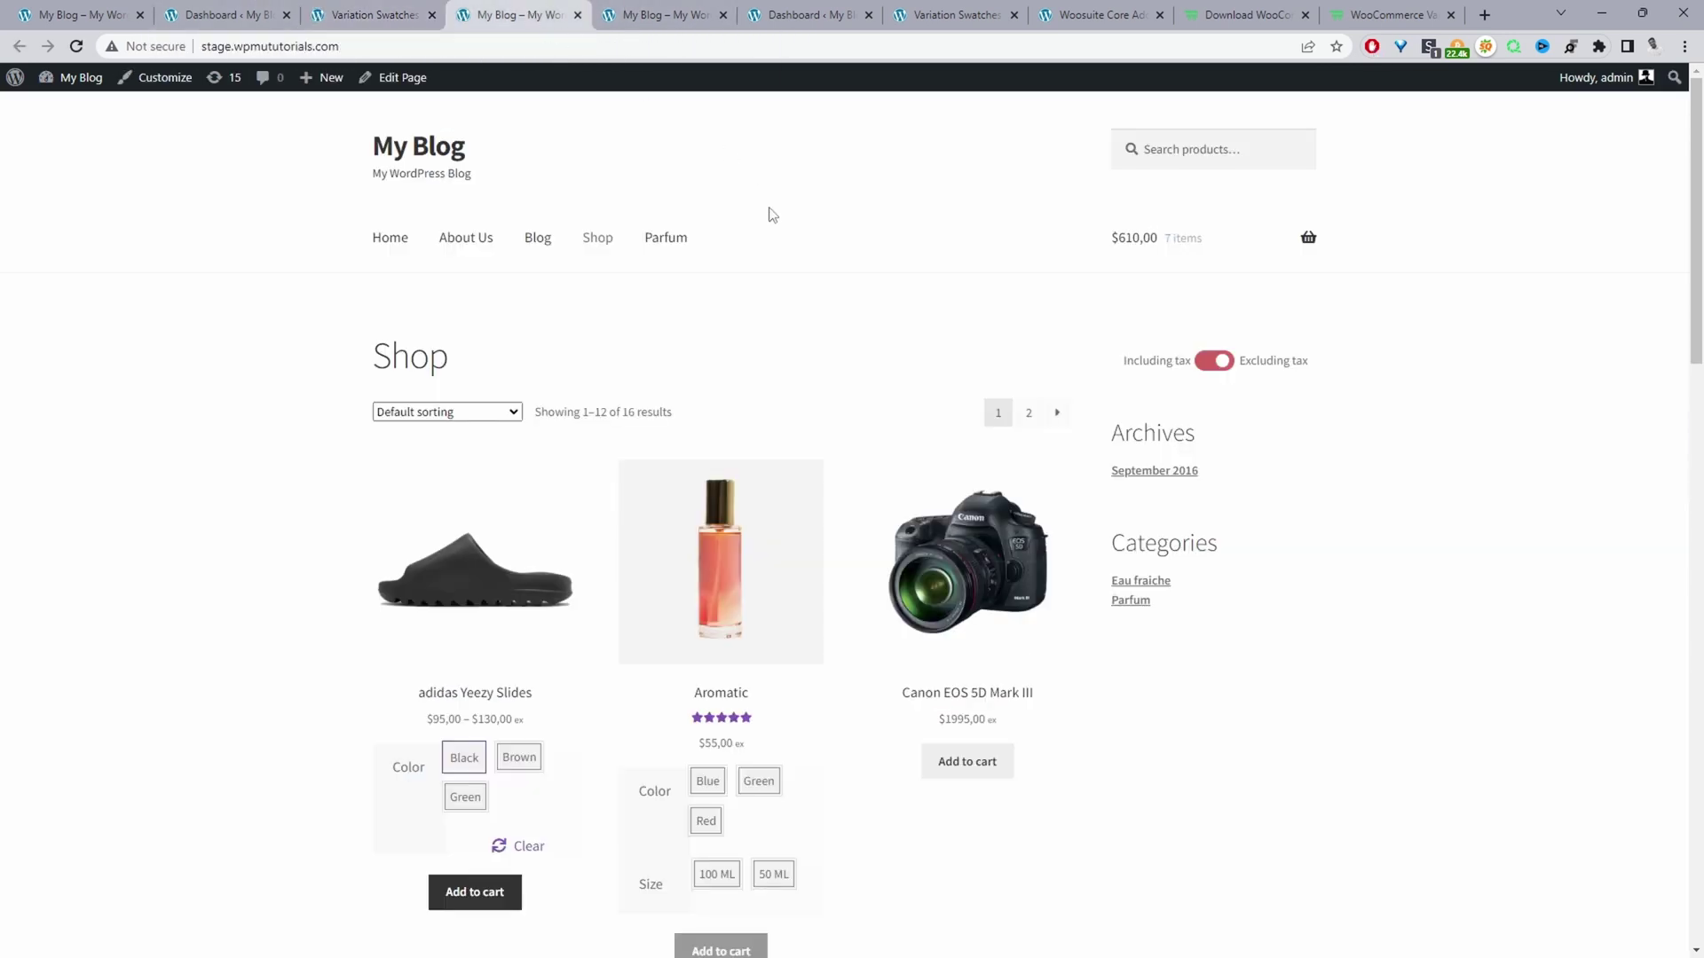
# - Deselect Black on Yeezy Slides and choose Blue, 100 ML for Aromatic
pyautogui.scroll(-3, 678, 532)
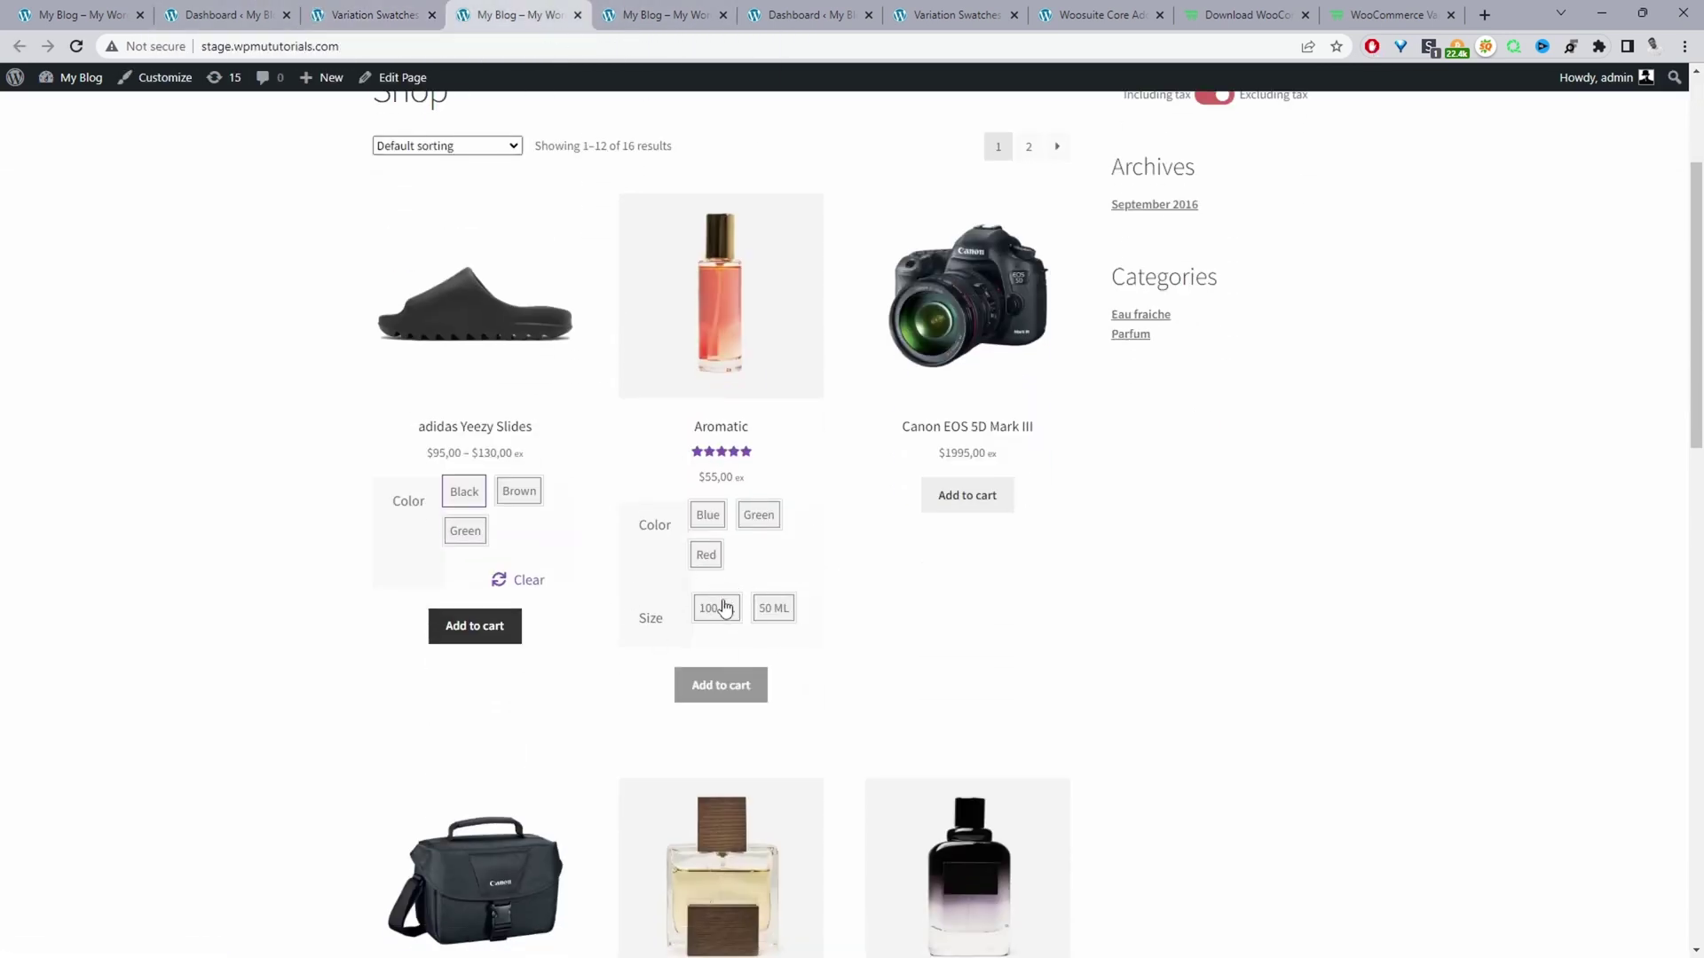
pyautogui.scroll(-2, 725, 607)
pyautogui.click(462, 314)
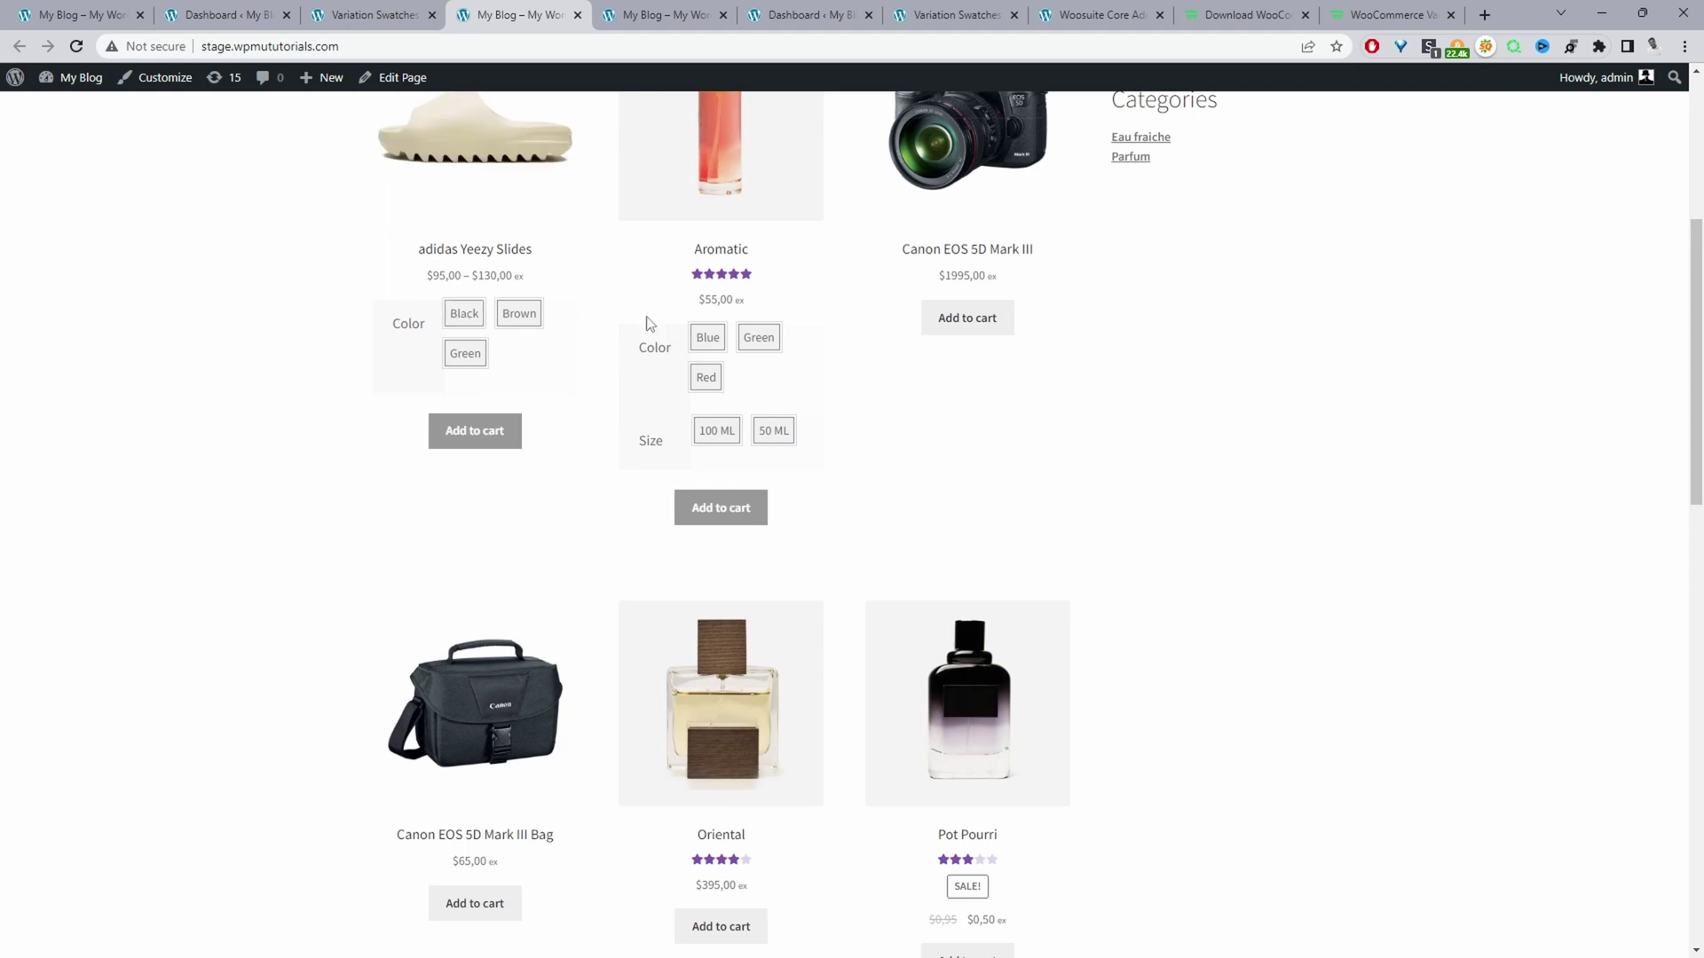
pyautogui.click(707, 337)
pyautogui.click(725, 444)
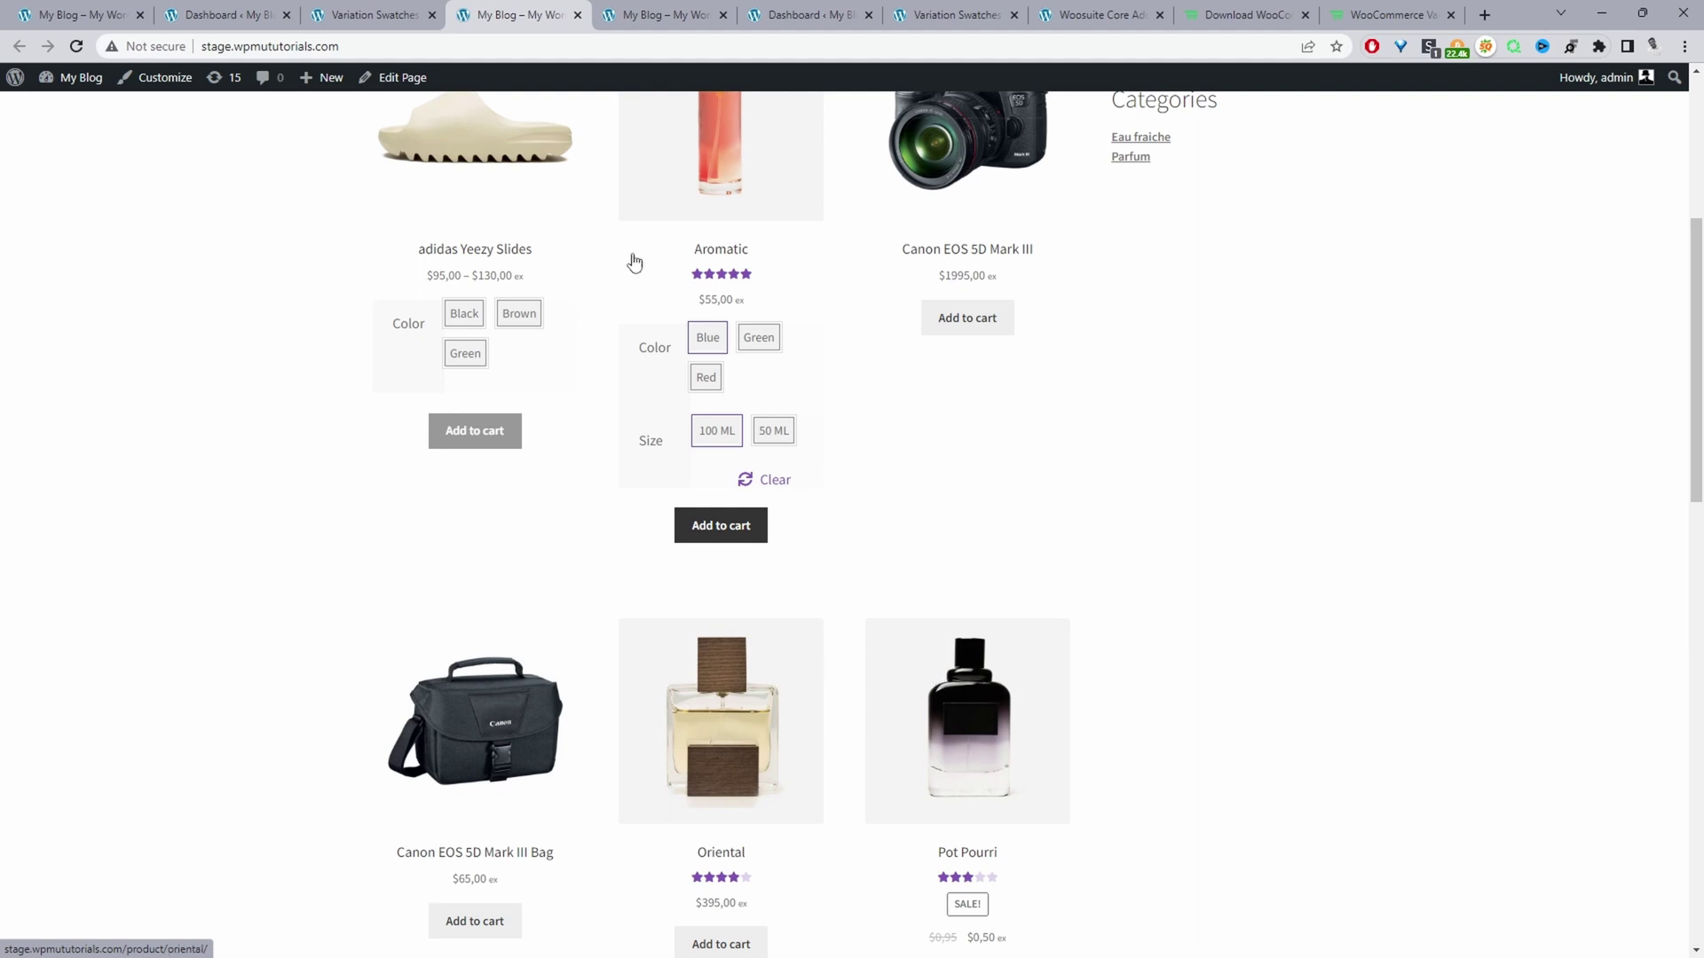
# - View the table-layout shop, then go to the admin Dashboard
pyautogui.click(657, 15)
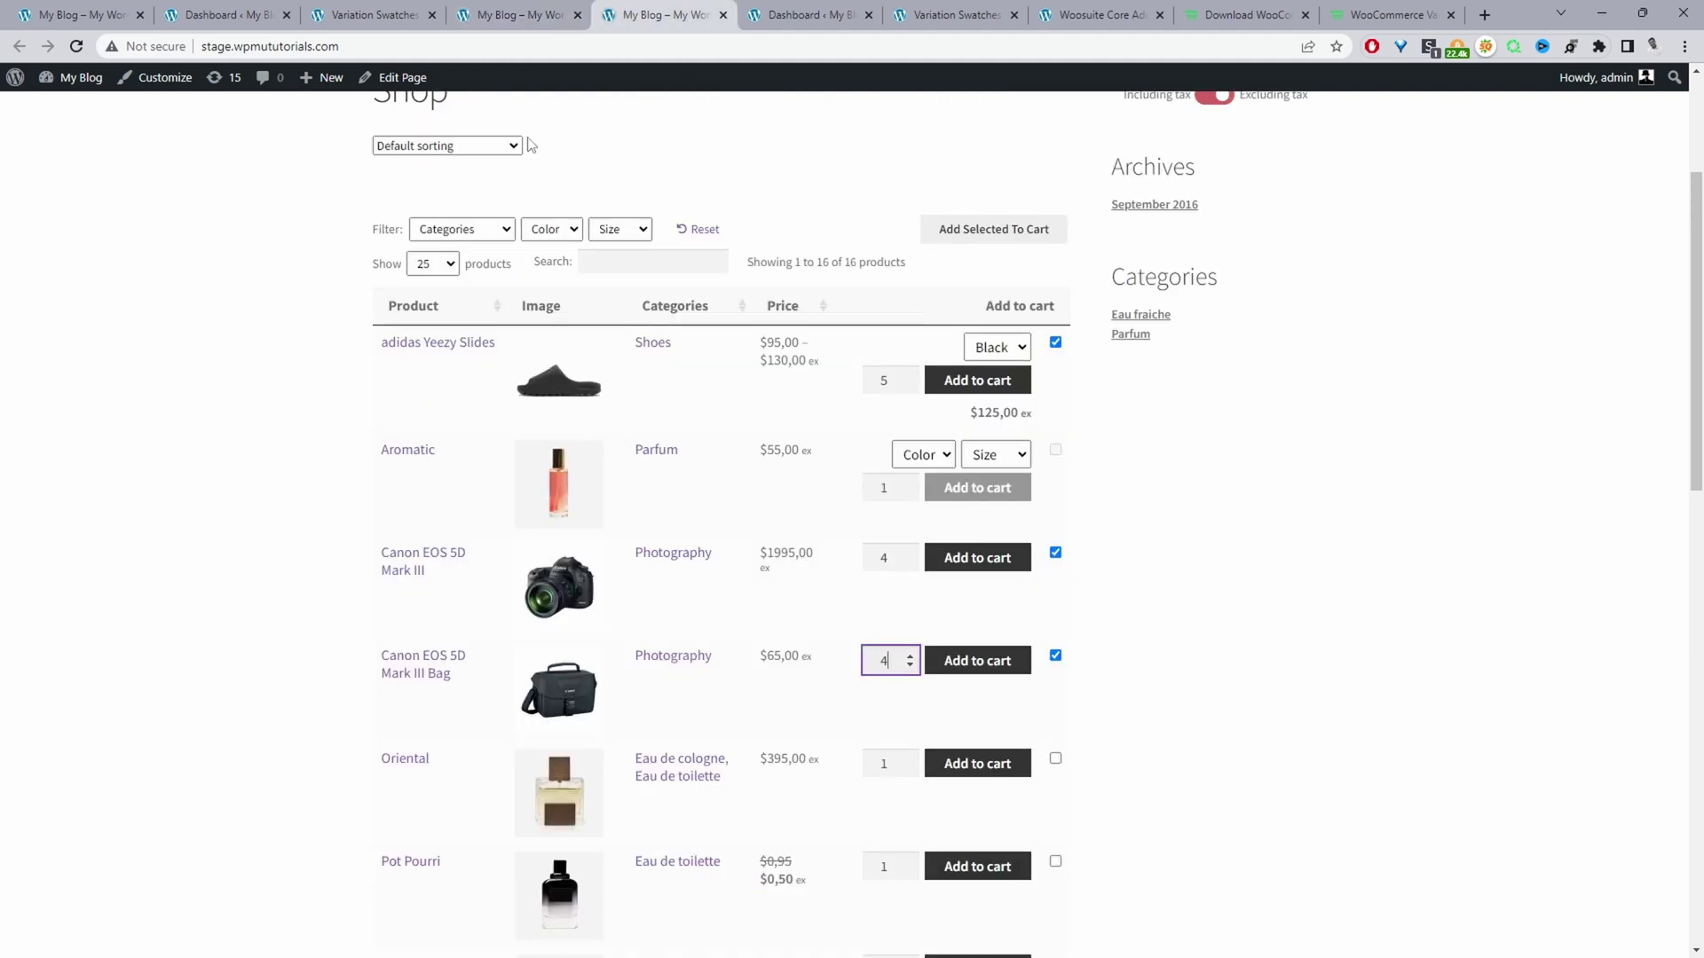
pyautogui.scroll(1, 606, 688)
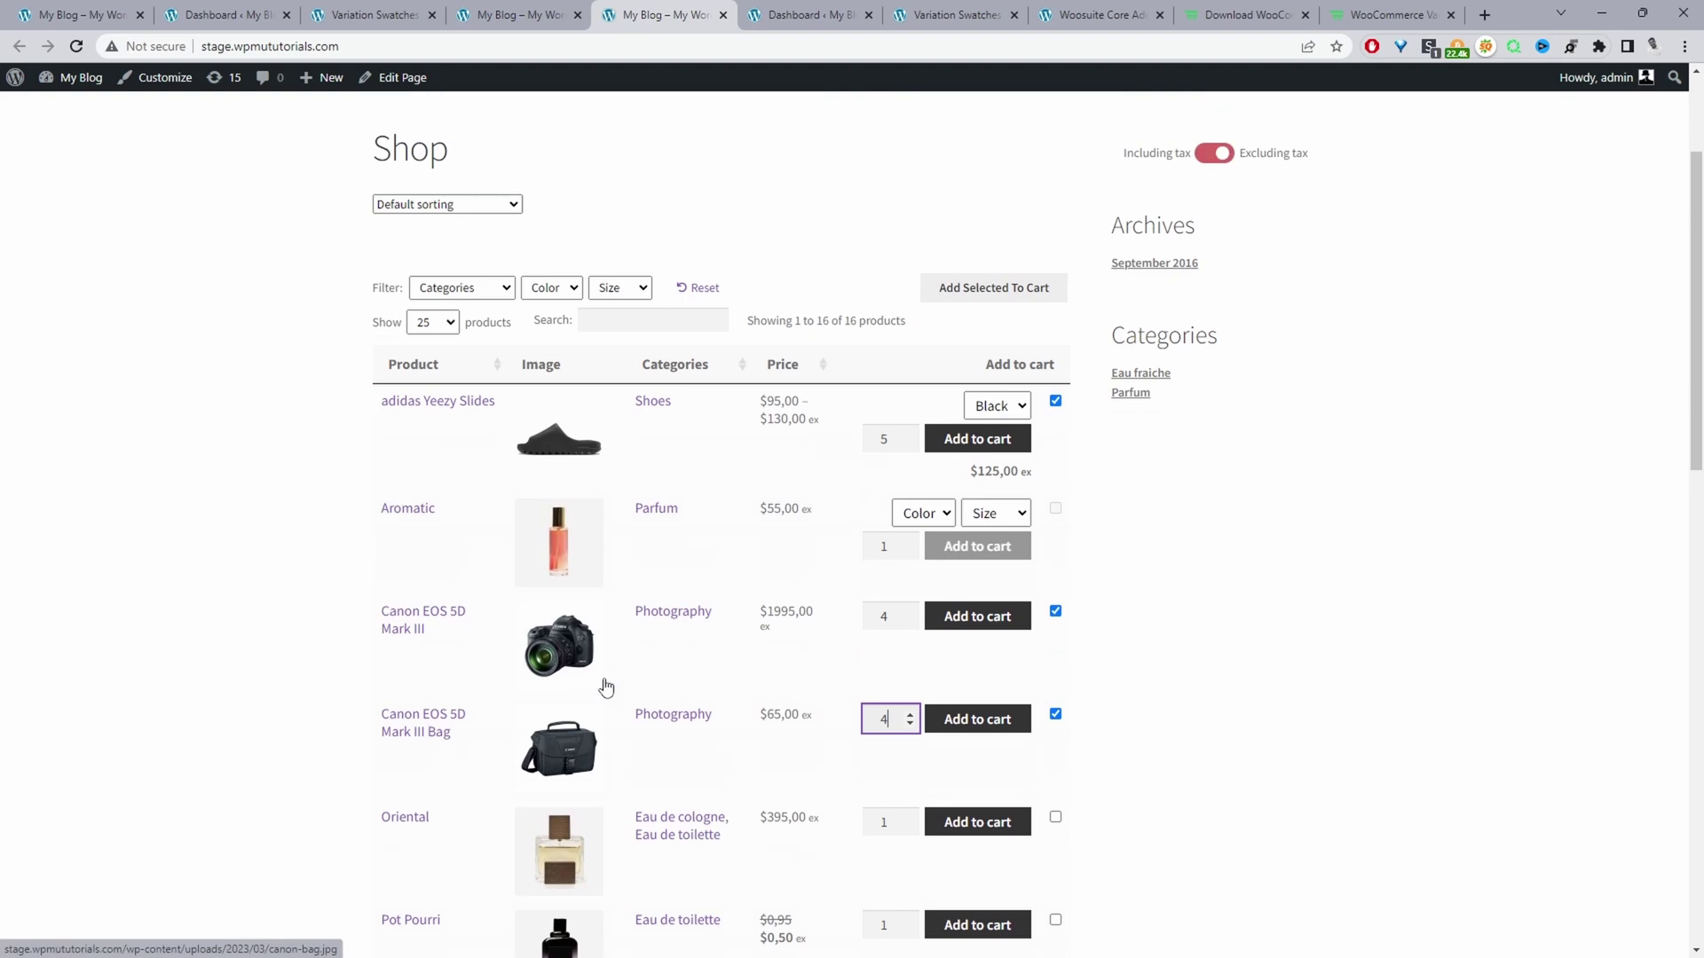
pyautogui.scroll(2, 606, 687)
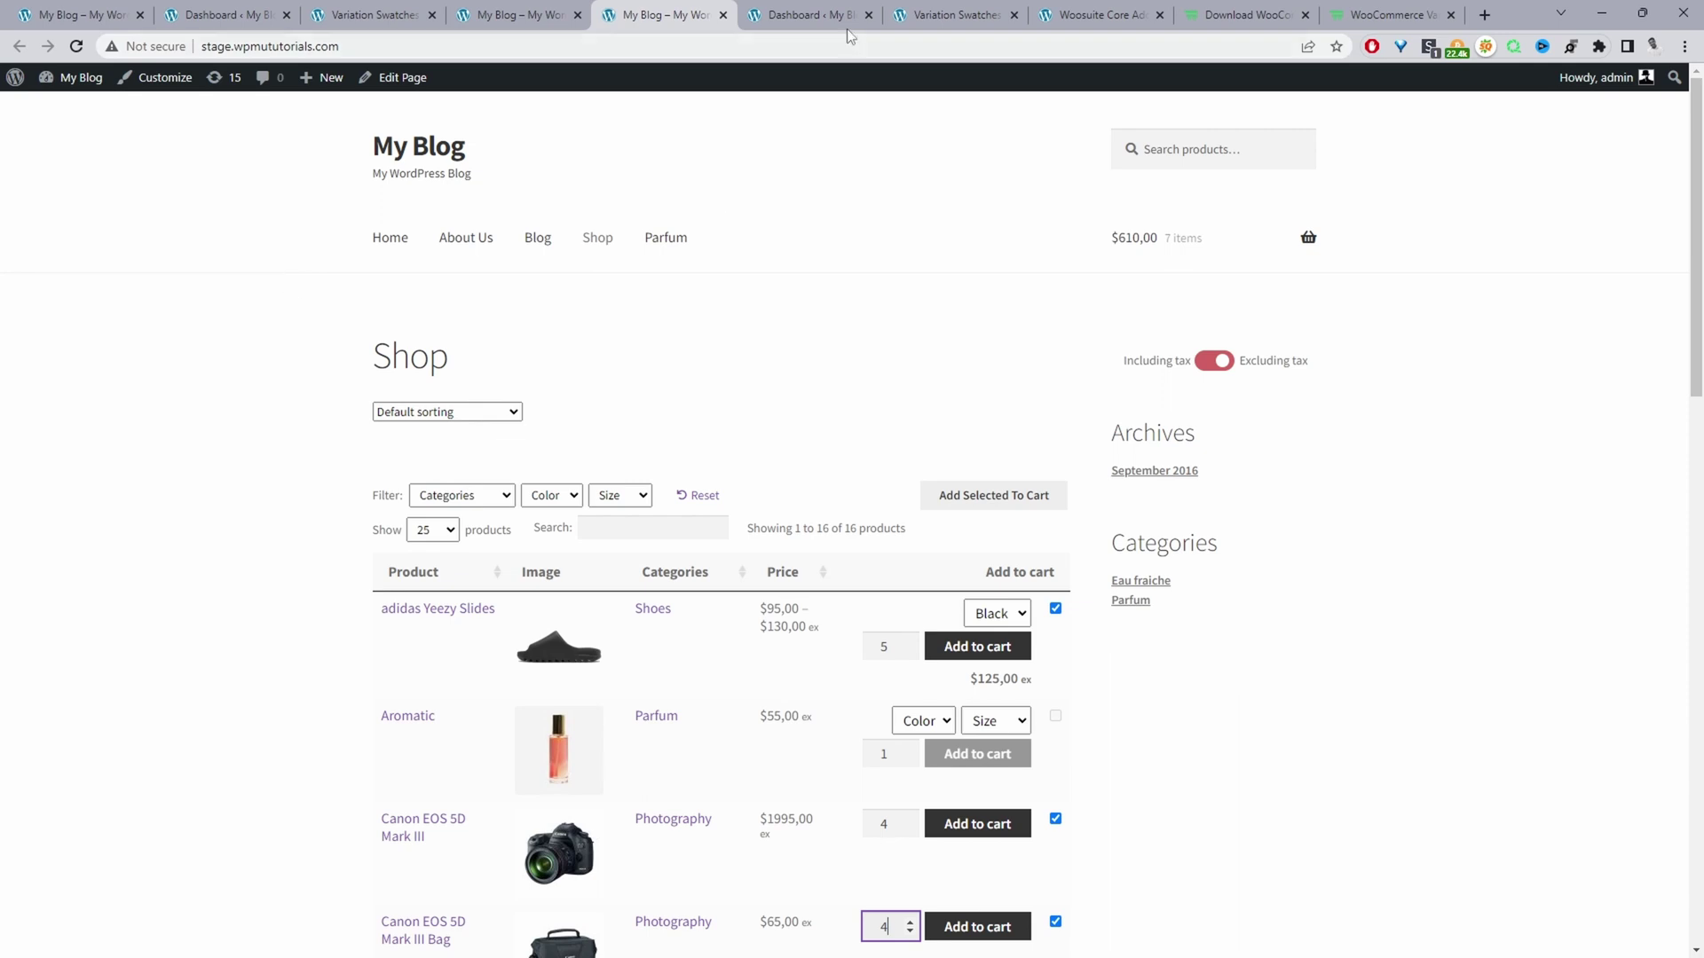
pyautogui.click(802, 16)
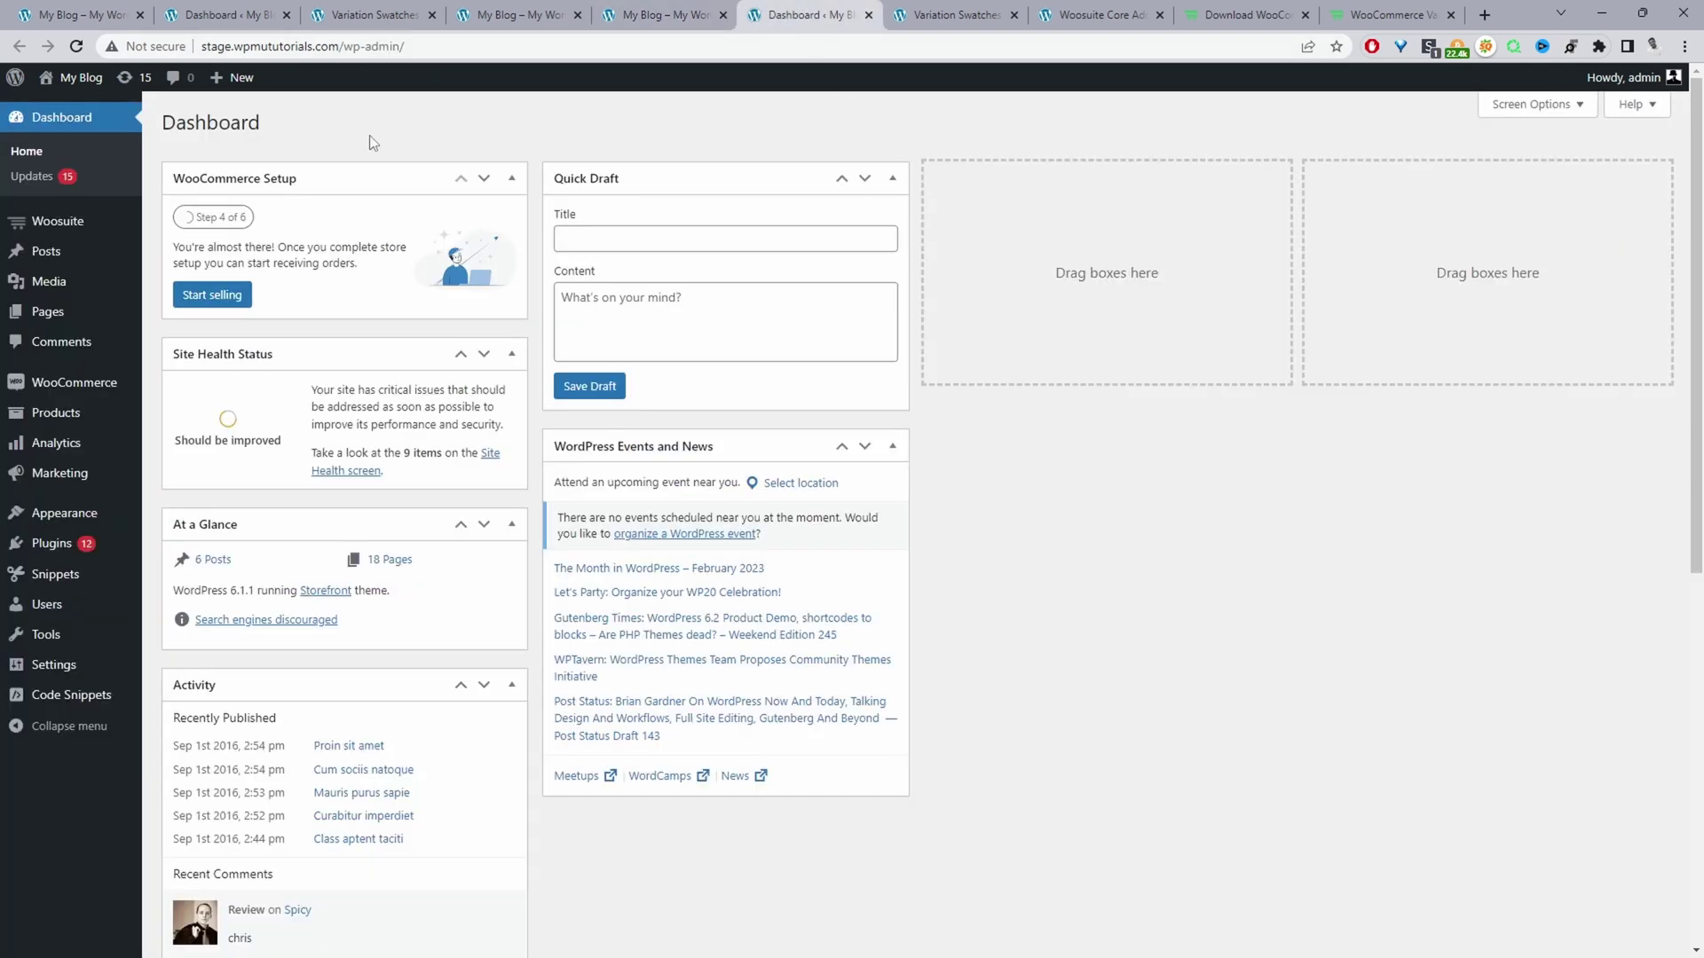
# - Disable the store page, Bulk Add to Cart and Wholesale Order Form product tables
pyautogui.moveTo(70, 264)
pyautogui.moveTo(90, 231)
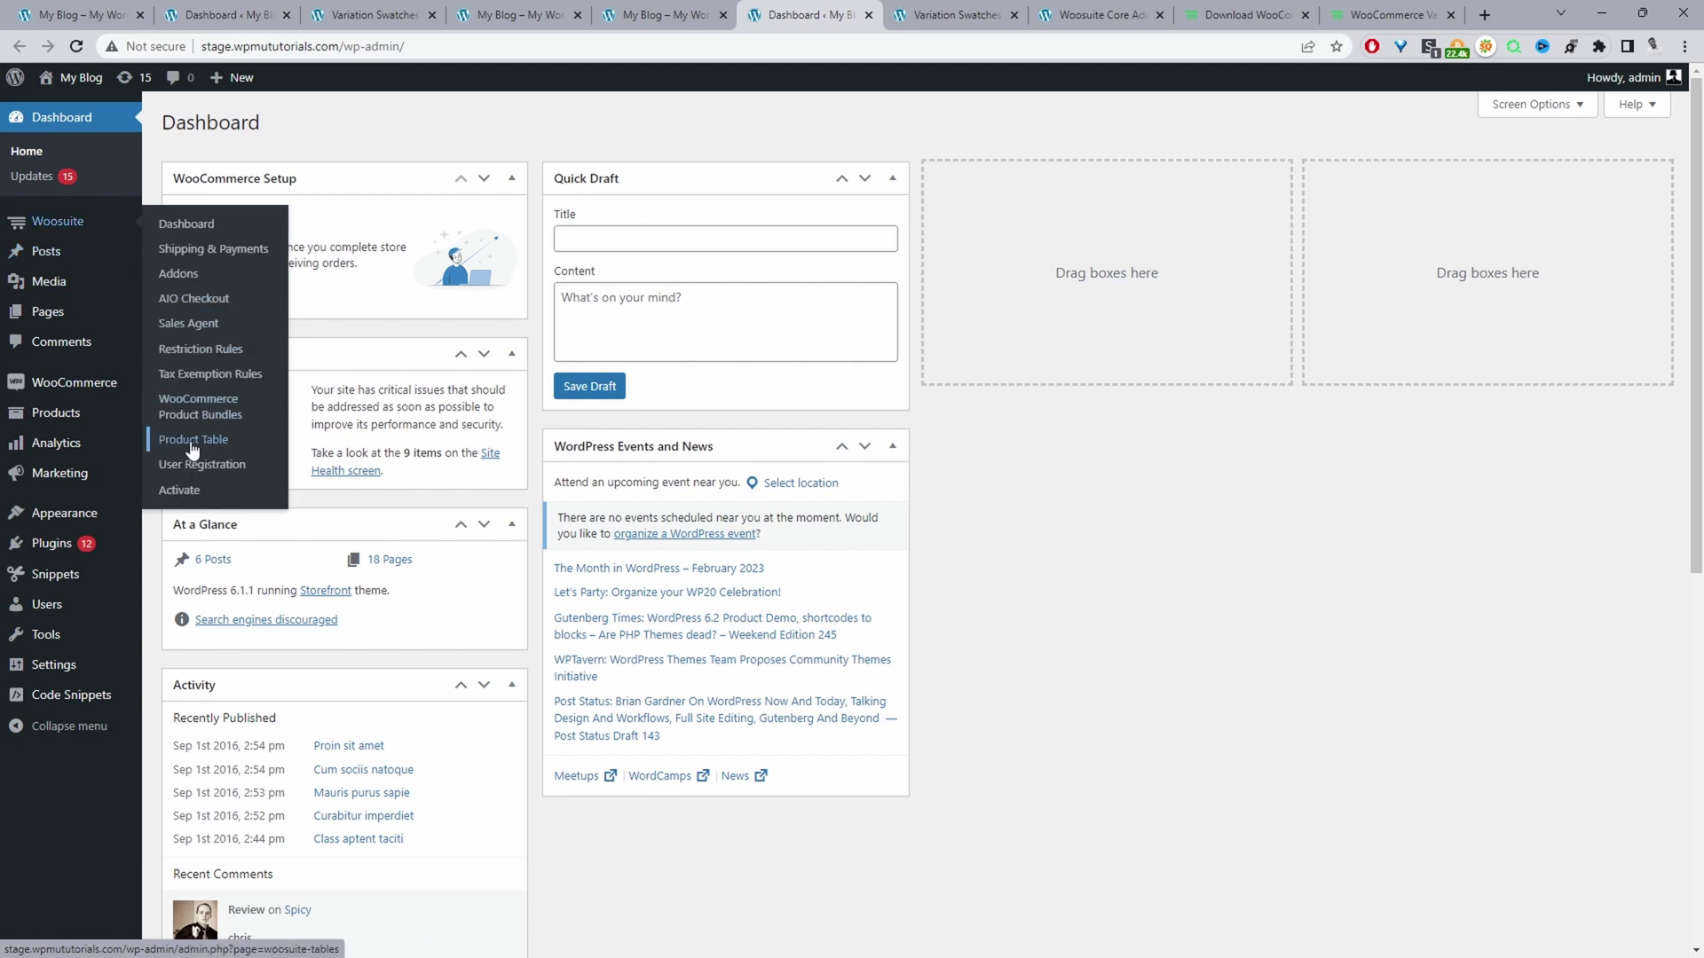
pyautogui.keyDown('ctrl'); pyautogui.click(192, 441); pyautogui.keyUp('ctrl')
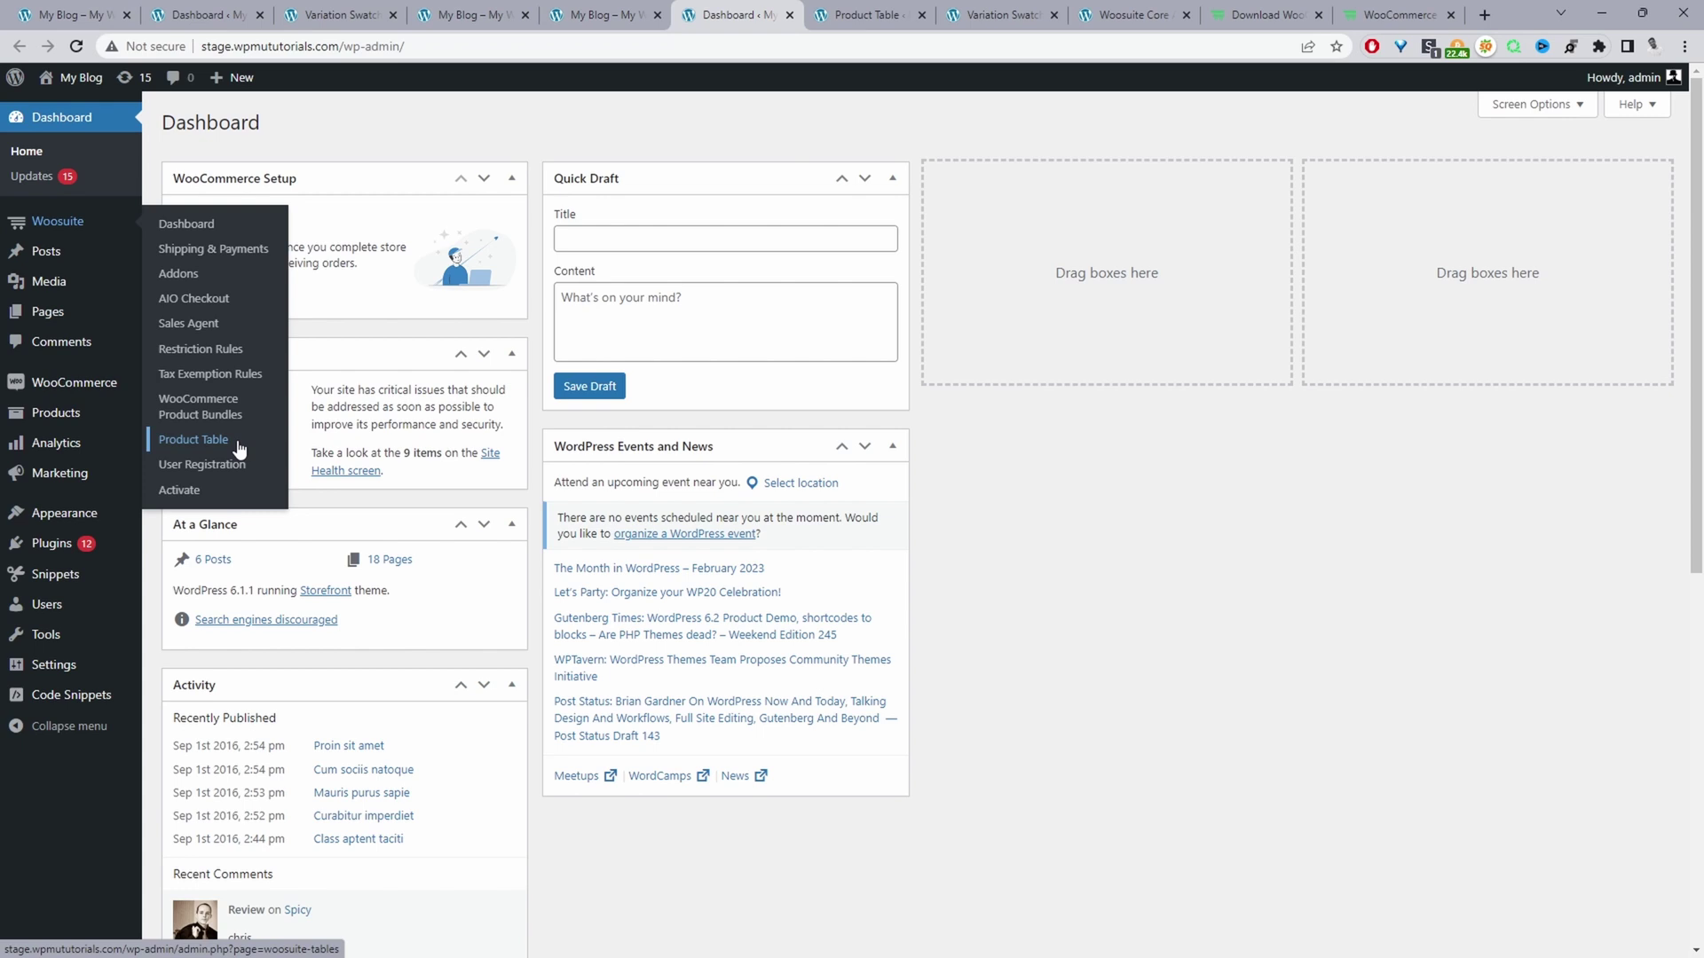
pyautogui.hotkey('ctrl', 'Tab')
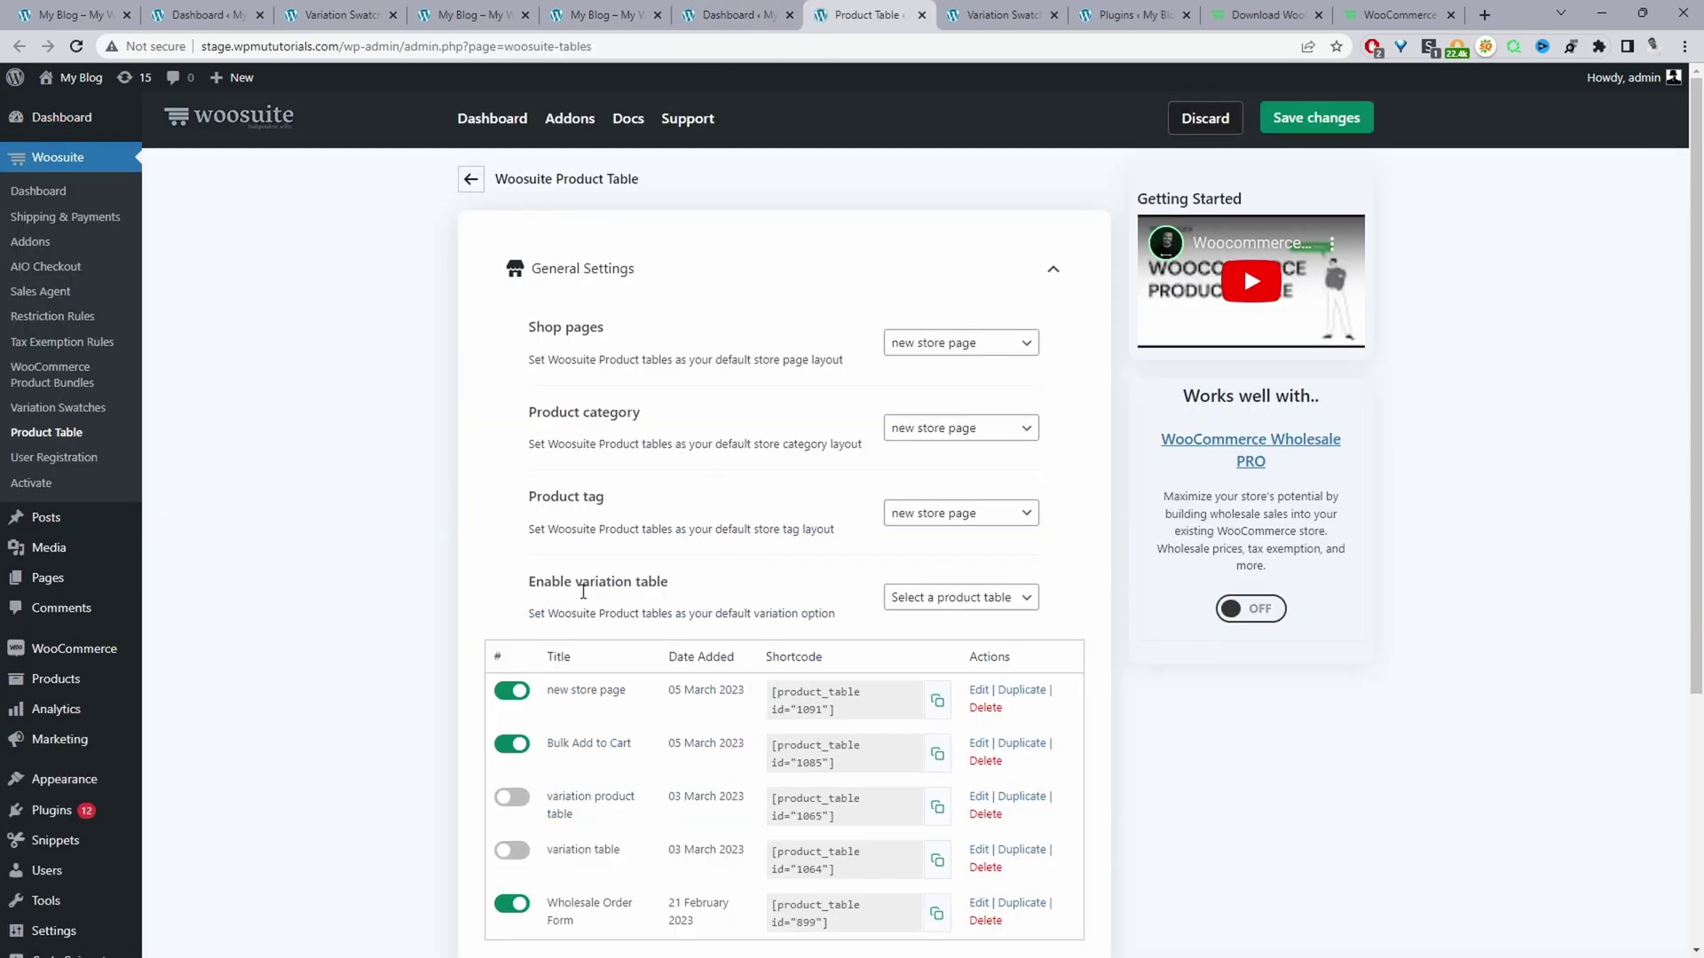
pyautogui.scroll(-1, 586, 710)
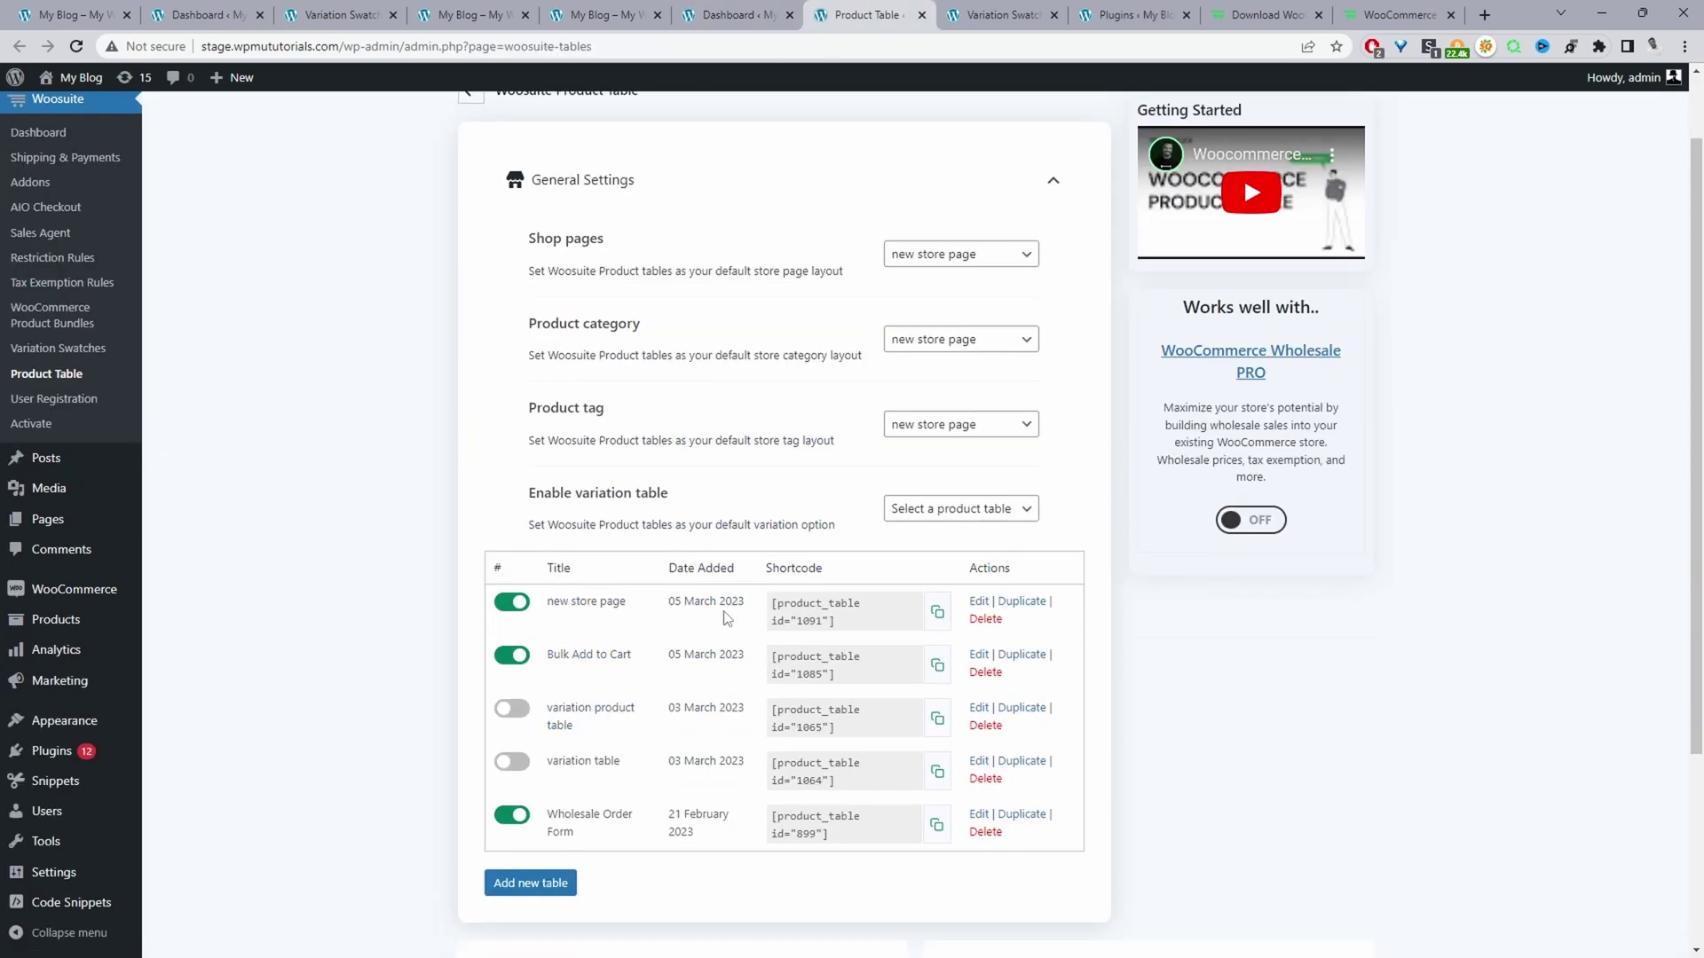
pyautogui.click(522, 610)
pyautogui.click(523, 658)
pyautogui.click(514, 818)
# - Set Shop pages to 'Select a product table', save, and start a new table
pyautogui.click(974, 254)
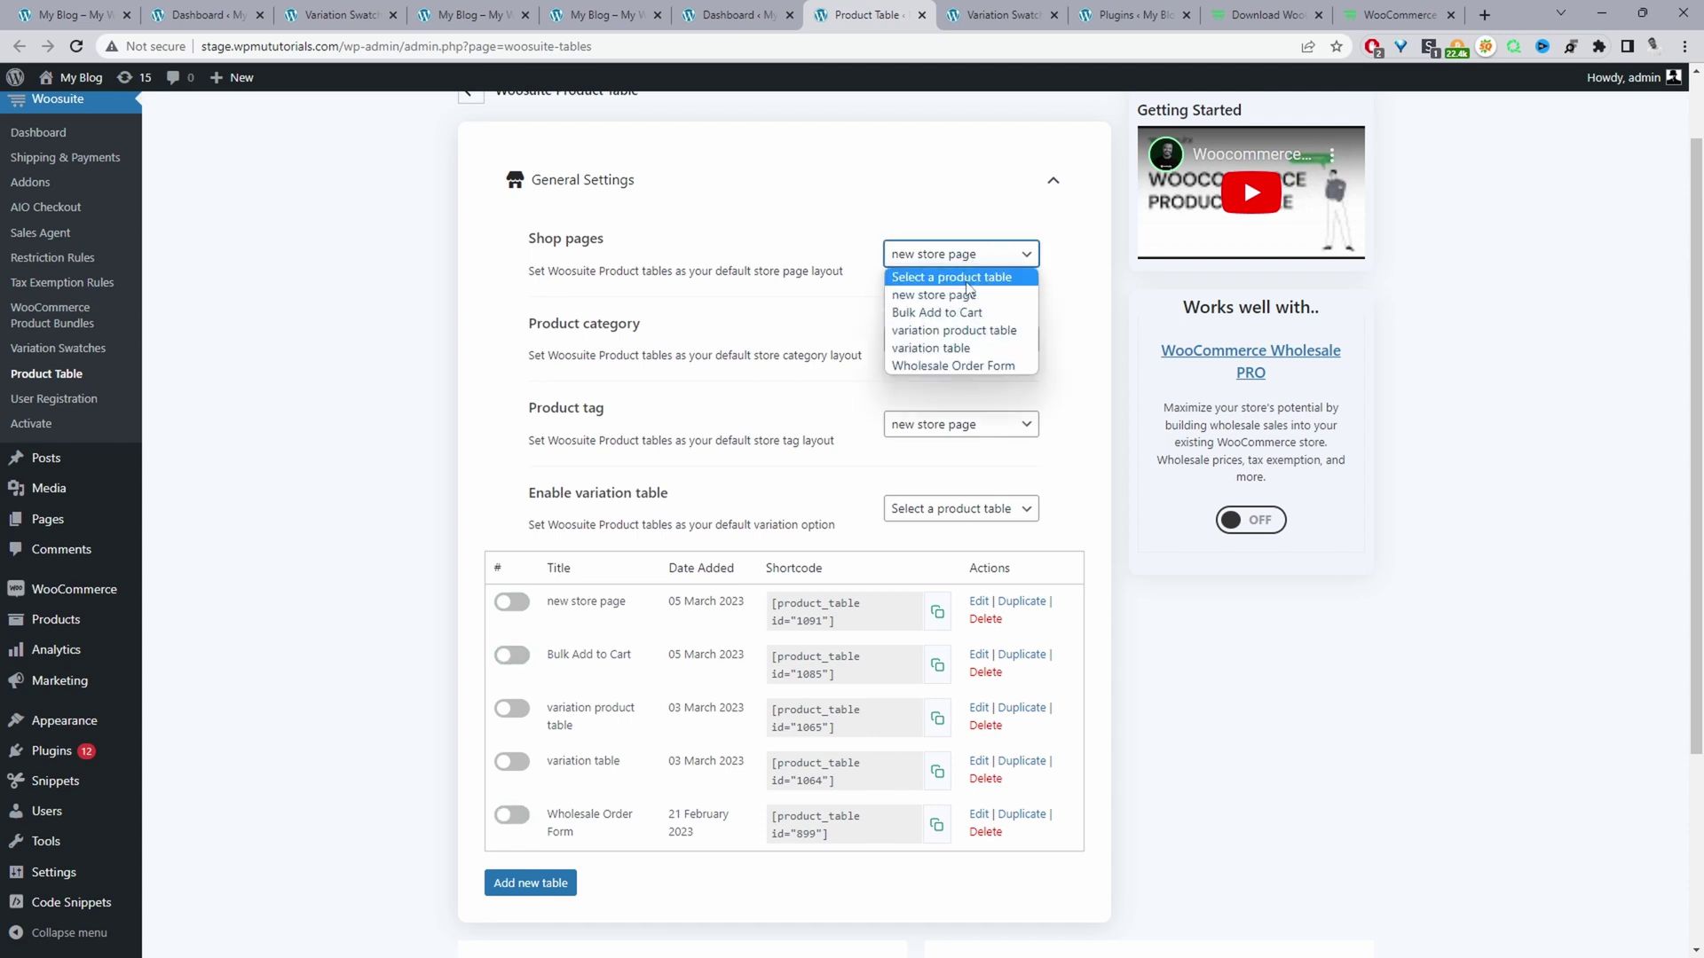
pyautogui.click(976, 272)
pyautogui.click(973, 424)
pyautogui.scroll(-3, 745, 497)
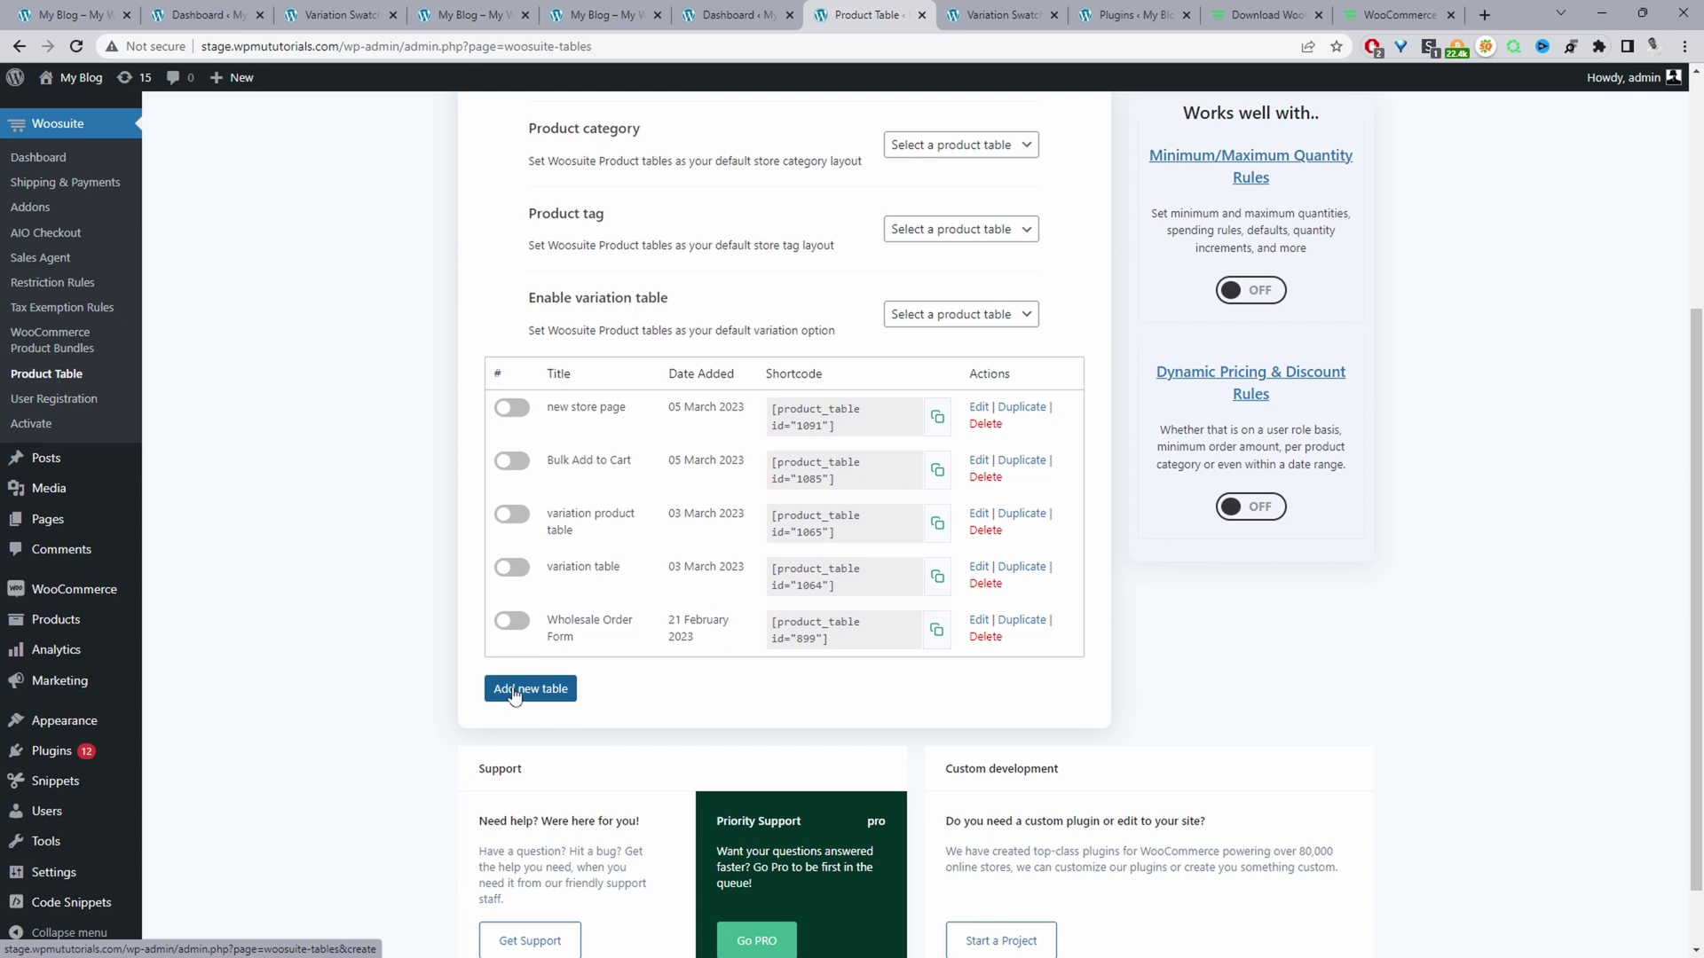
pyautogui.click(530, 689)
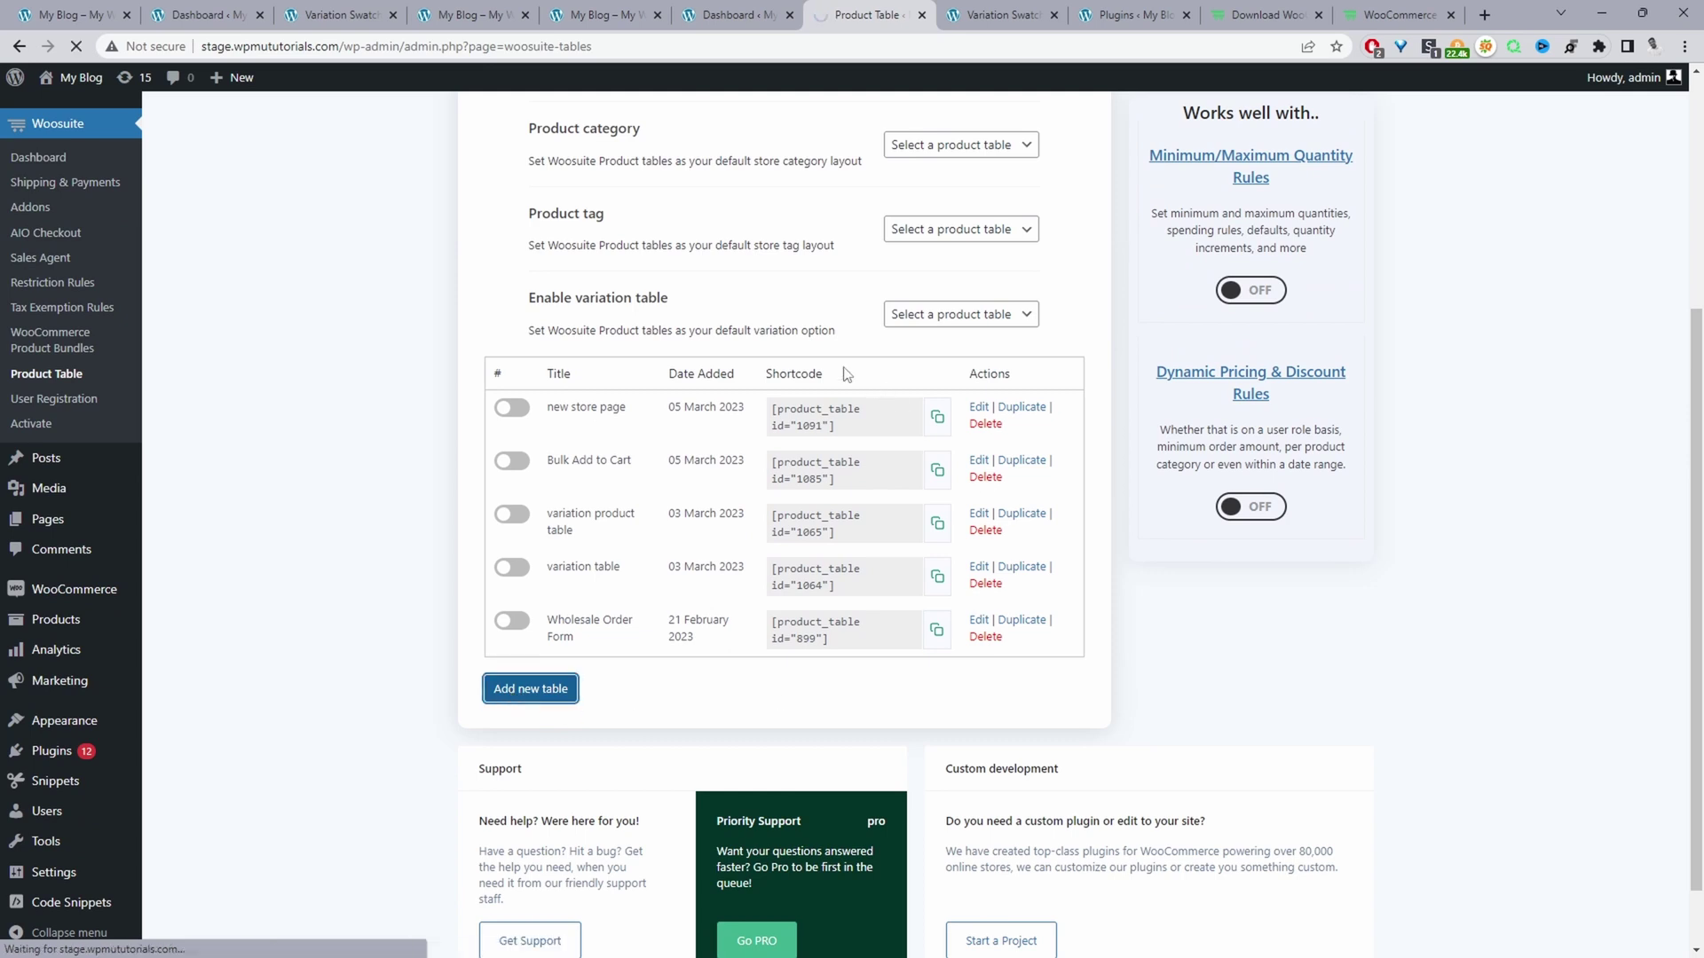
# - Fill in the new product table's title
pyautogui.click(962, 334)
pyautogui.write('nu')
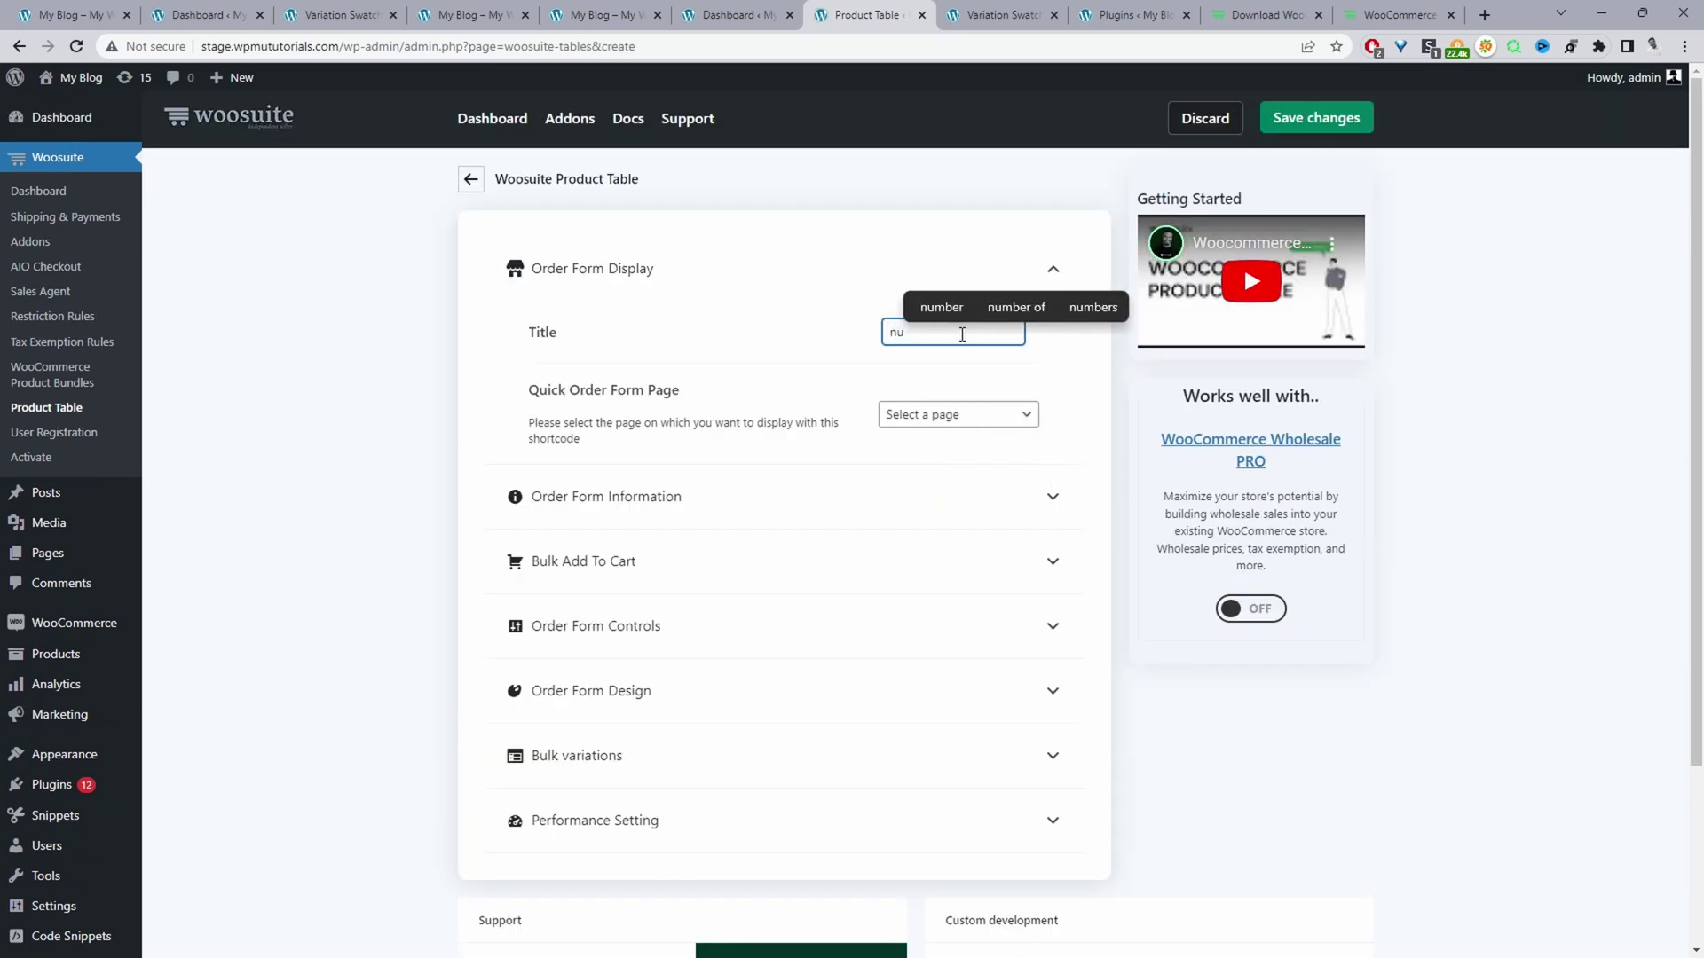
pyautogui.press('BackSpace')
pyautogui.write('button on shop page')
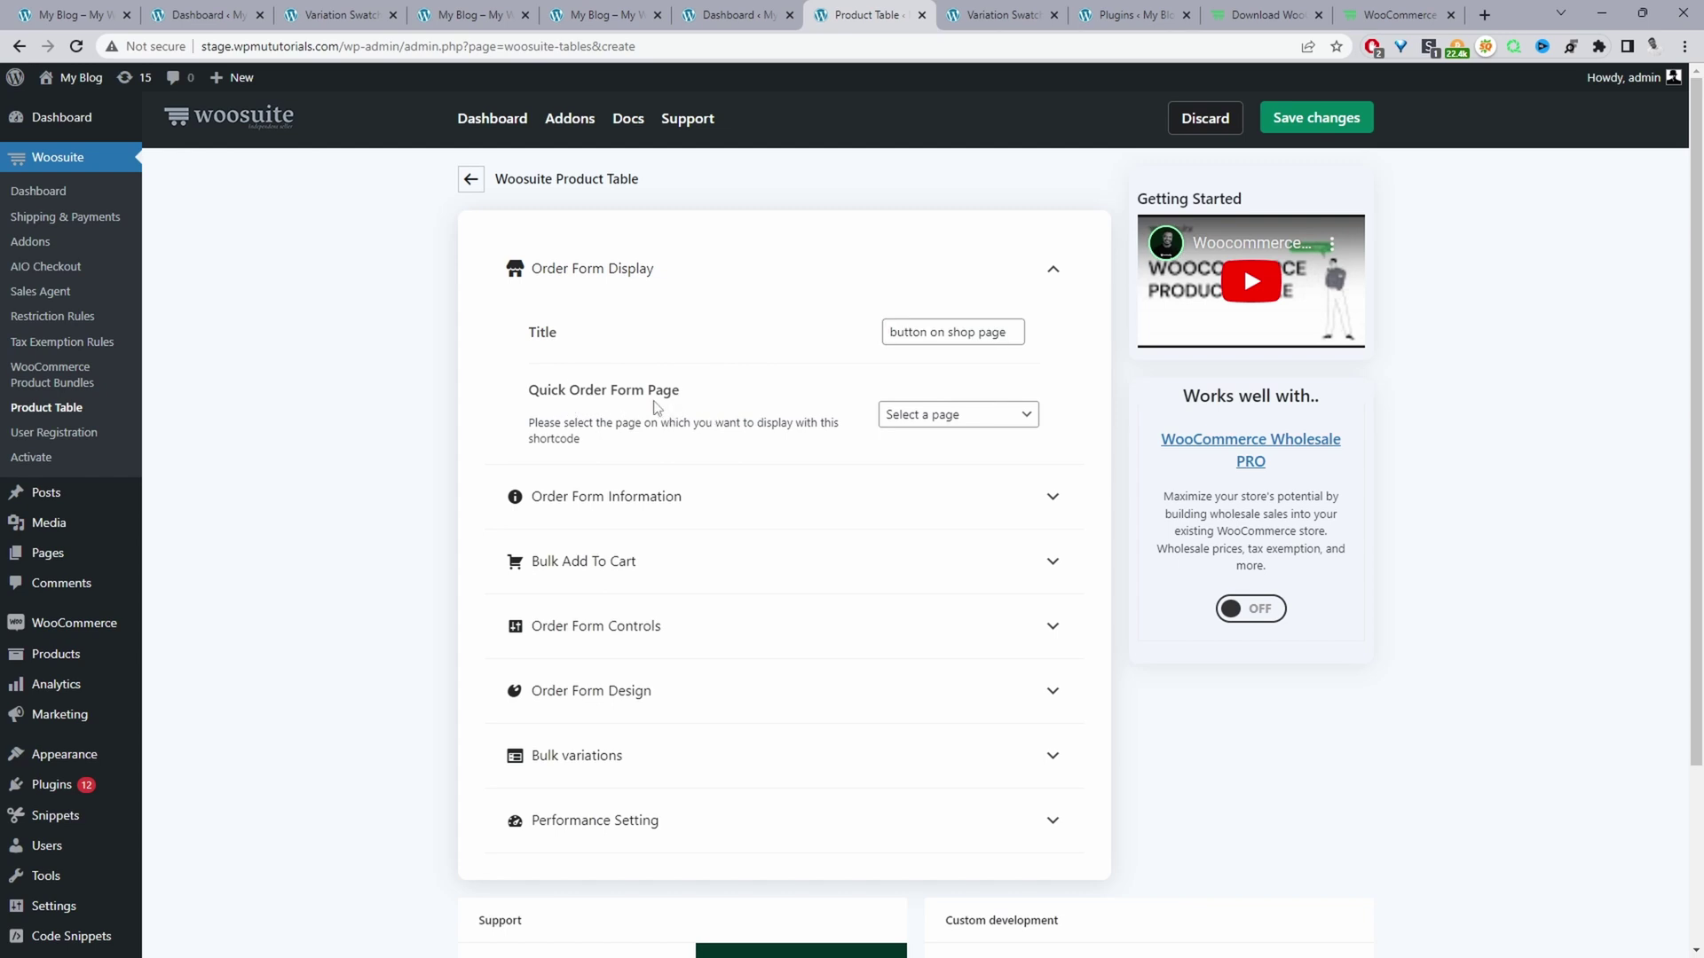
pyautogui.click(979, 417)
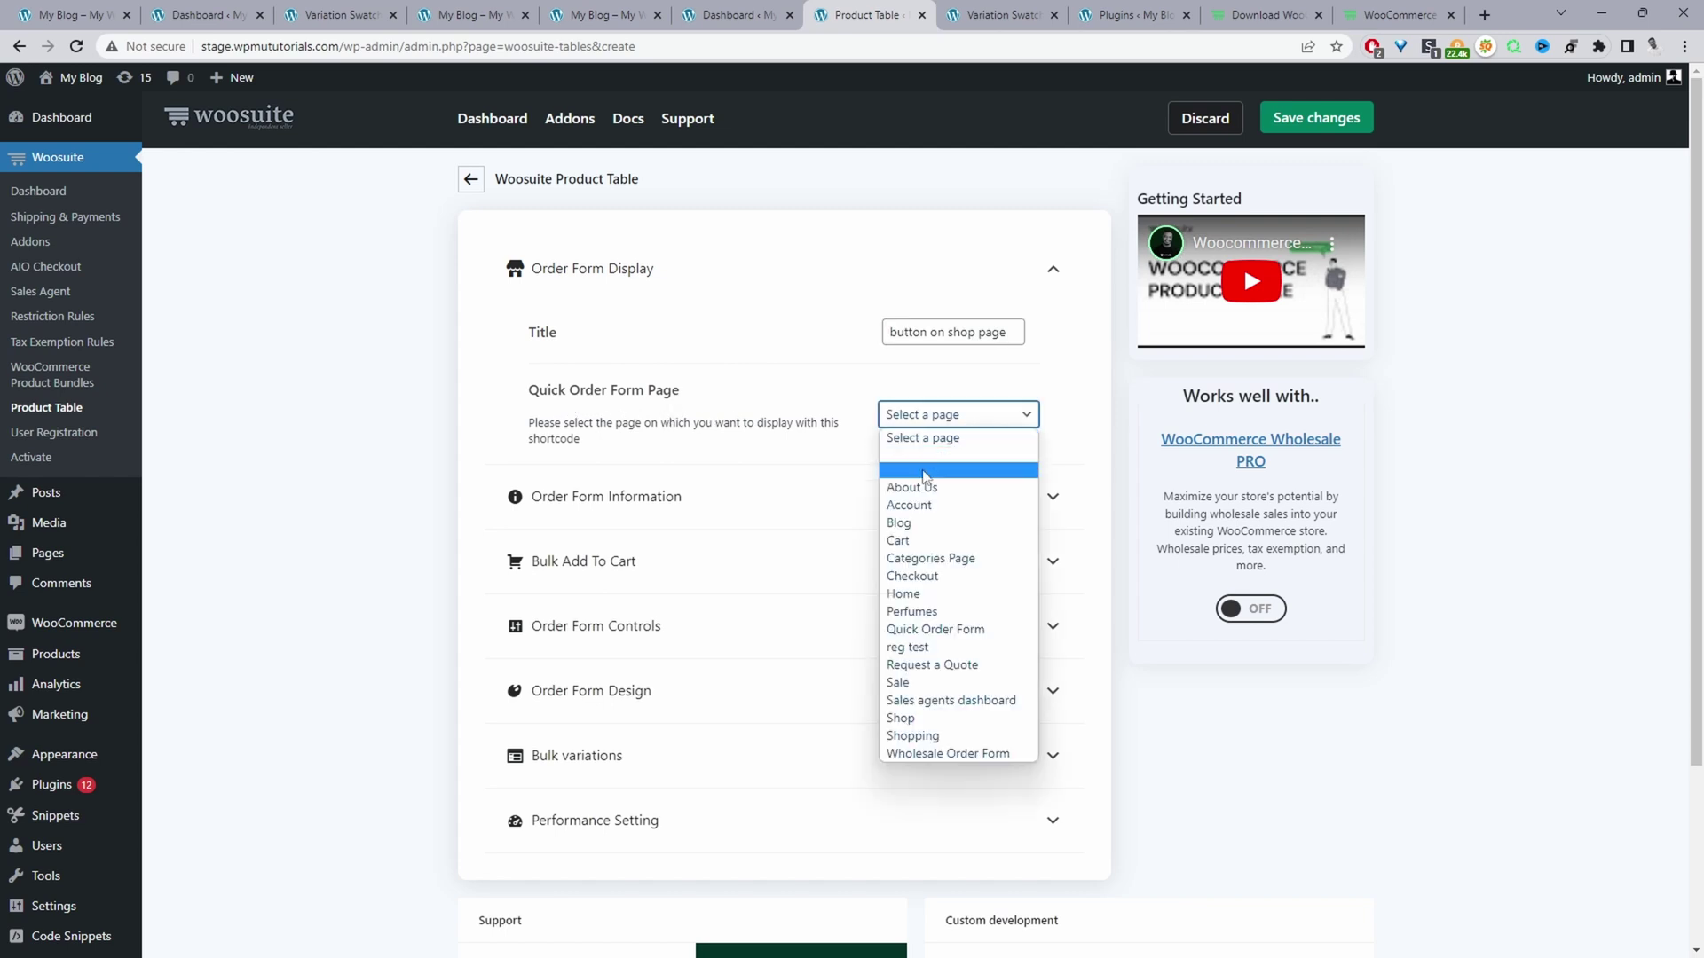
pyautogui.click(825, 406)
# - Add Name, Image, Categories, Price and Add to cart to the selected columns
pyautogui.scroll(-2, 577, 399)
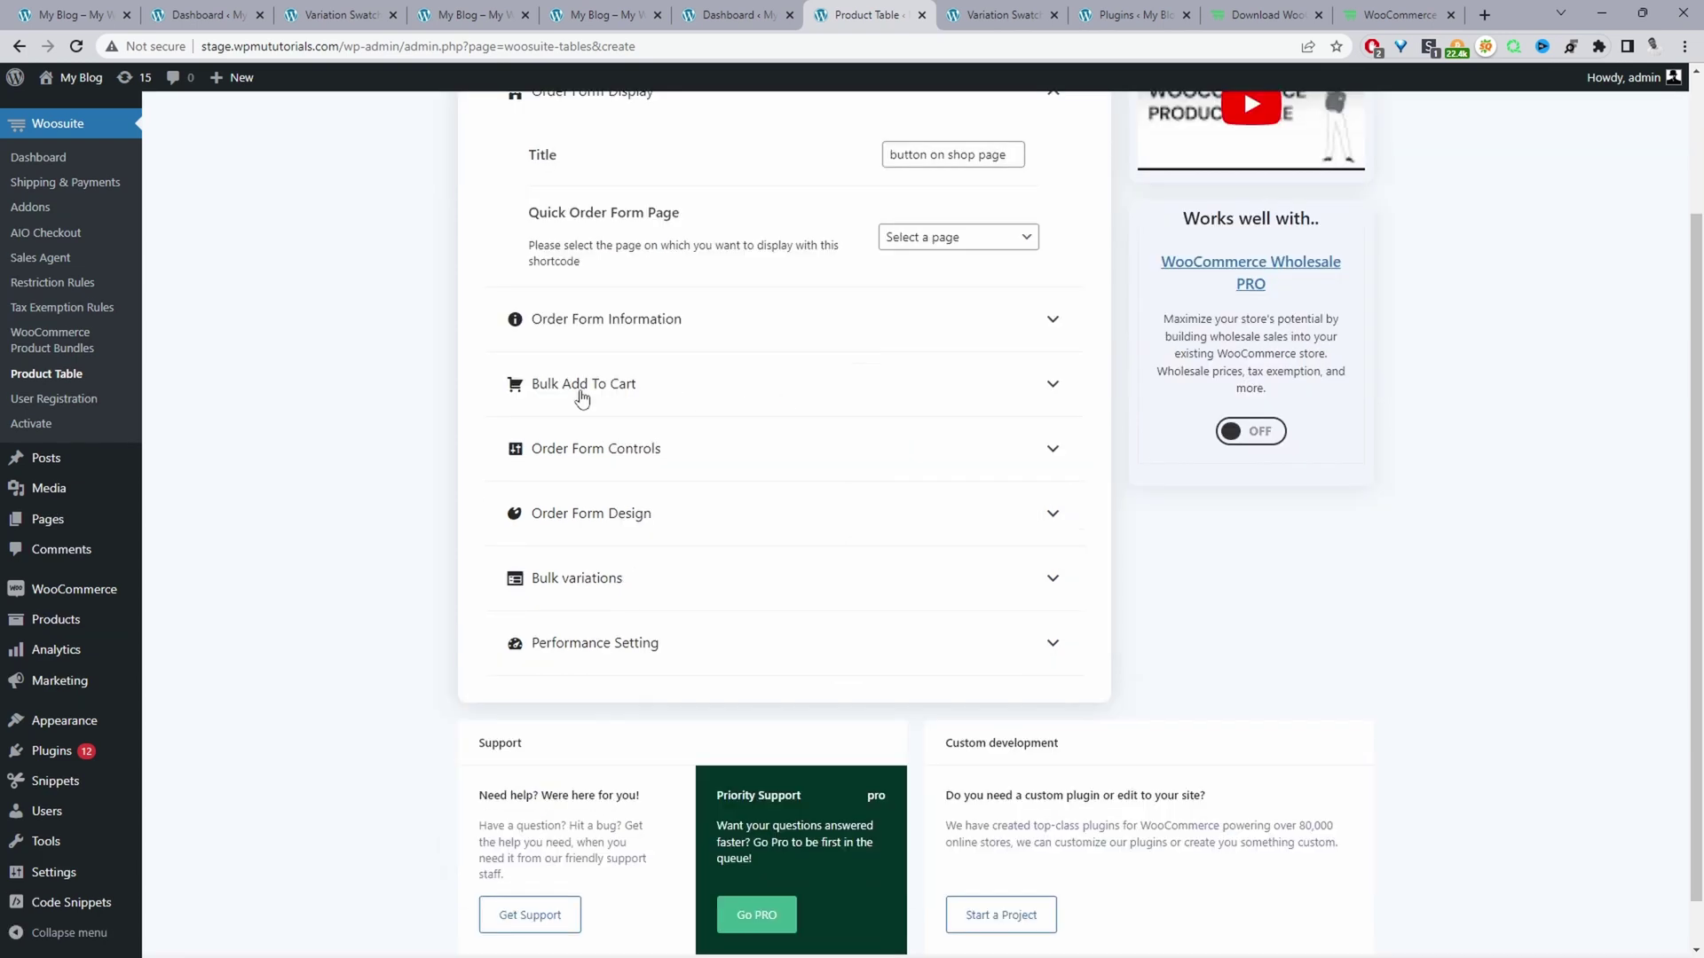
pyautogui.click(565, 322)
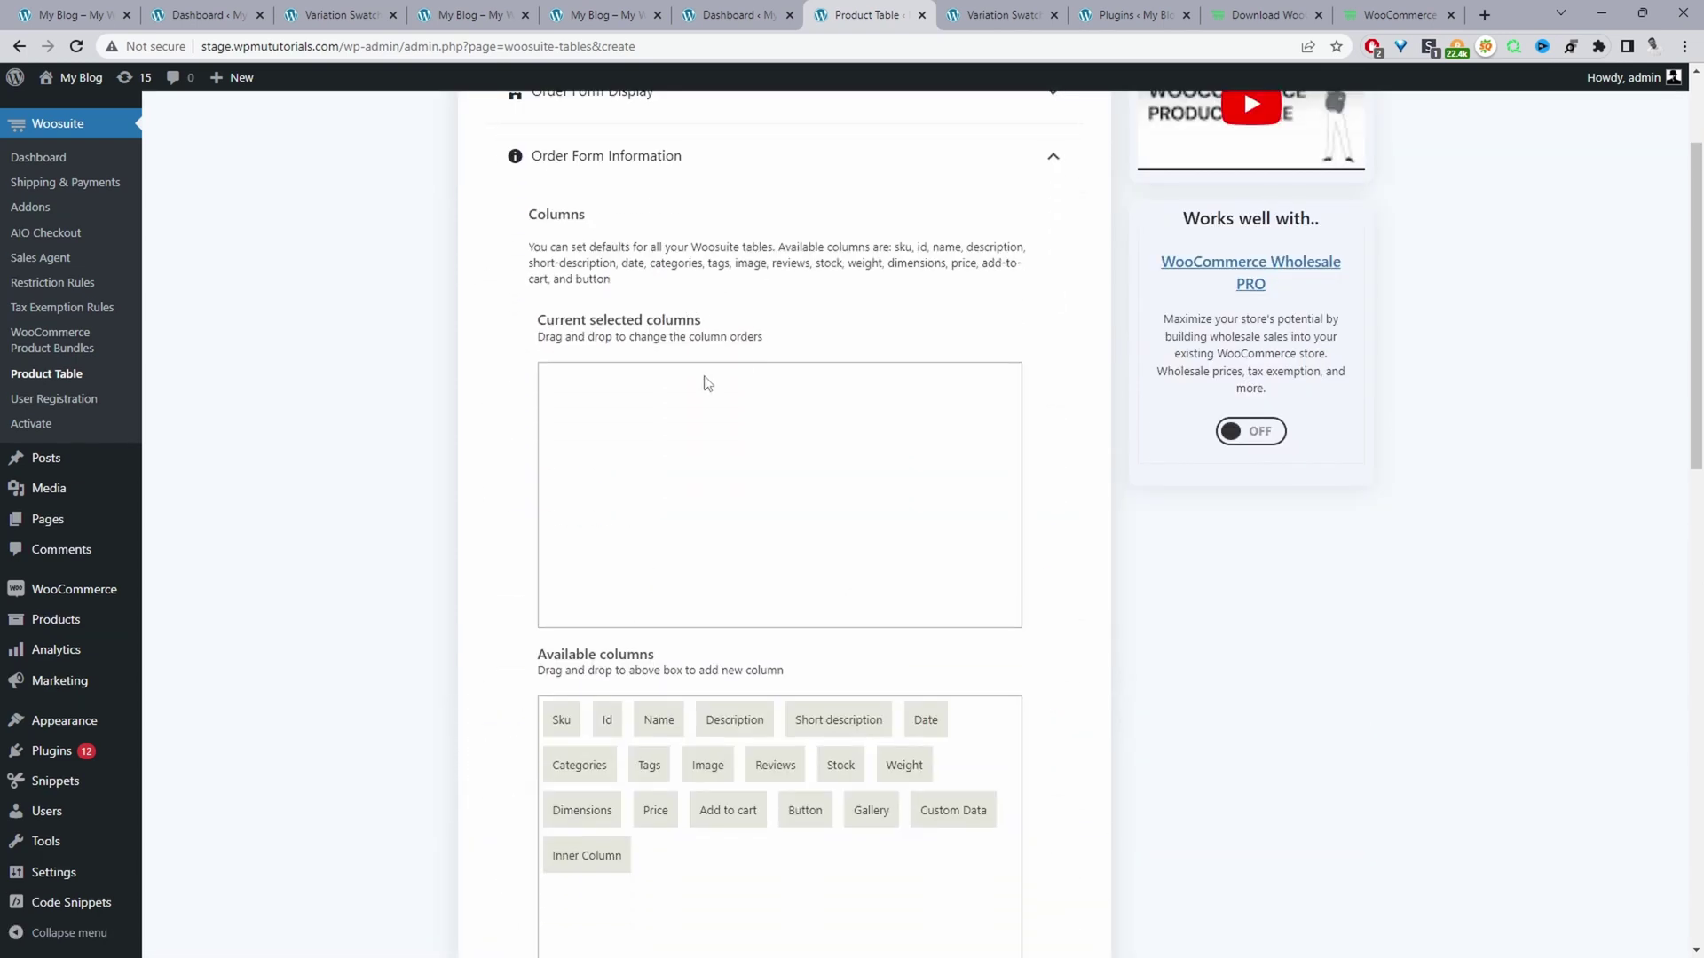
pyautogui.moveTo(656, 717); pyautogui.dragTo(641, 428)
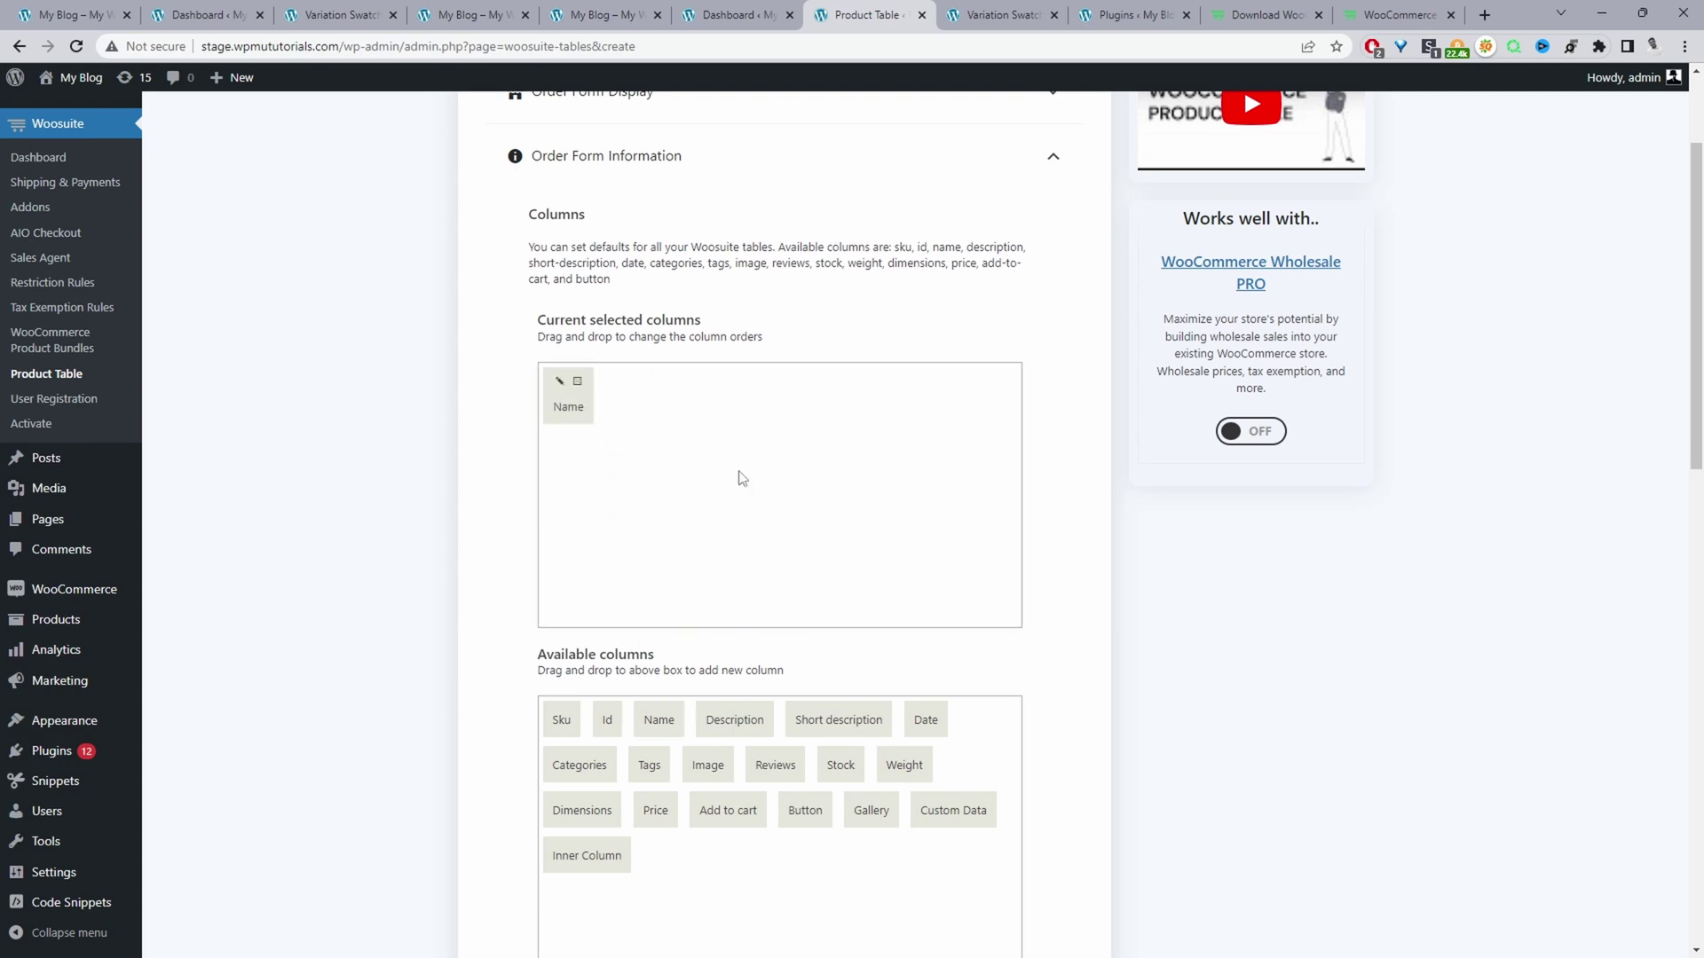
pyautogui.moveTo(710, 763); pyautogui.dragTo(683, 418)
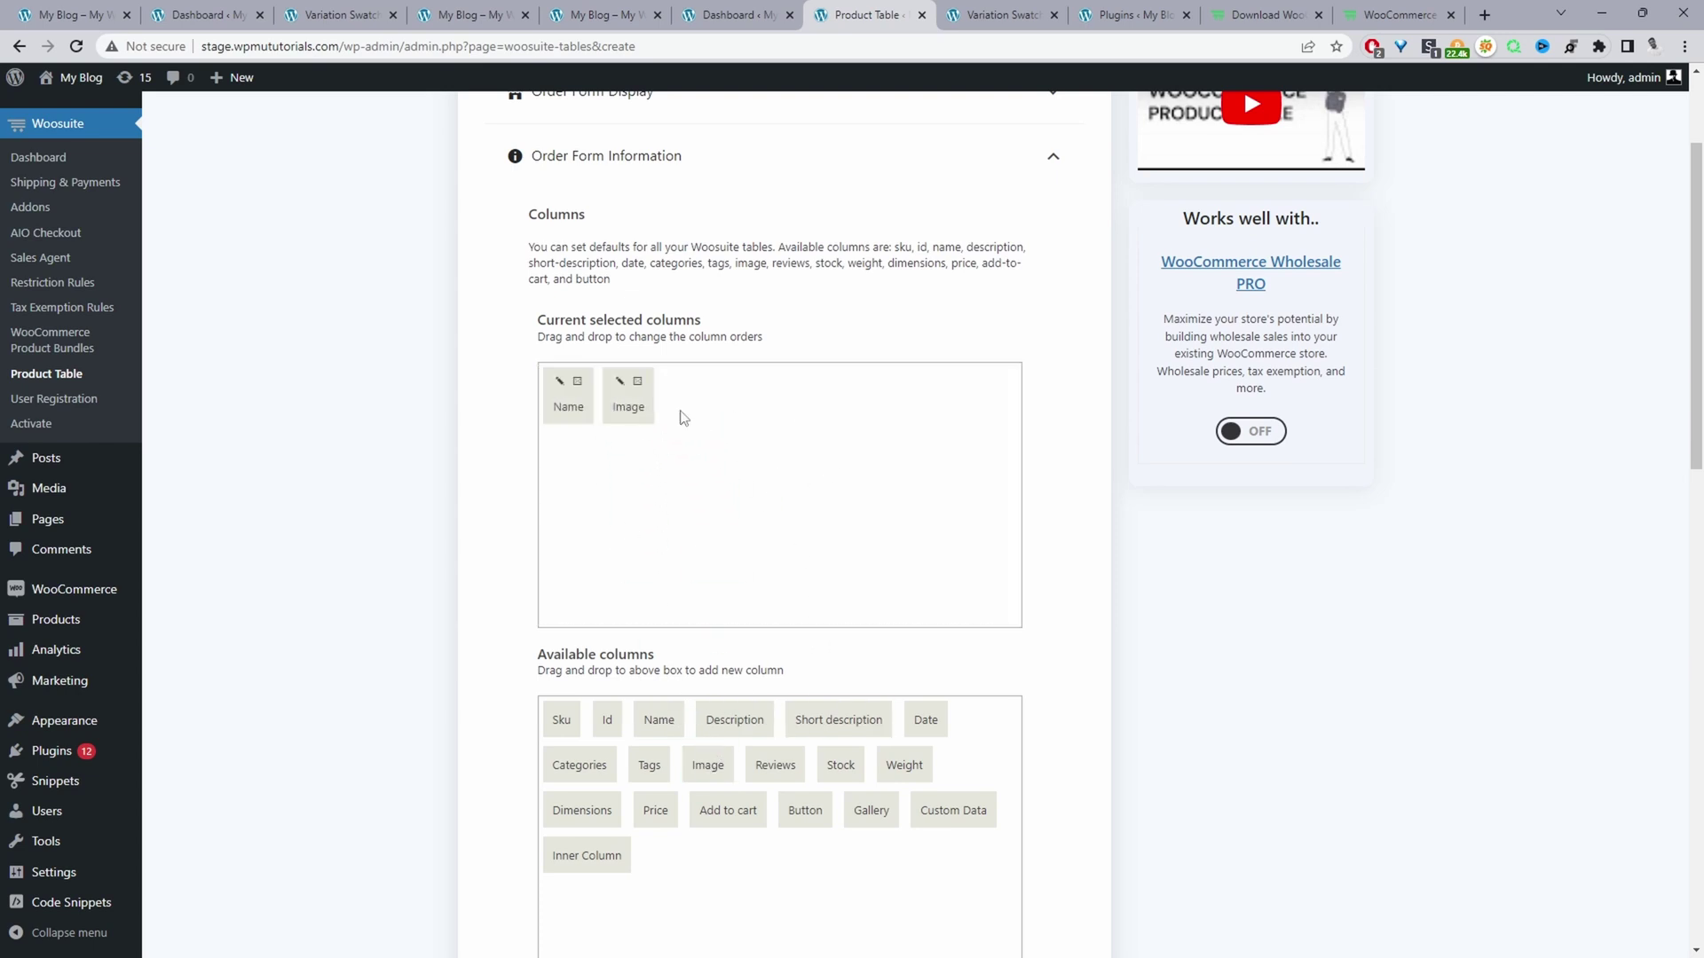
pyautogui.moveTo(593, 766); pyautogui.dragTo(764, 429)
pyautogui.moveTo(654, 807); pyautogui.dragTo(827, 437)
pyautogui.moveTo(728, 810); pyautogui.dragTo(880, 441)
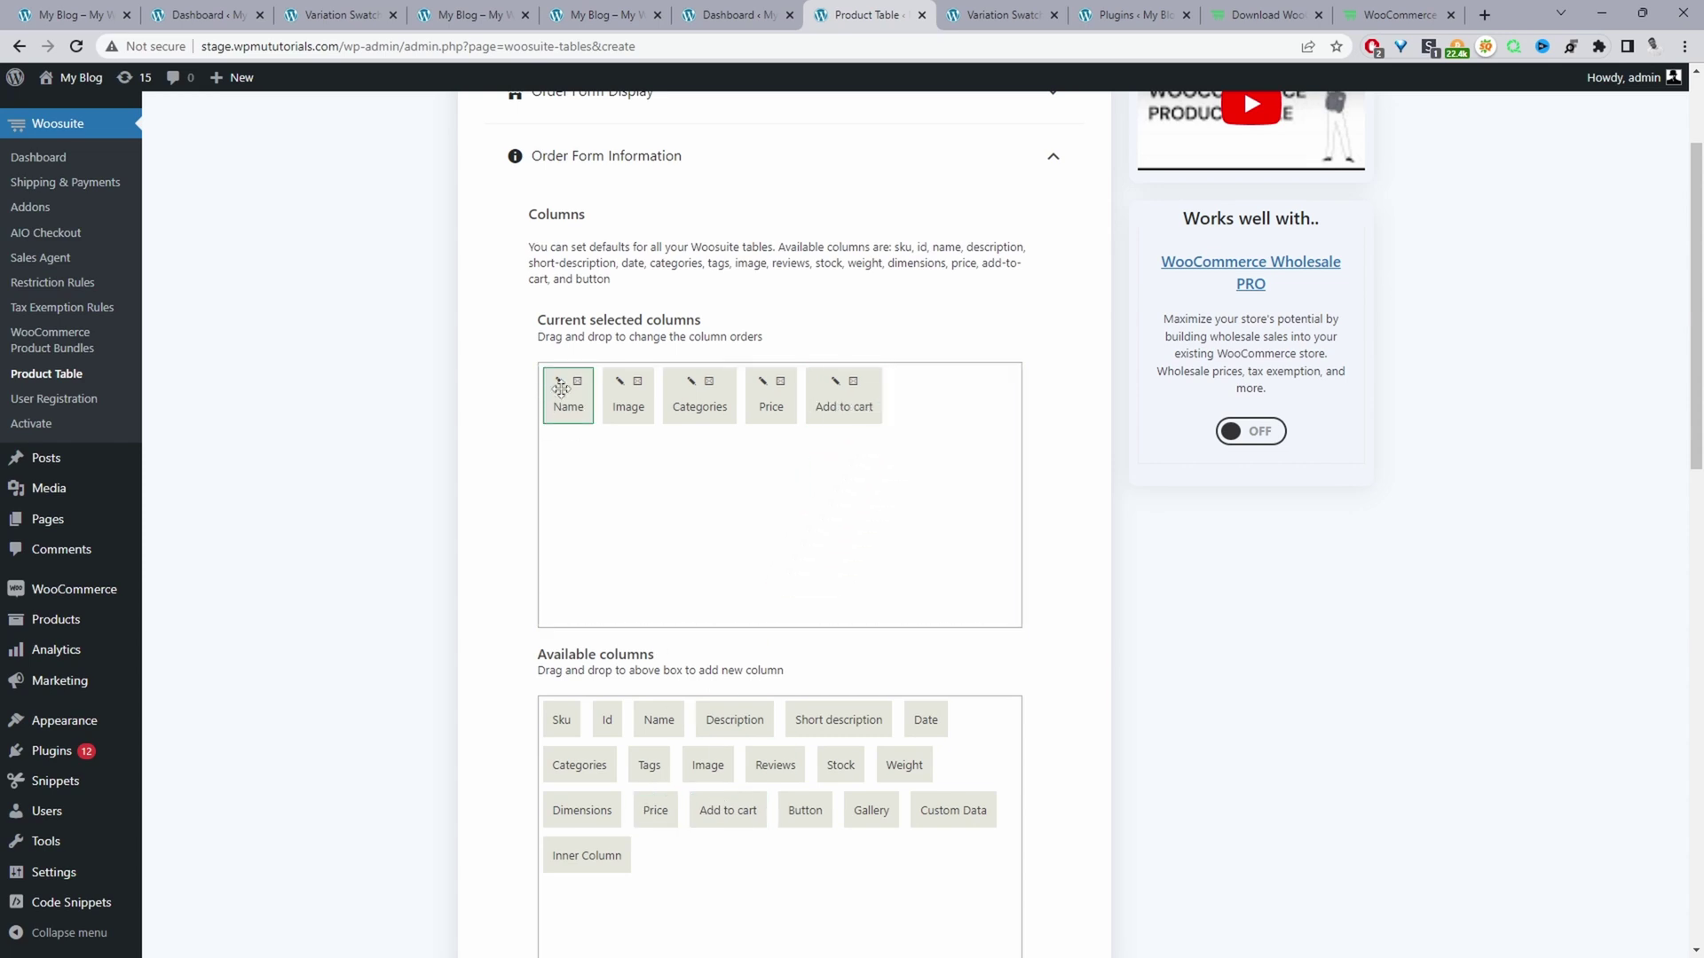
# - Relabel the Name column as 'Product'
pyautogui.click(560, 381)
pyautogui.doubleClick(870, 468)
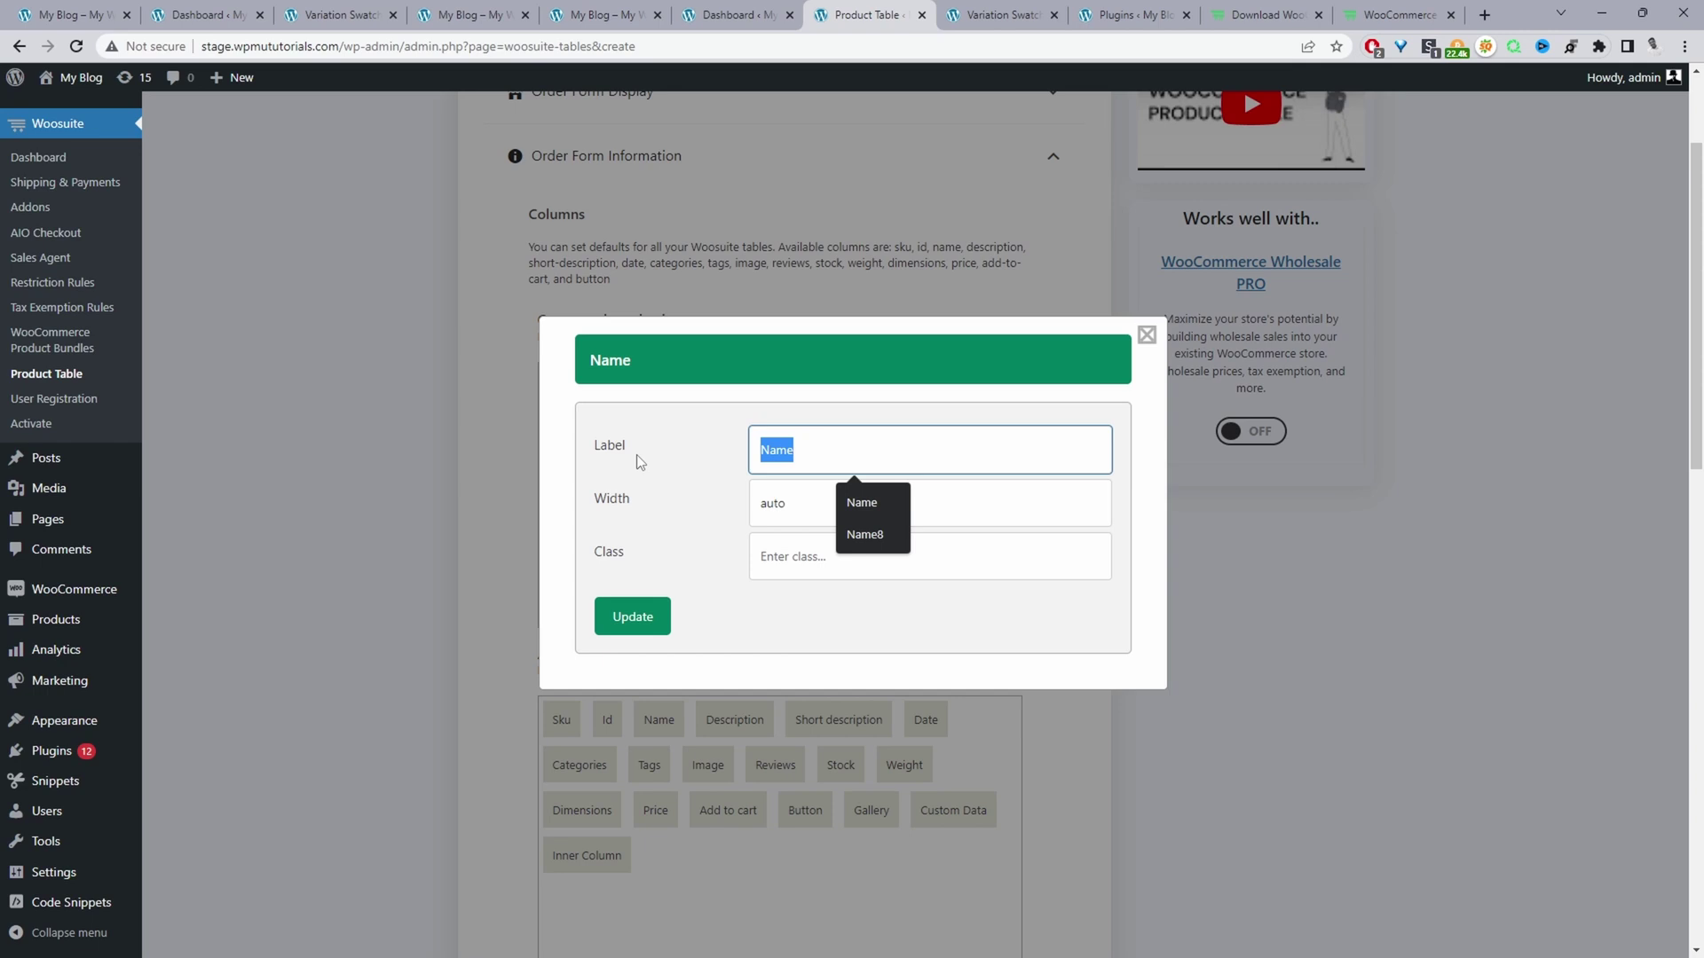
pyautogui.write('Product')
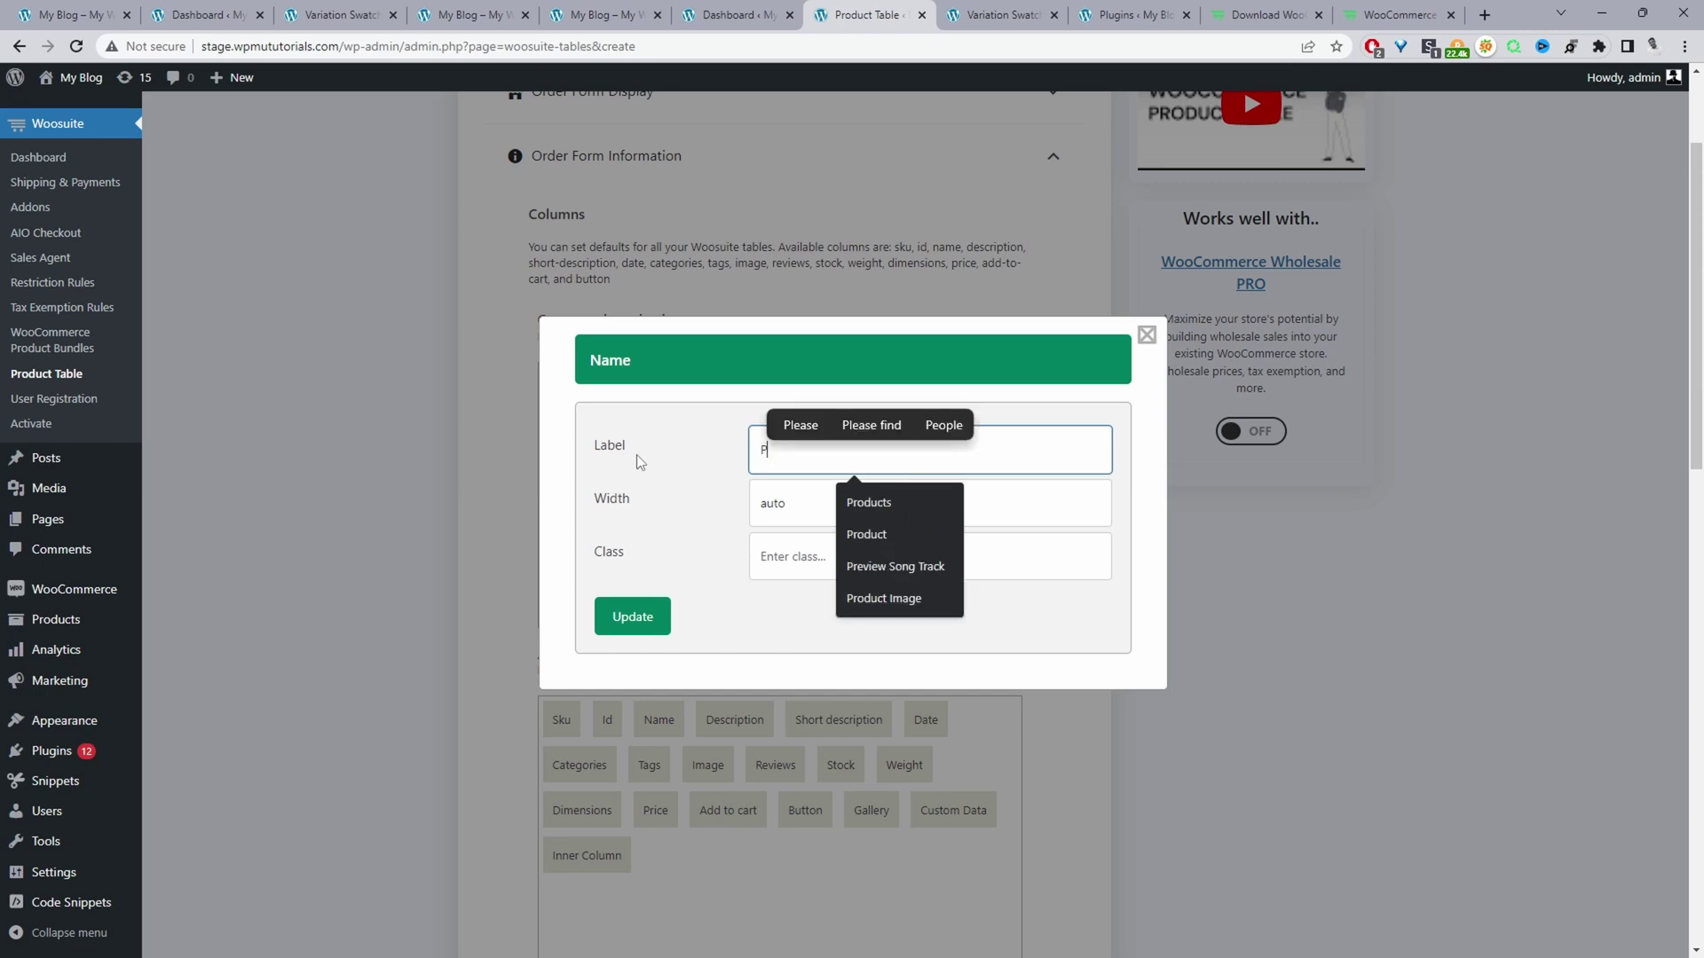
pyautogui.click(650, 616)
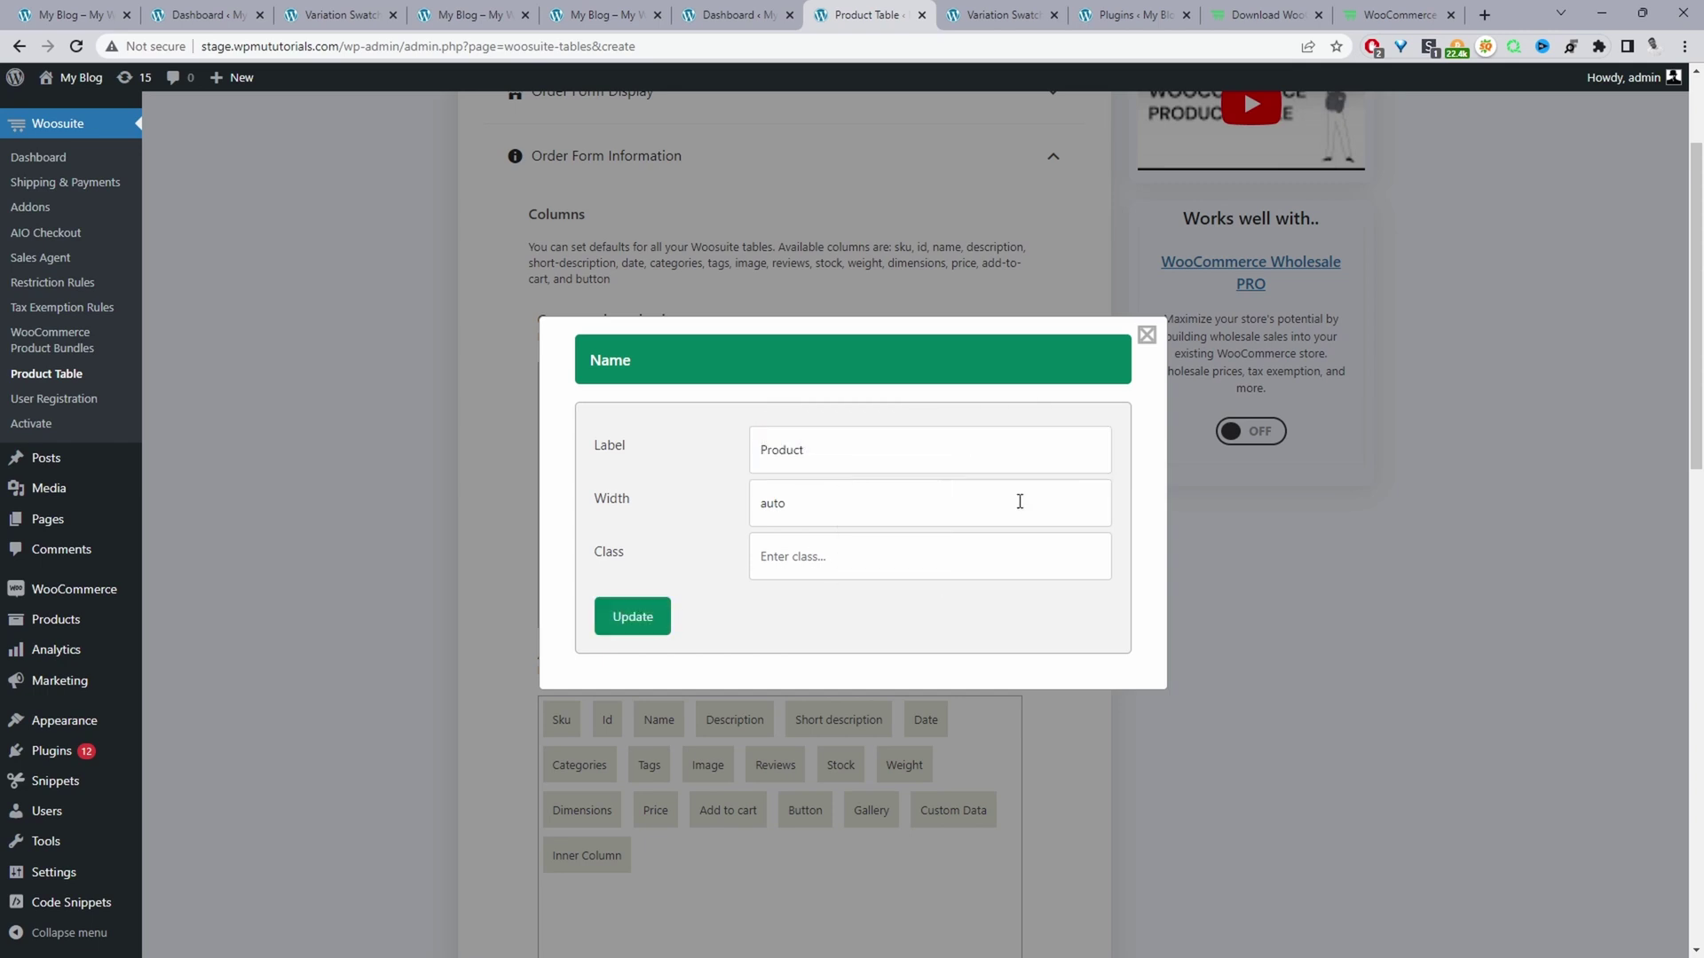
pyautogui.click(1147, 336)
# - Set image size to 100x100 and enable the image lightbox
pyautogui.scroll(-7, 1098, 578)
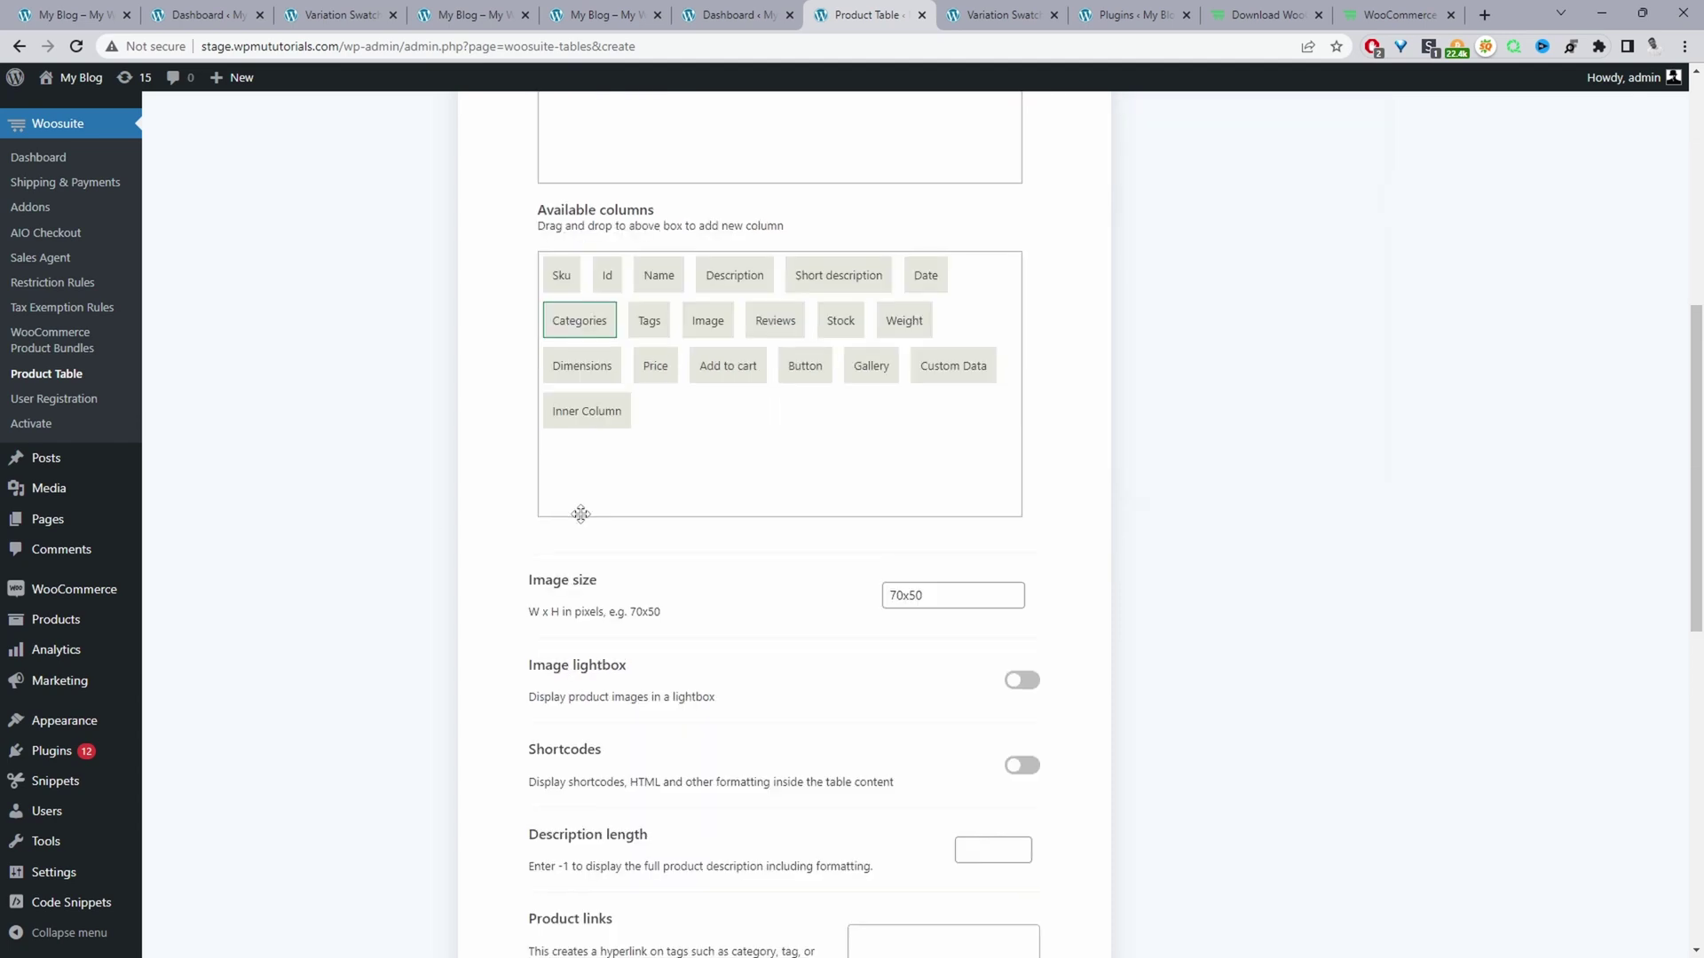
pyautogui.moveTo(903, 423); pyautogui.dragTo(892, 420)
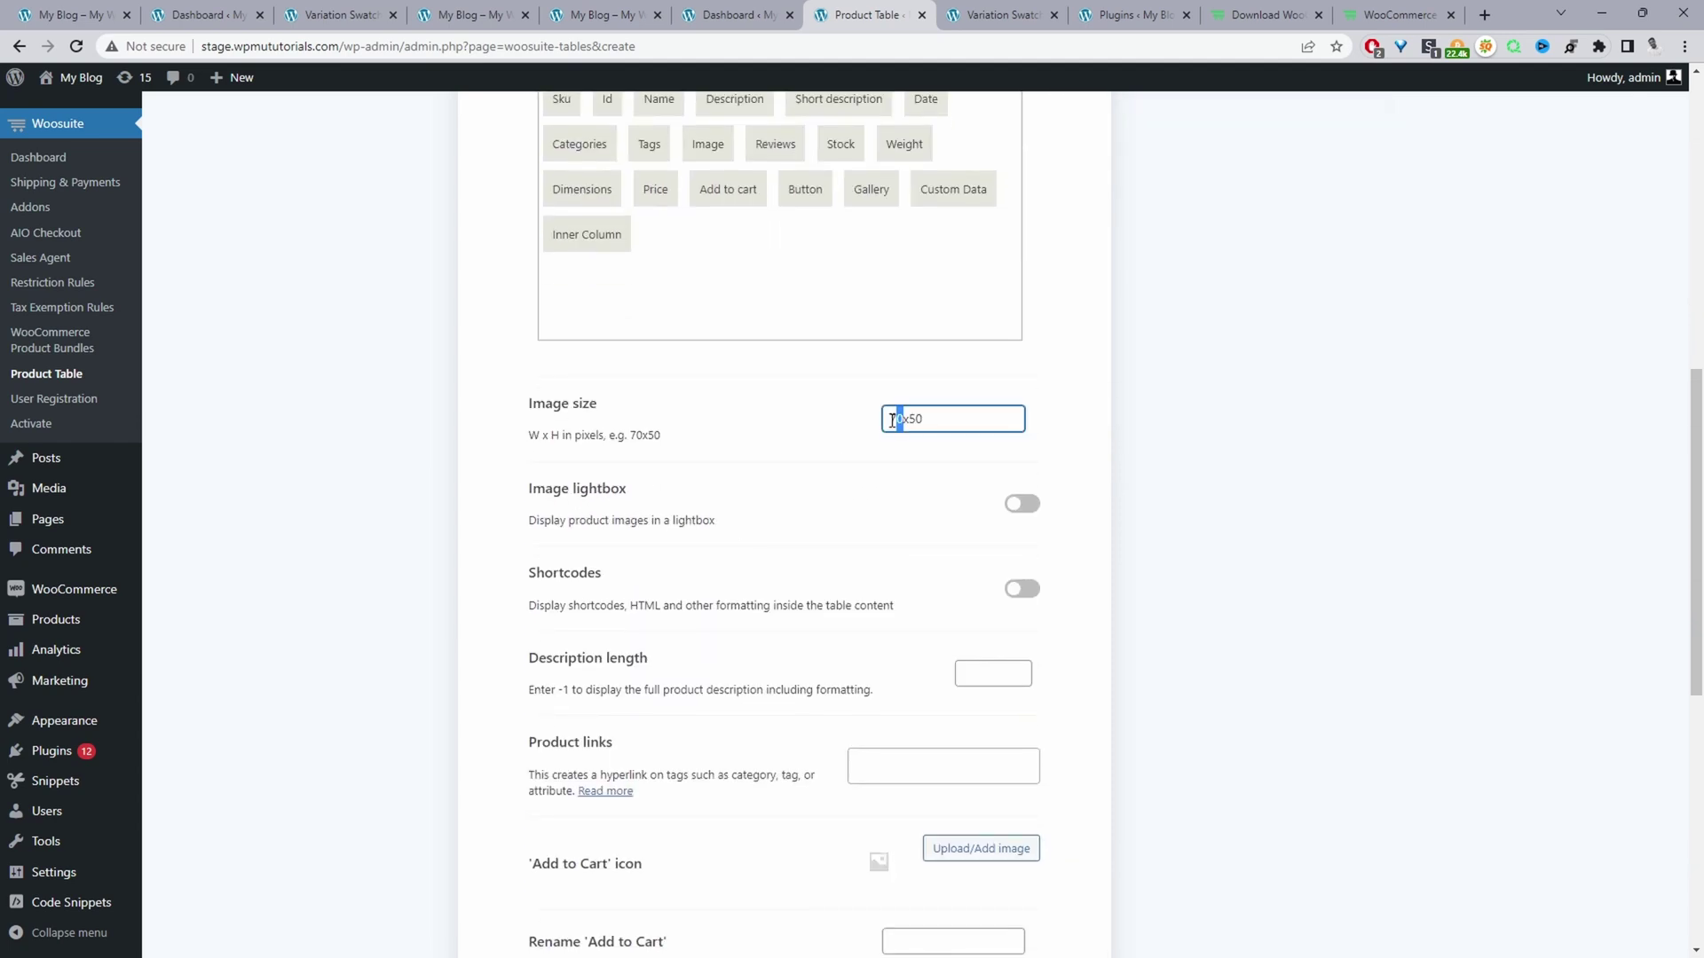
pyautogui.write('10')
pyautogui.moveTo(938, 423); pyautogui.dragTo(915, 410)
pyautogui.write('100')
pyautogui.click(1024, 504)
pyautogui.scroll(-4, 627, 559)
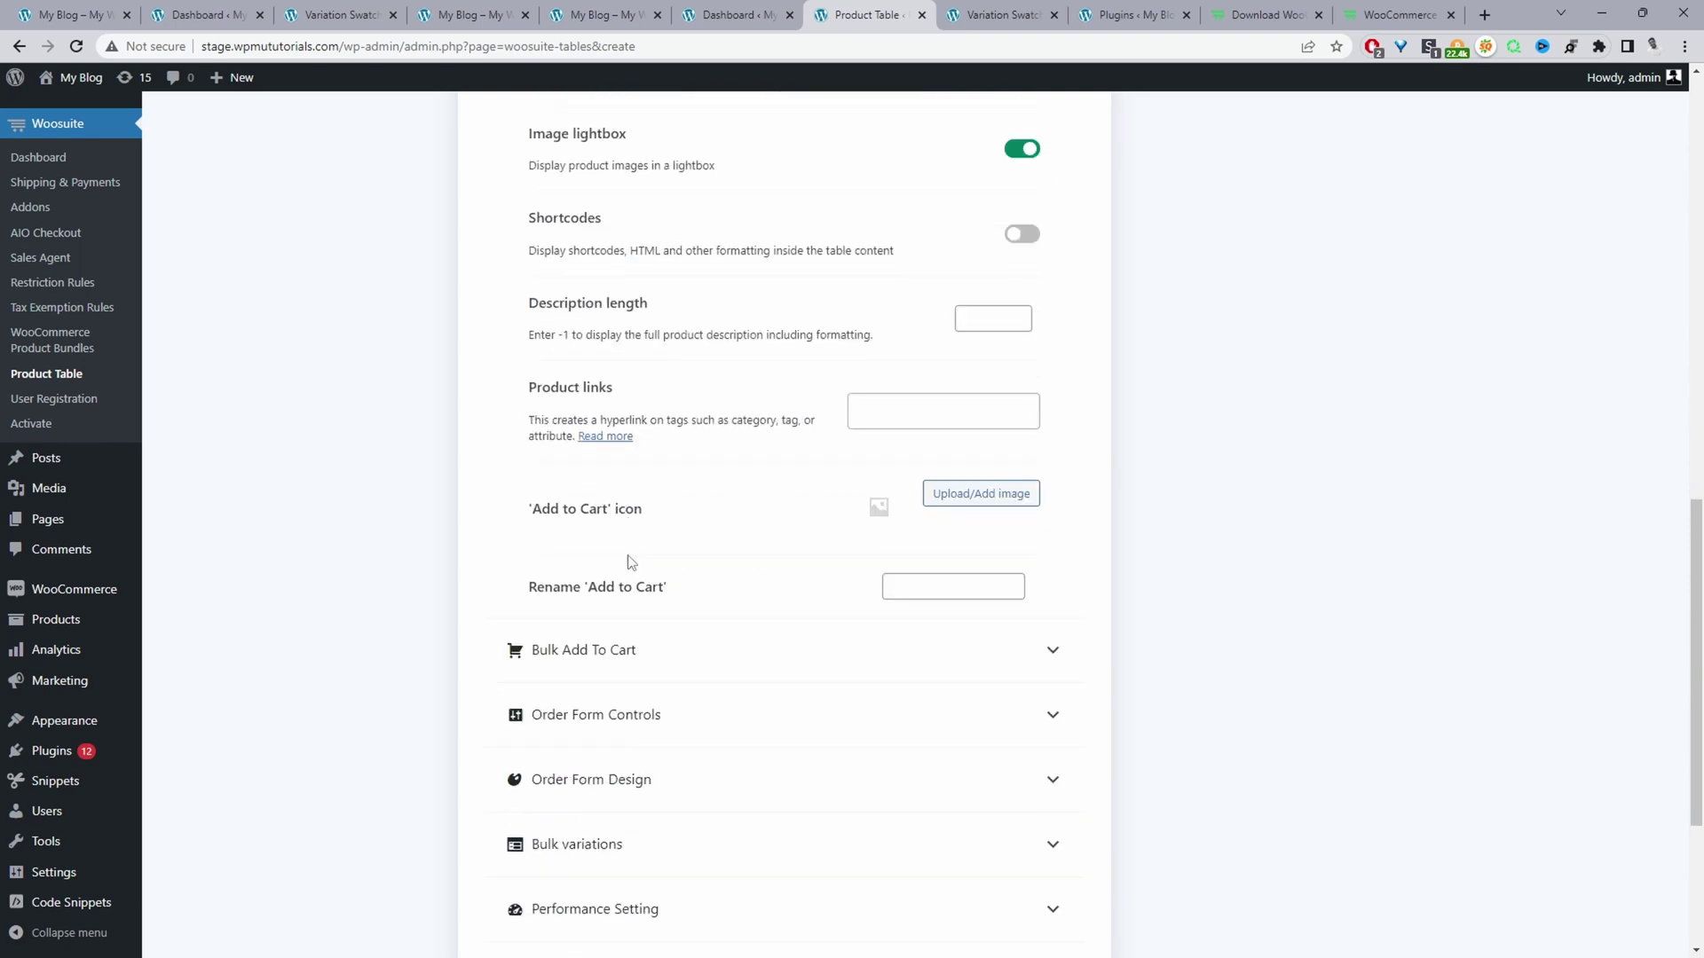
pyautogui.scroll(-2, 585, 555)
# - Under Bulk Add To Cart, choose Button and checkbox with AJAX and quantity selectors on
pyautogui.click(551, 462)
pyautogui.scroll(-4, 686, 429)
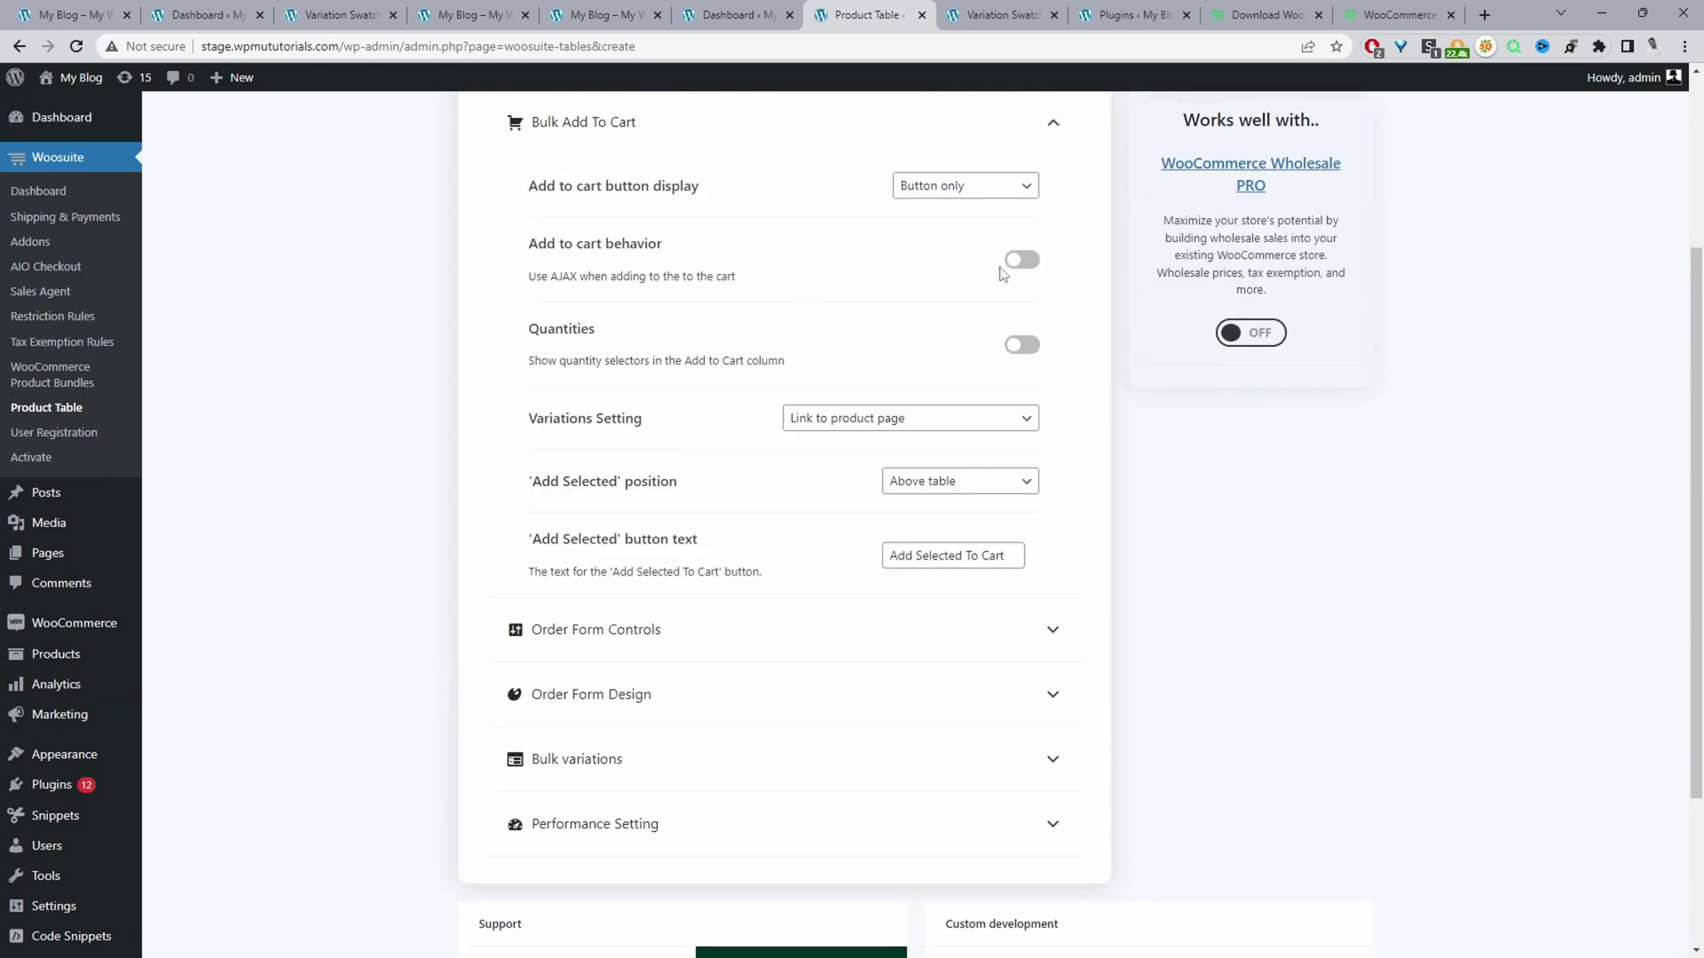
pyautogui.click(975, 188)
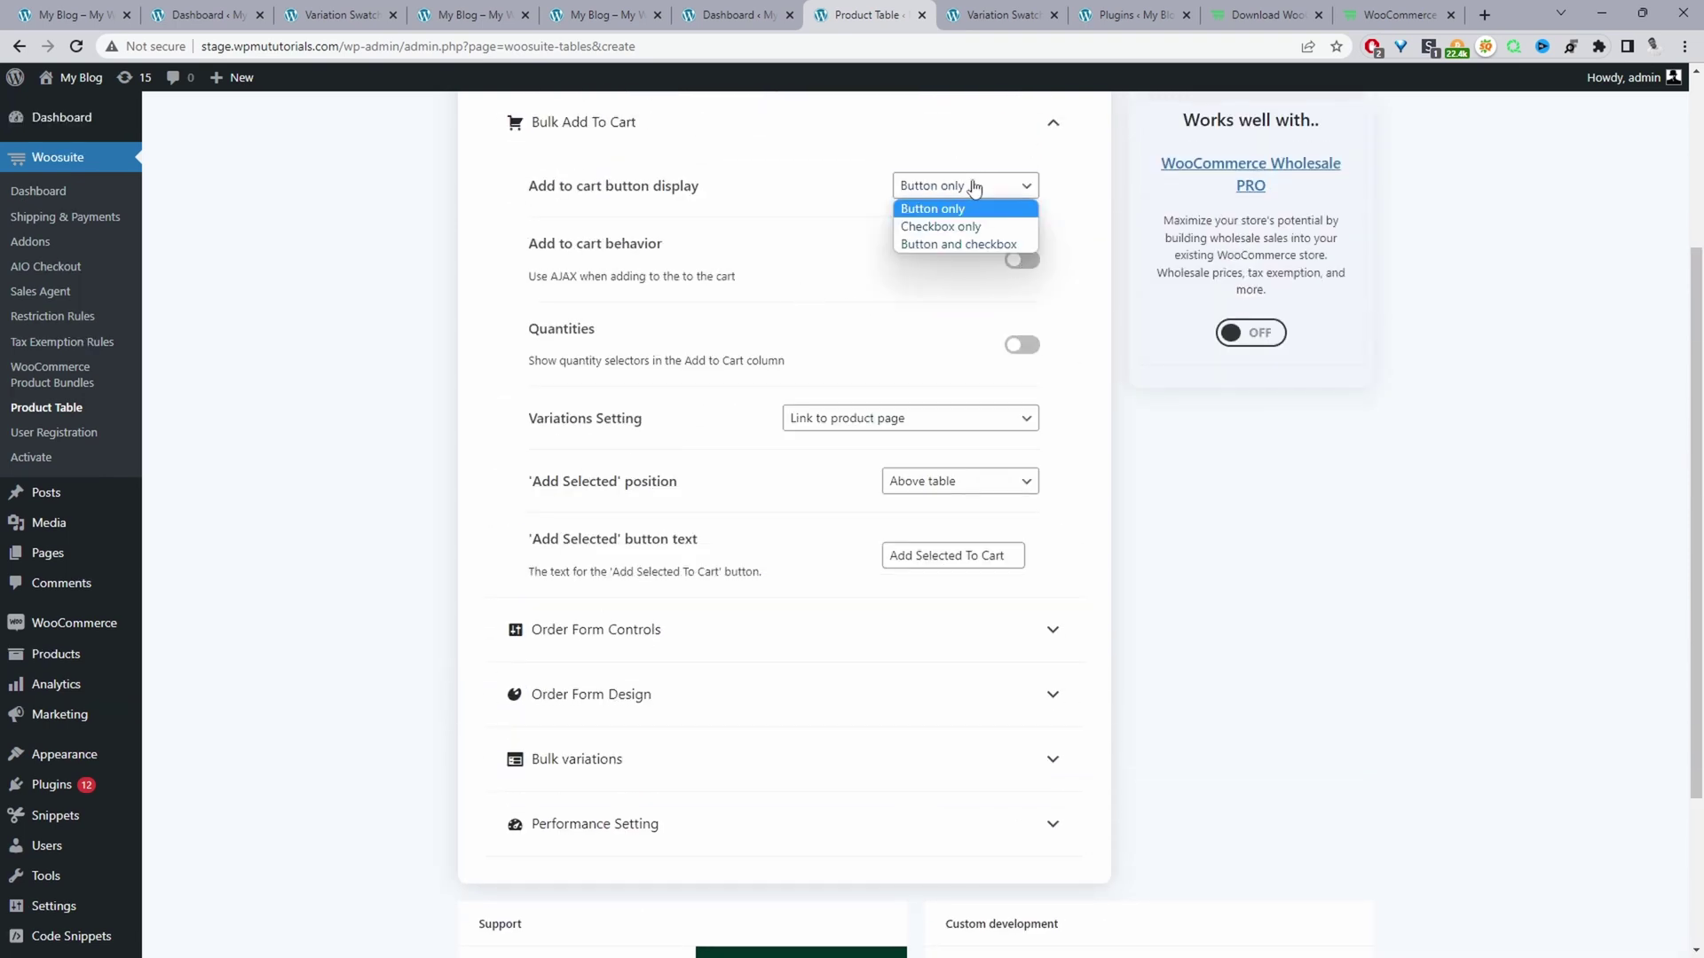
pyautogui.click(929, 245)
pyautogui.click(1022, 259)
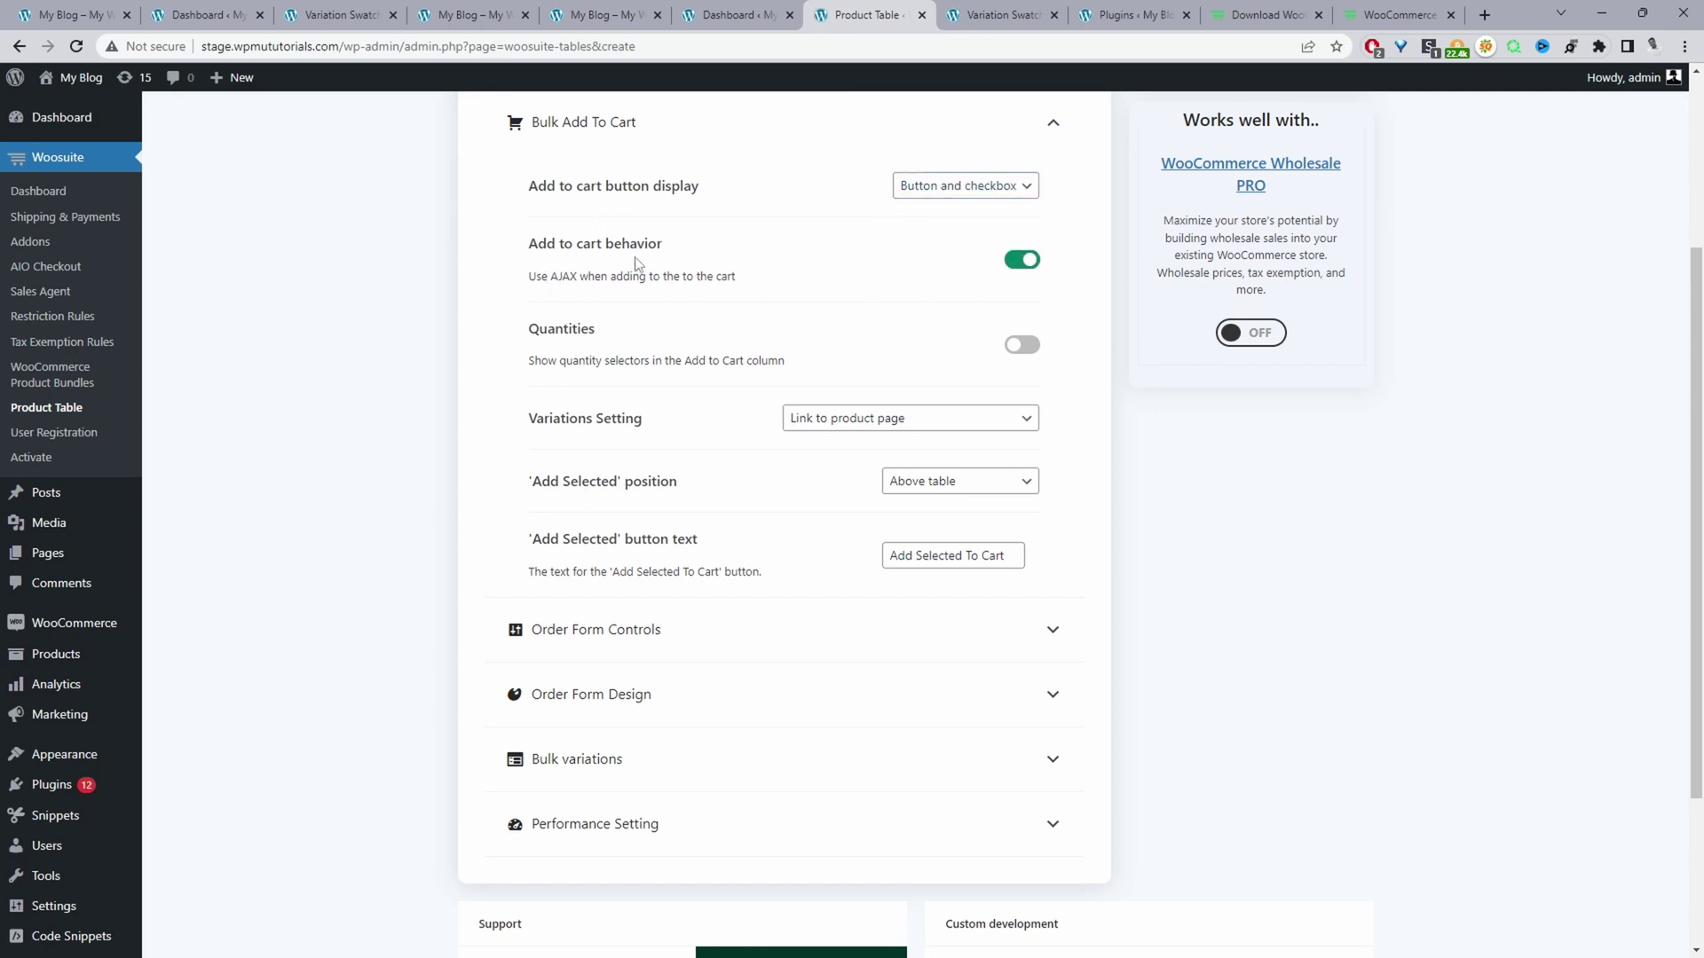
pyautogui.click(1017, 347)
# - Show variations as dropdown lists and place Add Selected above and below the table
pyautogui.click(910, 419)
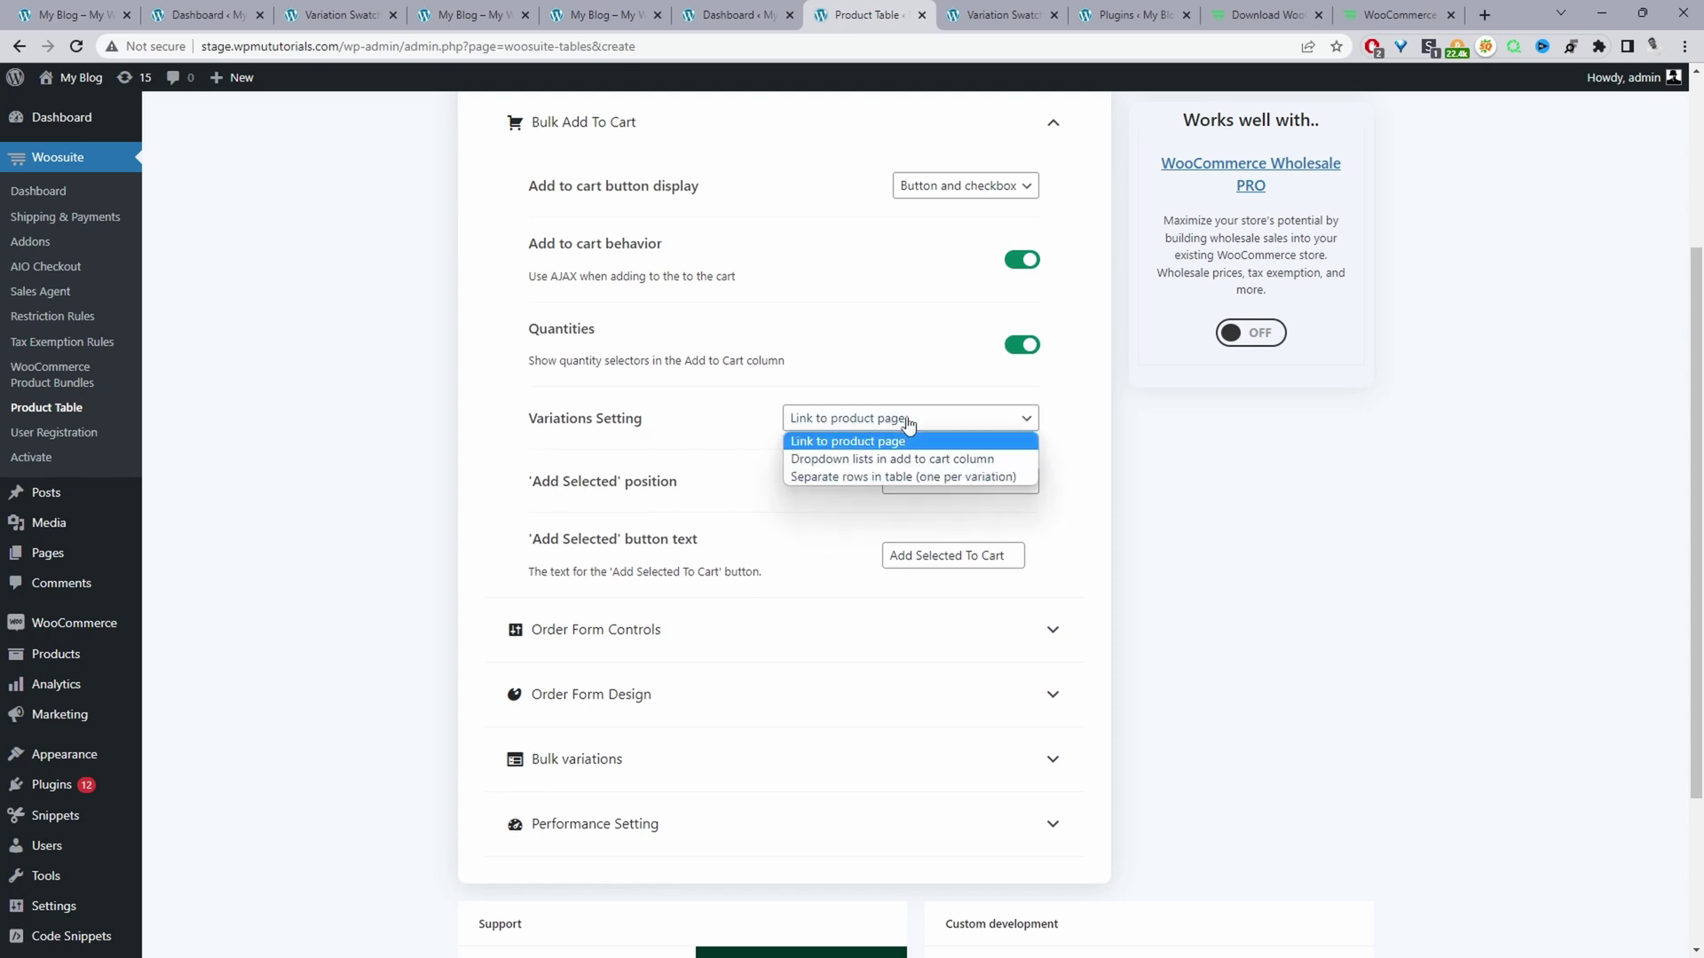
pyautogui.click(876, 457)
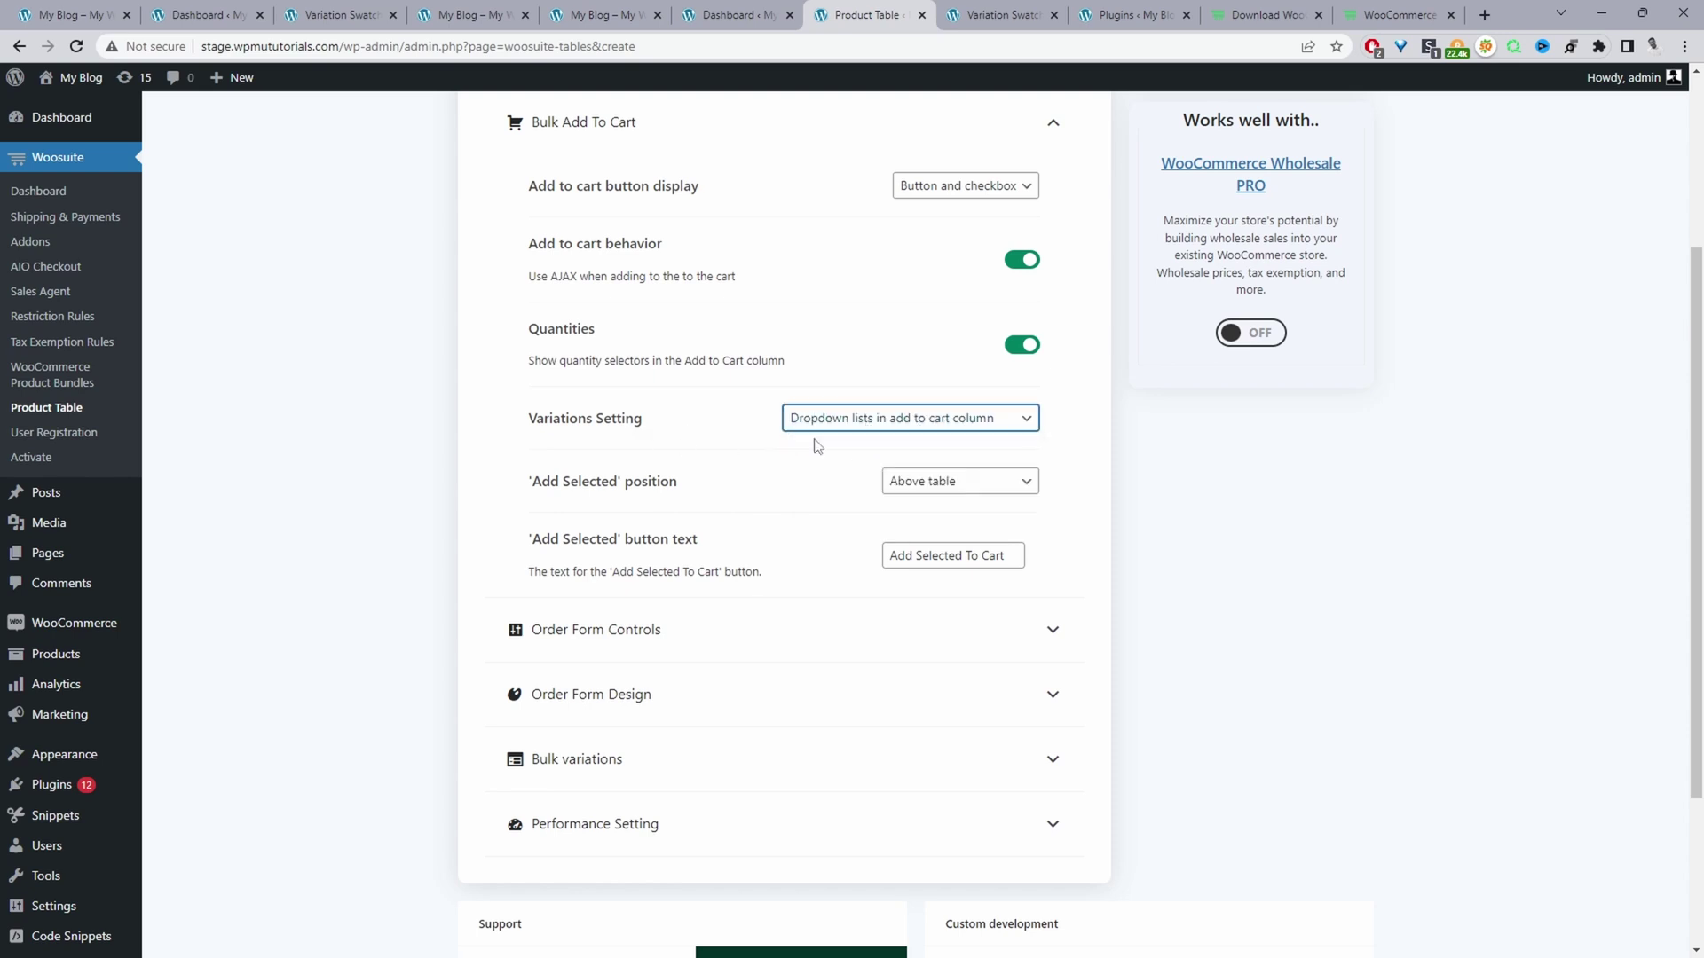
pyautogui.scroll(-3, 888, 320)
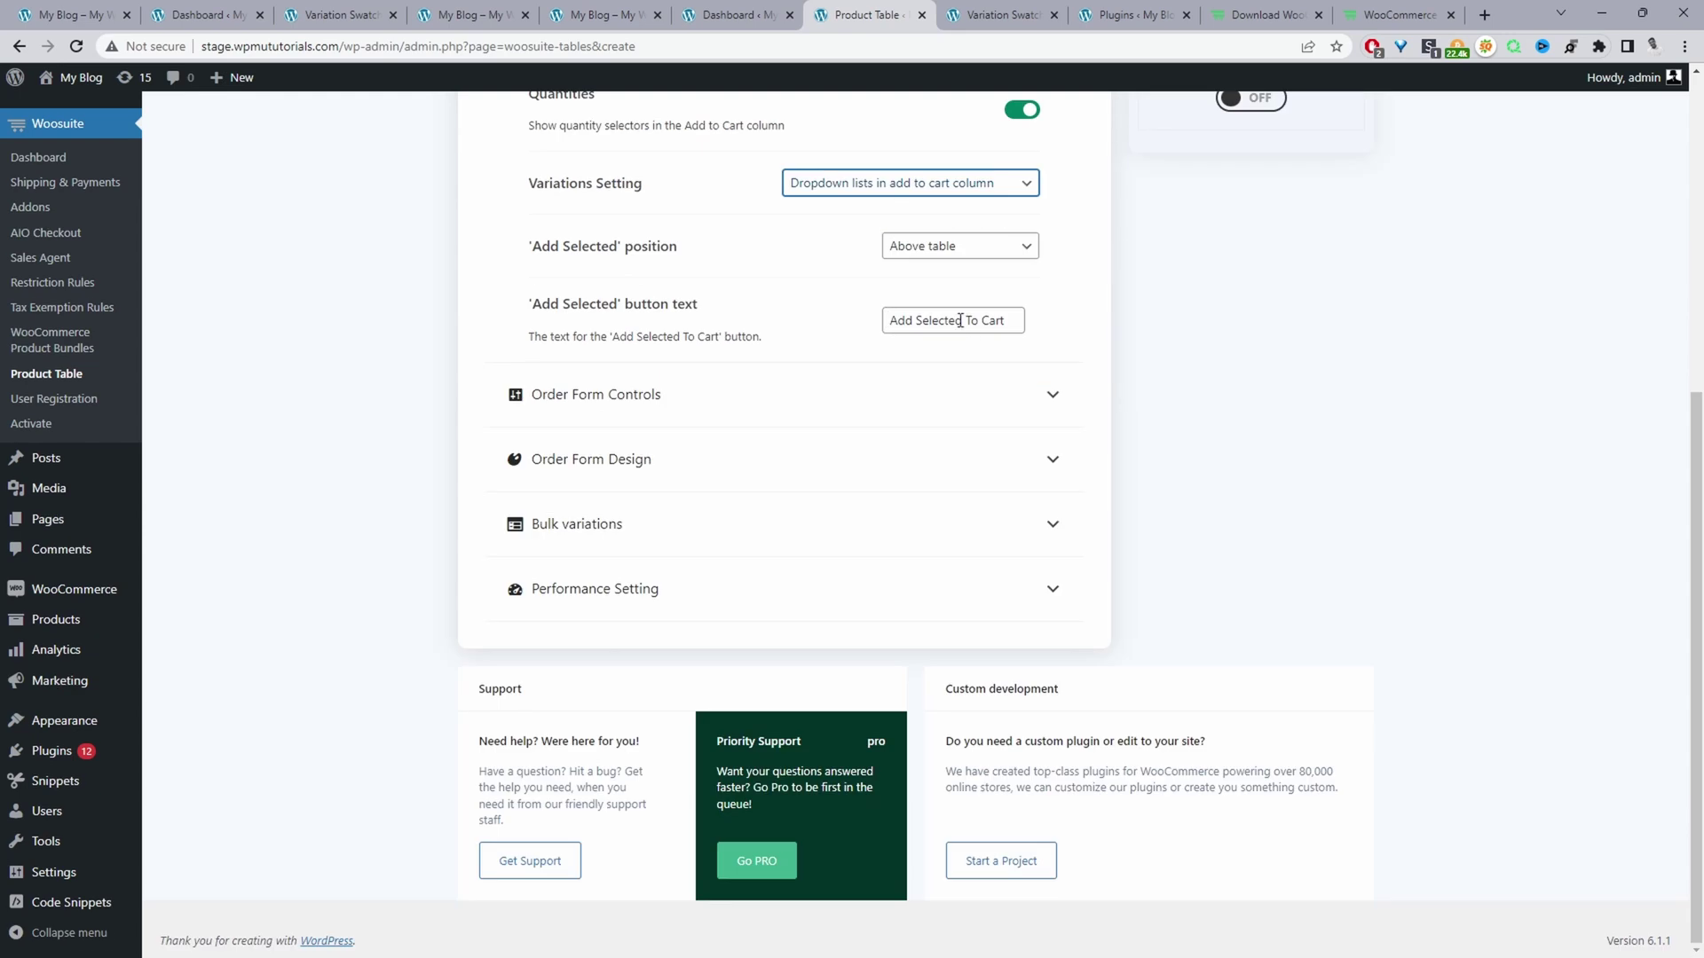
pyautogui.click(979, 255)
pyautogui.click(954, 305)
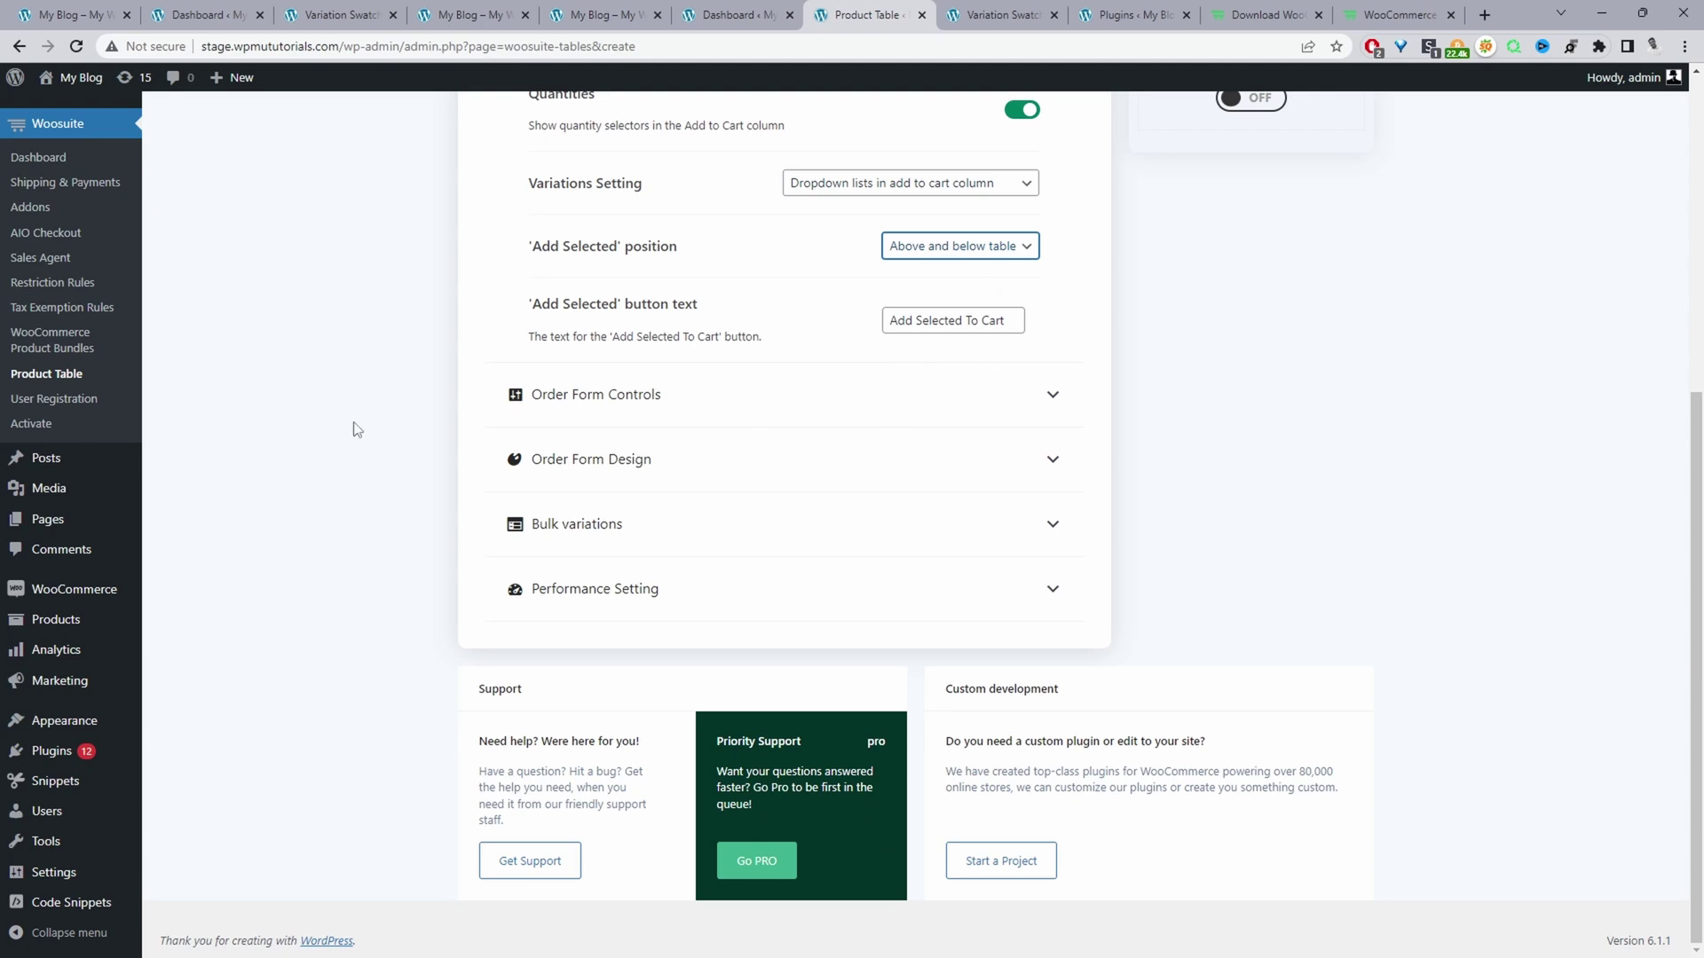
pyautogui.moveTo(985, 321); pyautogui.dragTo(662, 294)
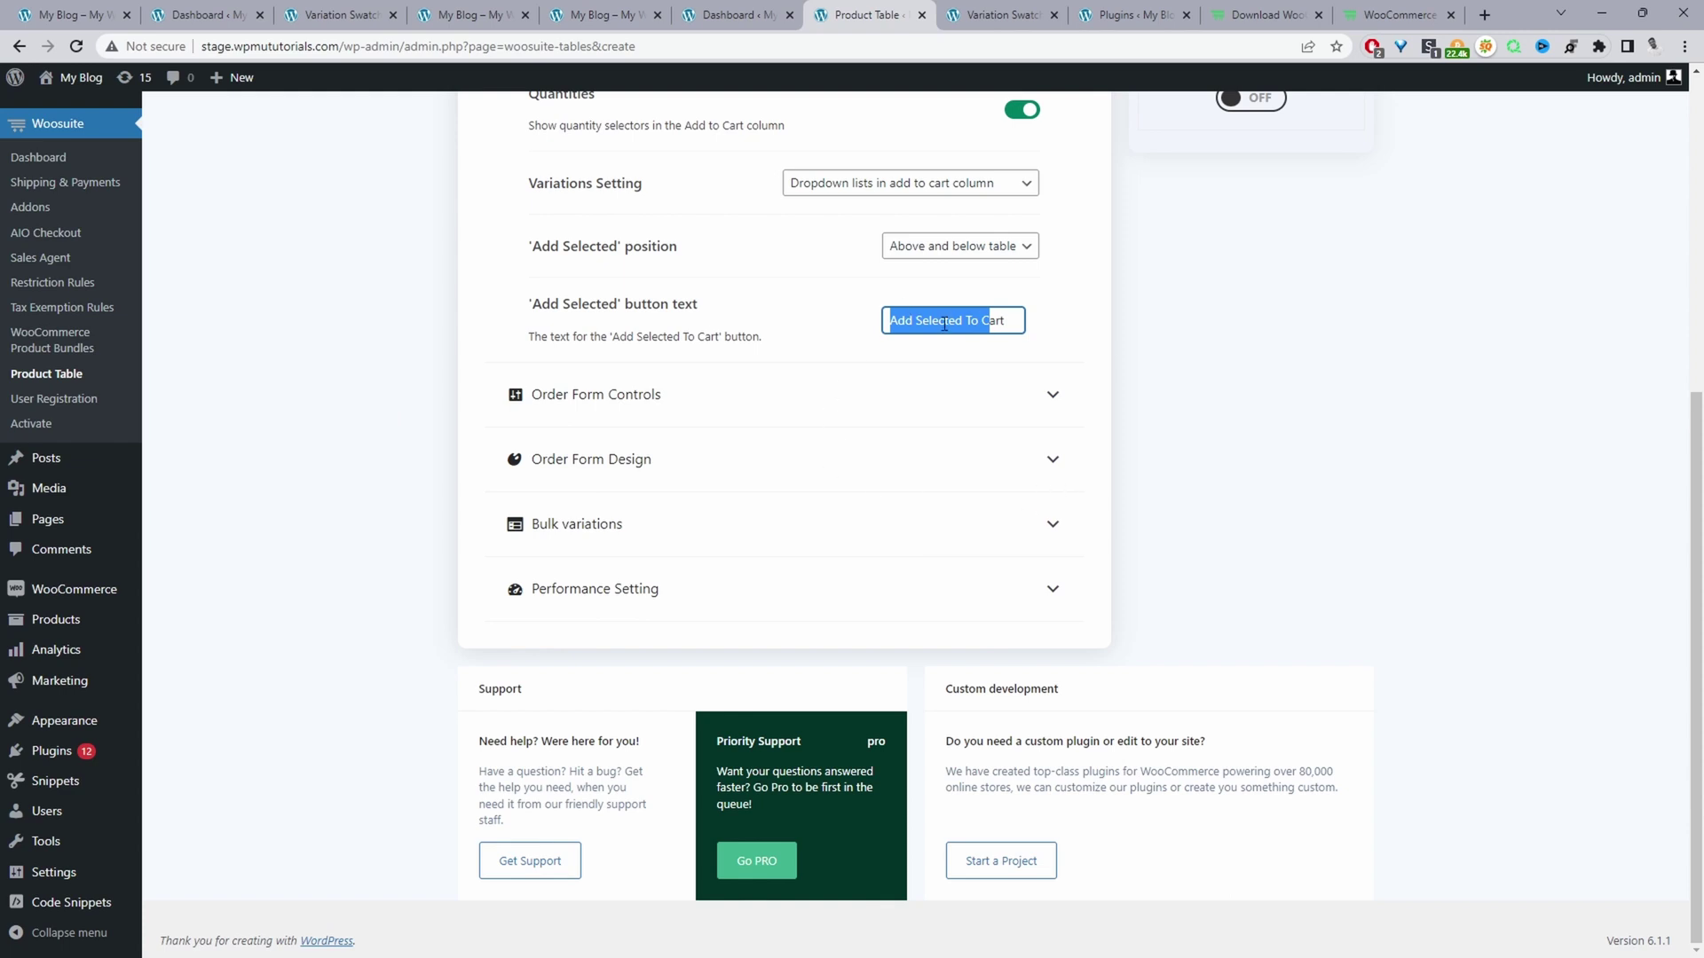
pyautogui.click(568, 394)
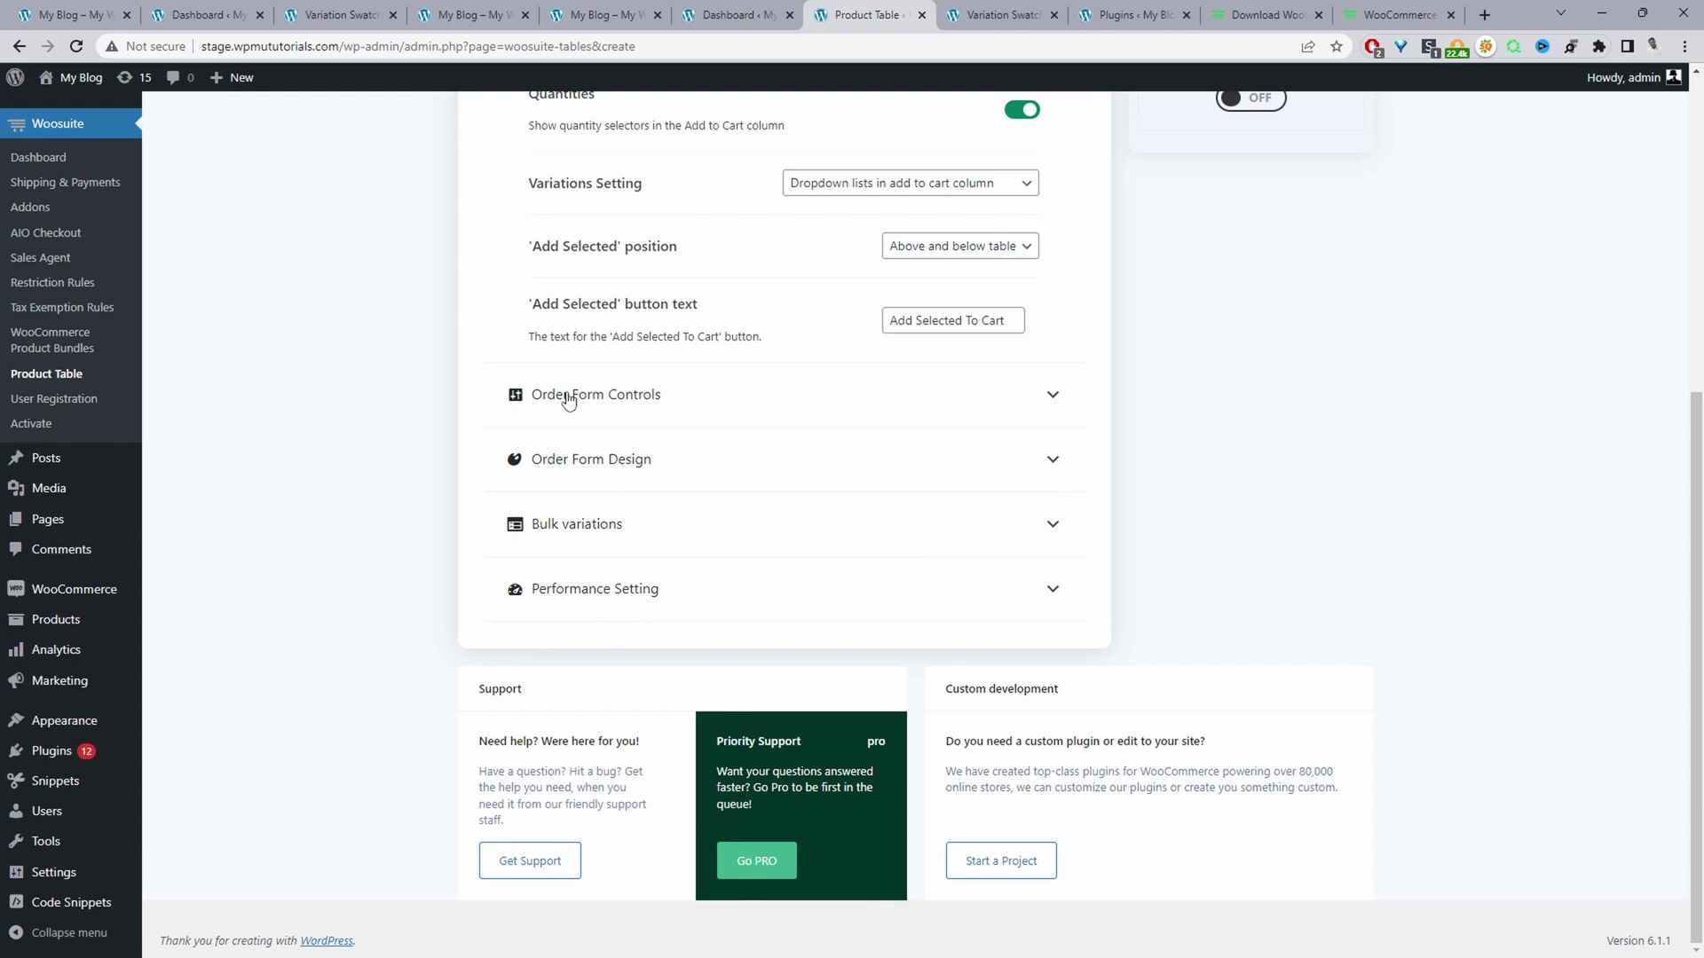
pyautogui.scroll(-1, 737, 488)
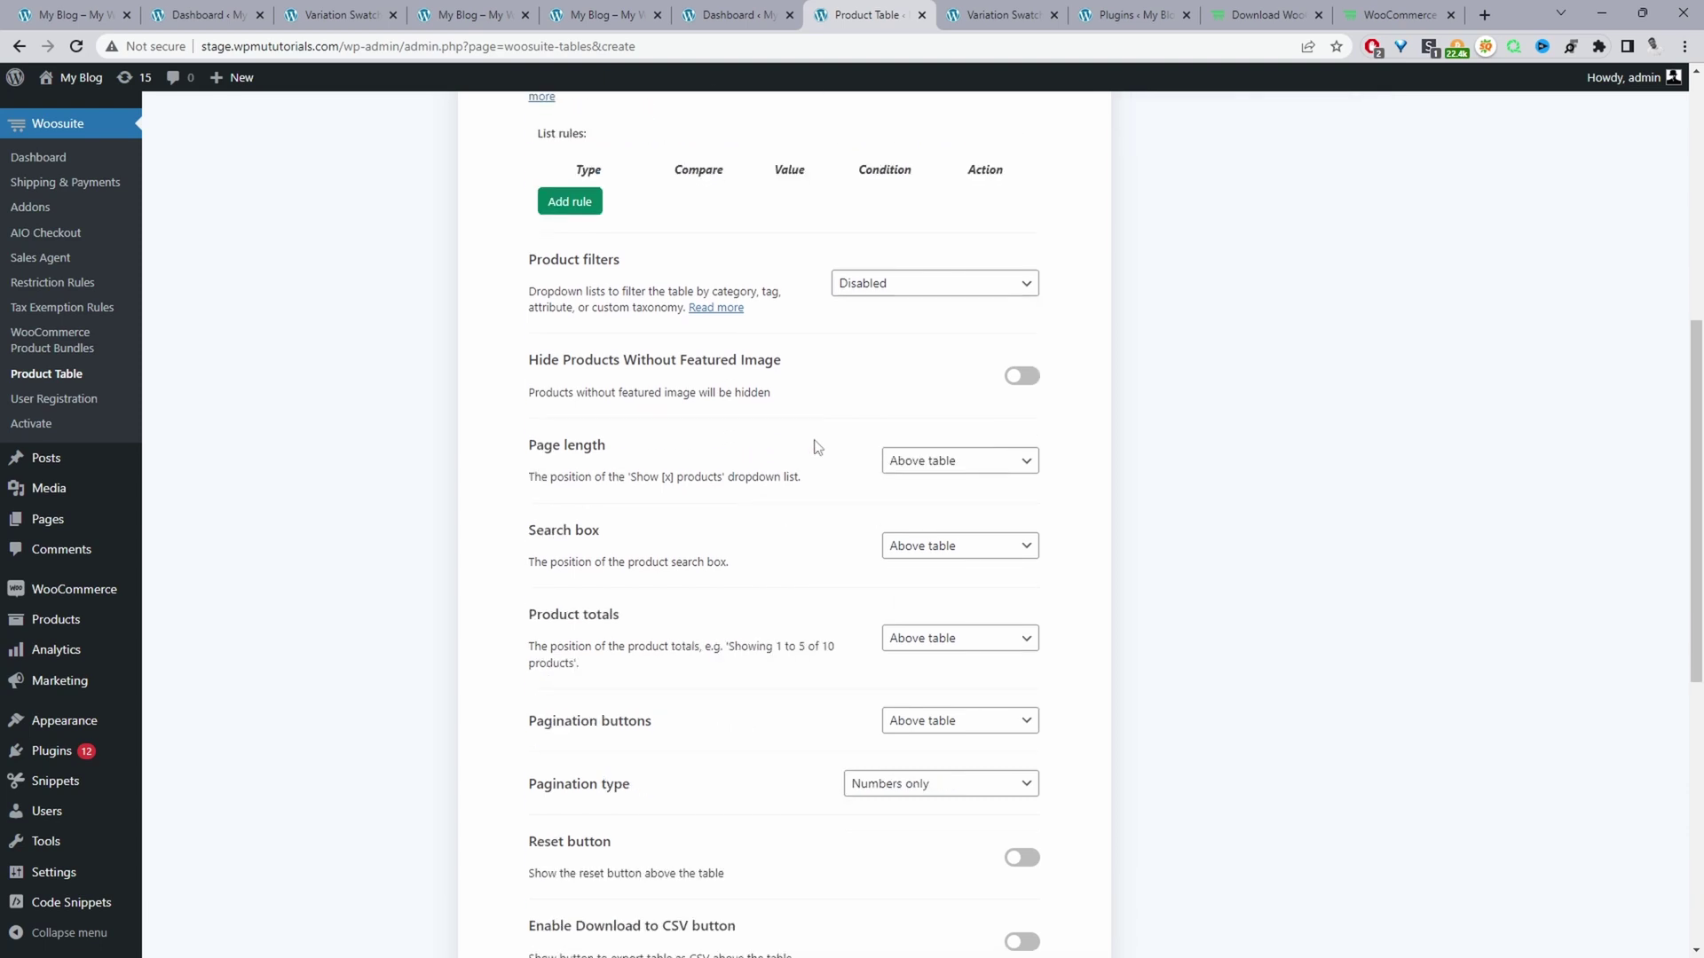
pyautogui.click(875, 284)
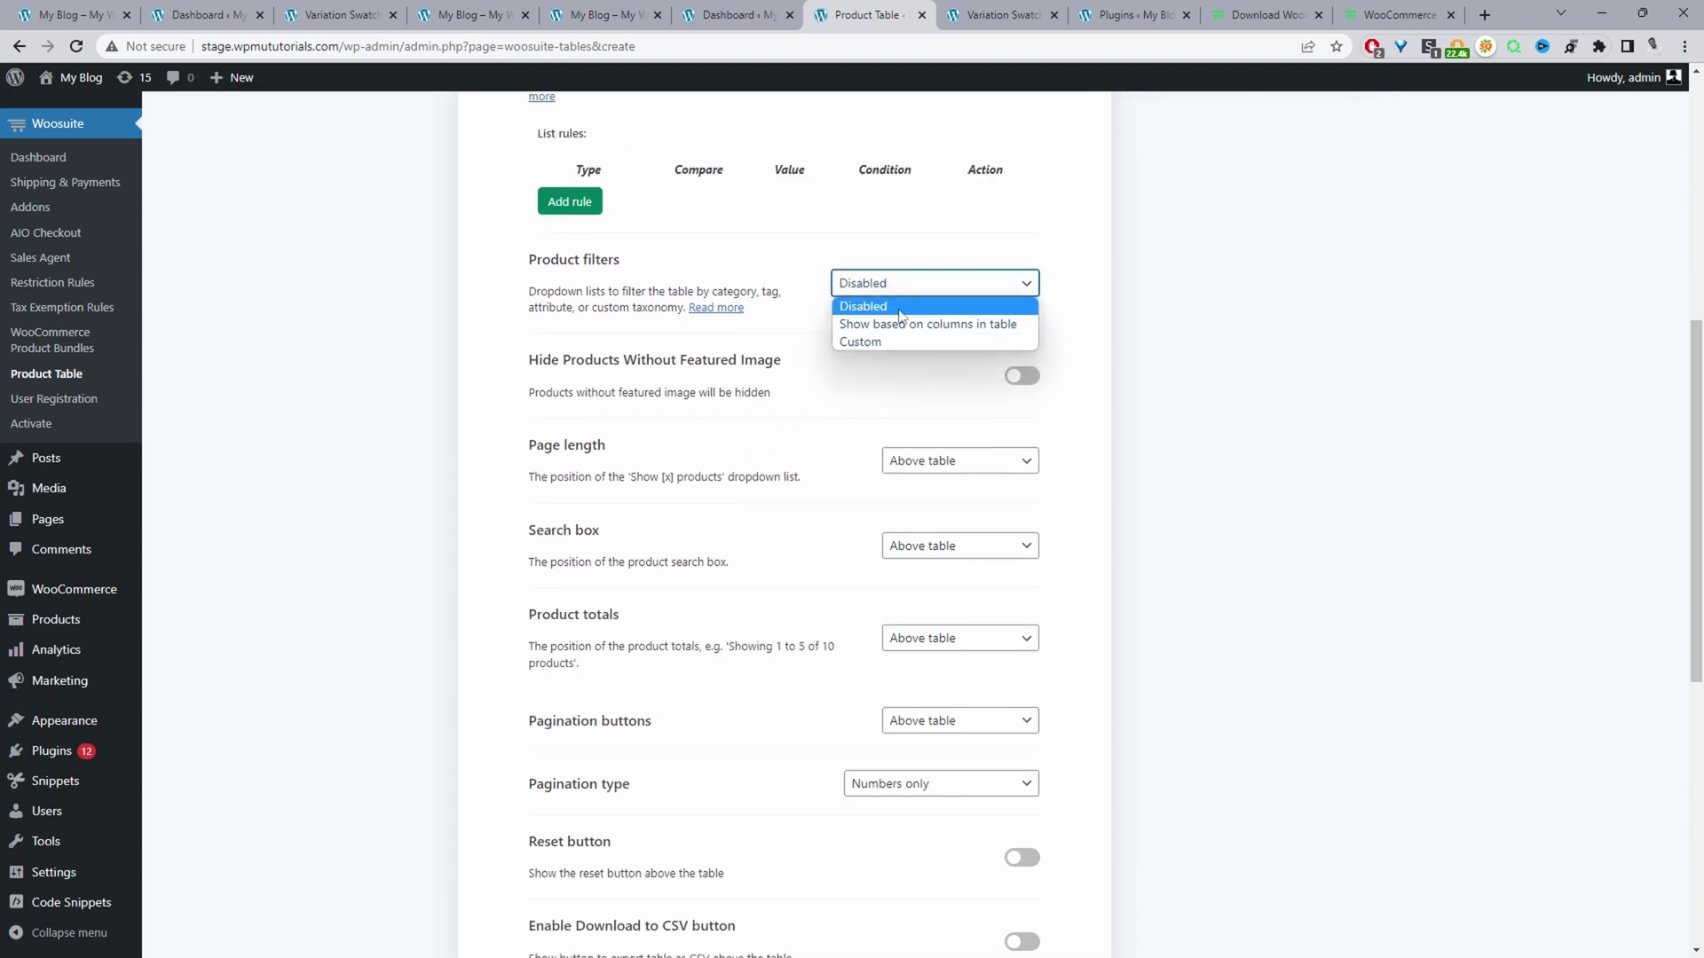
pyautogui.click(888, 326)
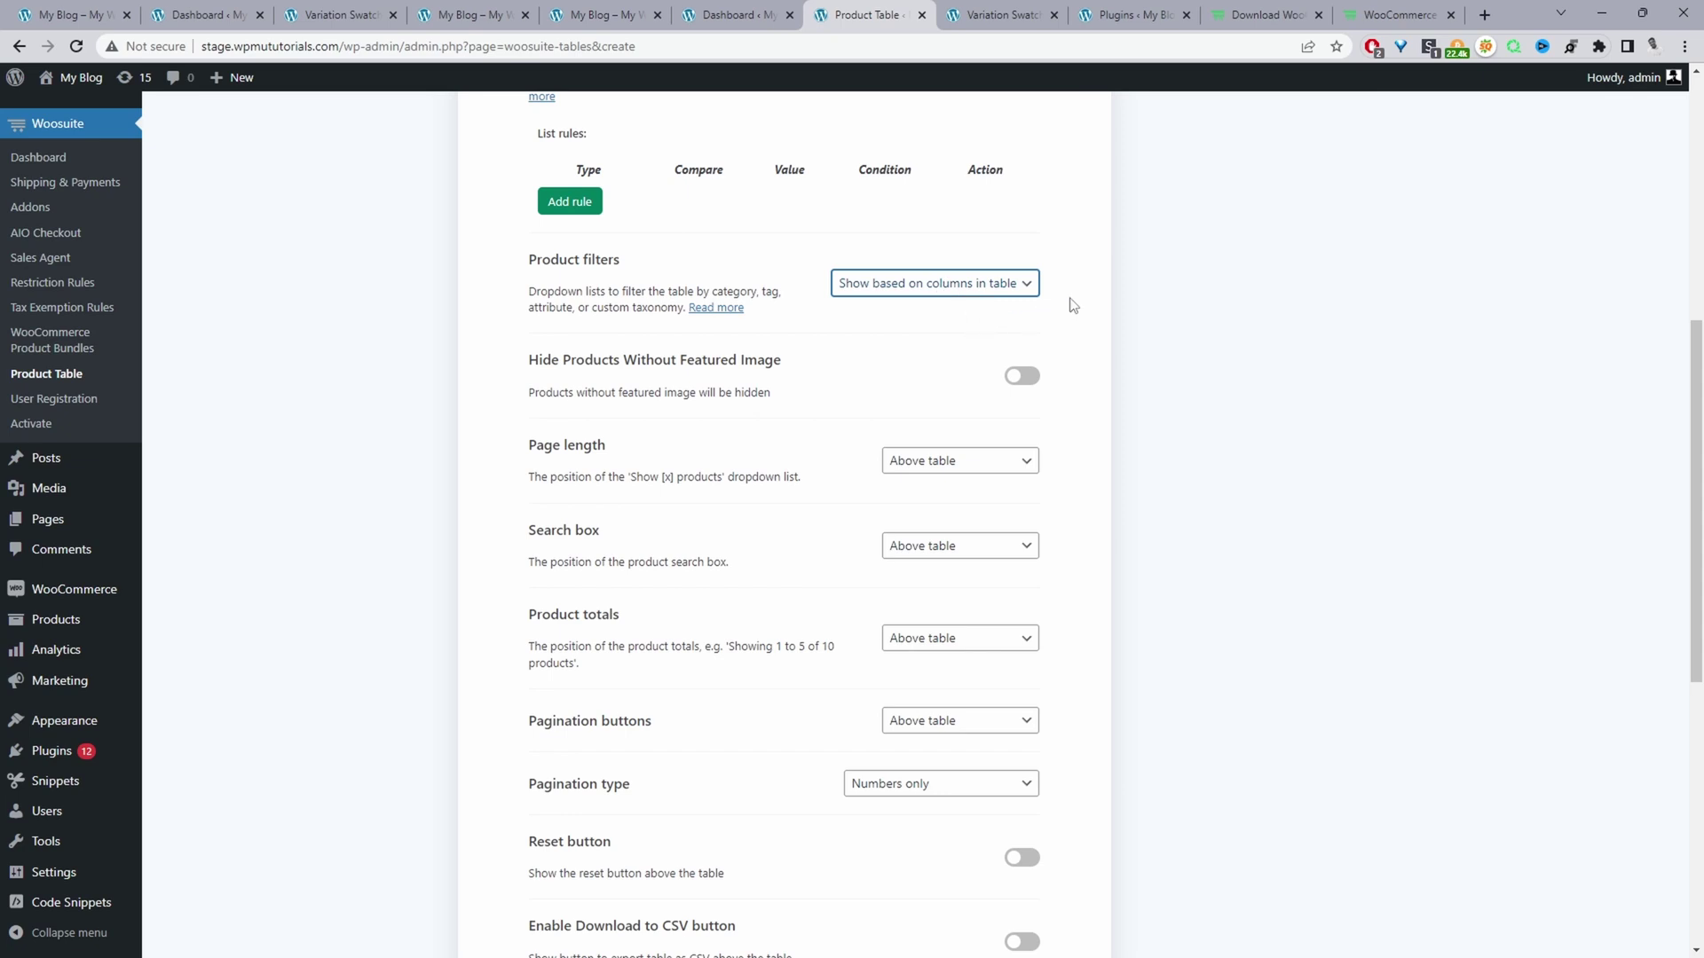
pyautogui.scroll(7, 887, 301)
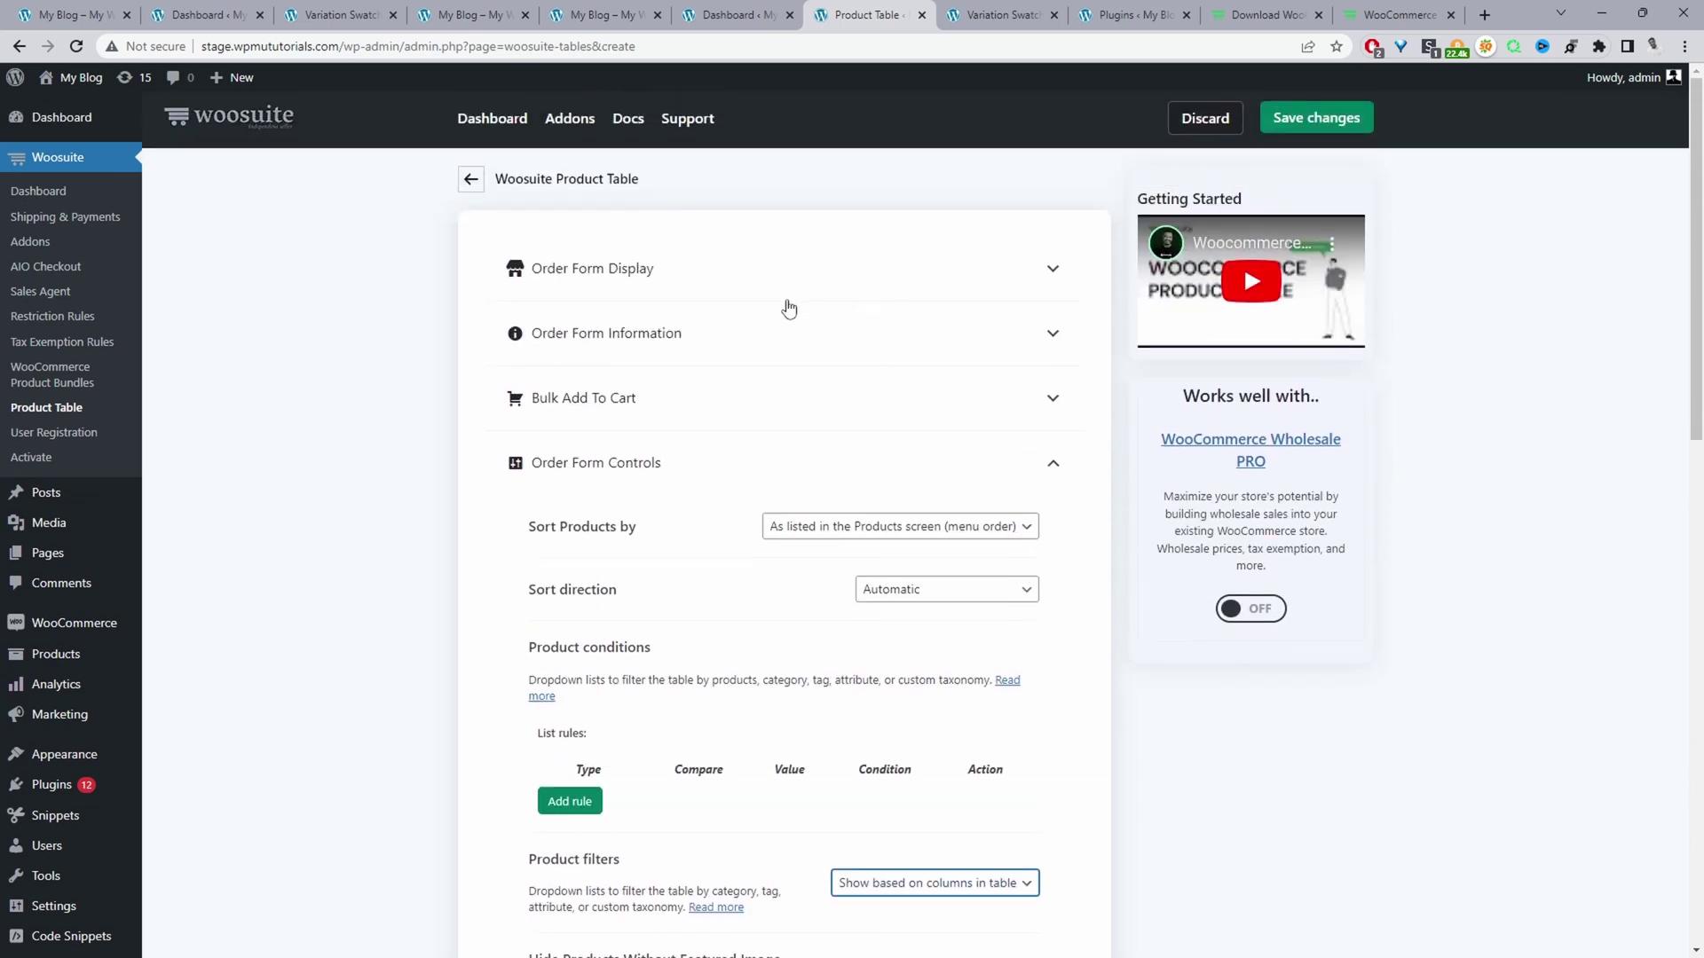
pyautogui.click(715, 339)
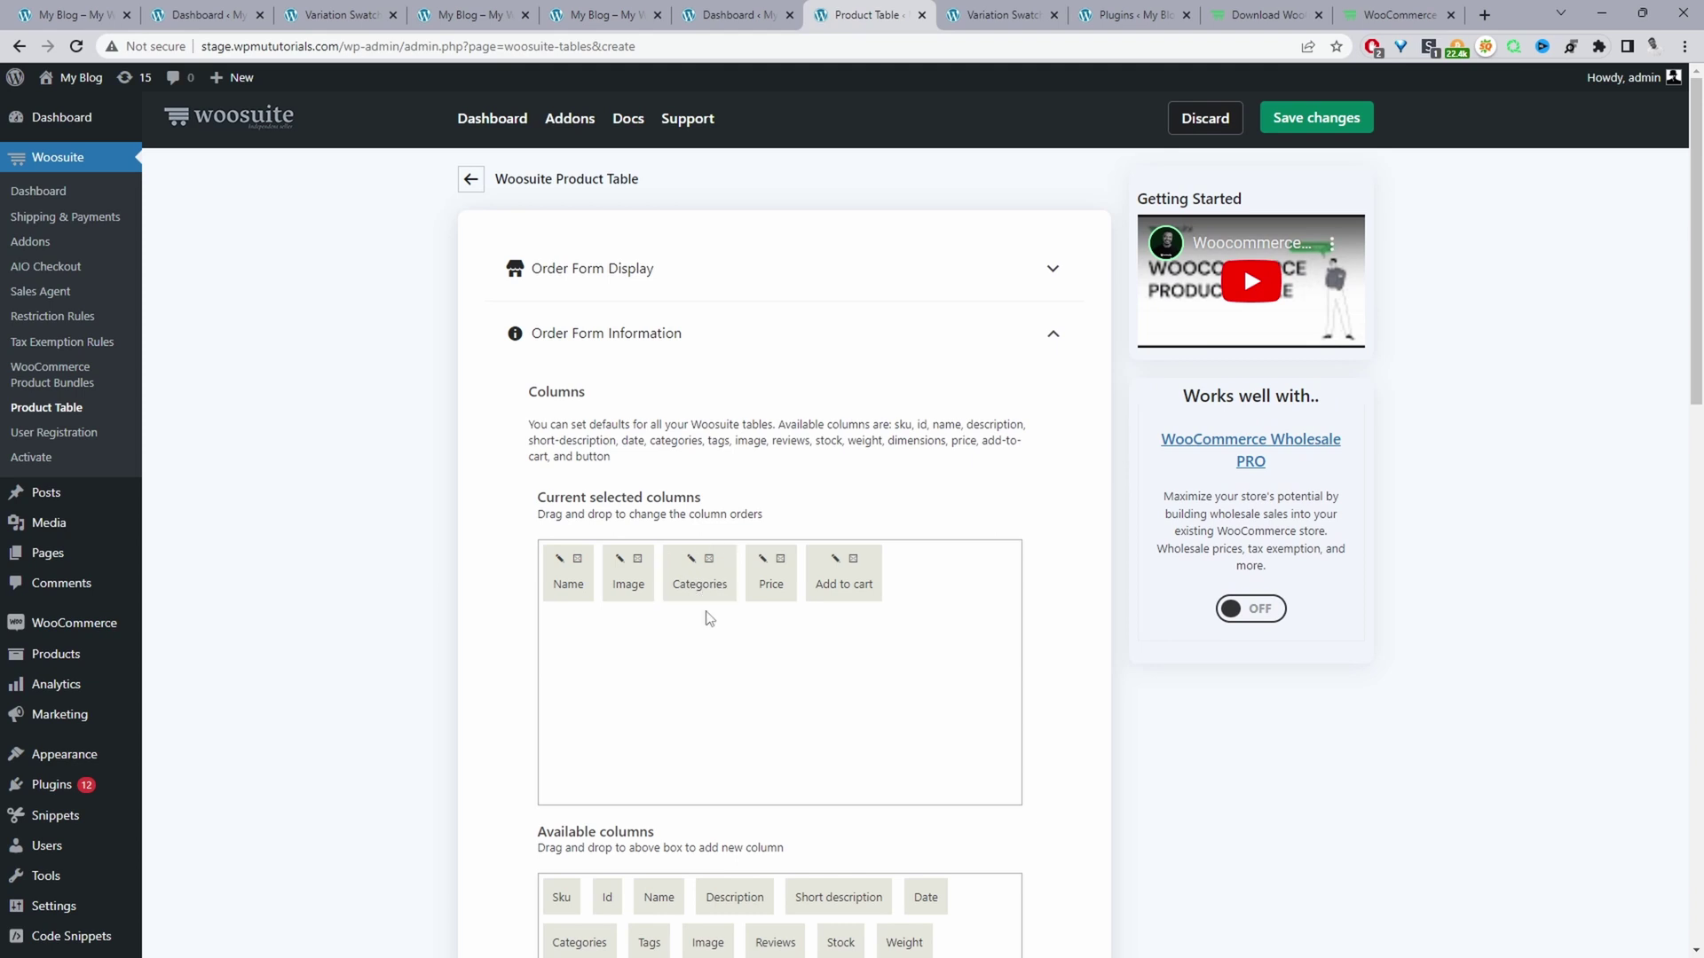
pyautogui.scroll(-10, 710, 618)
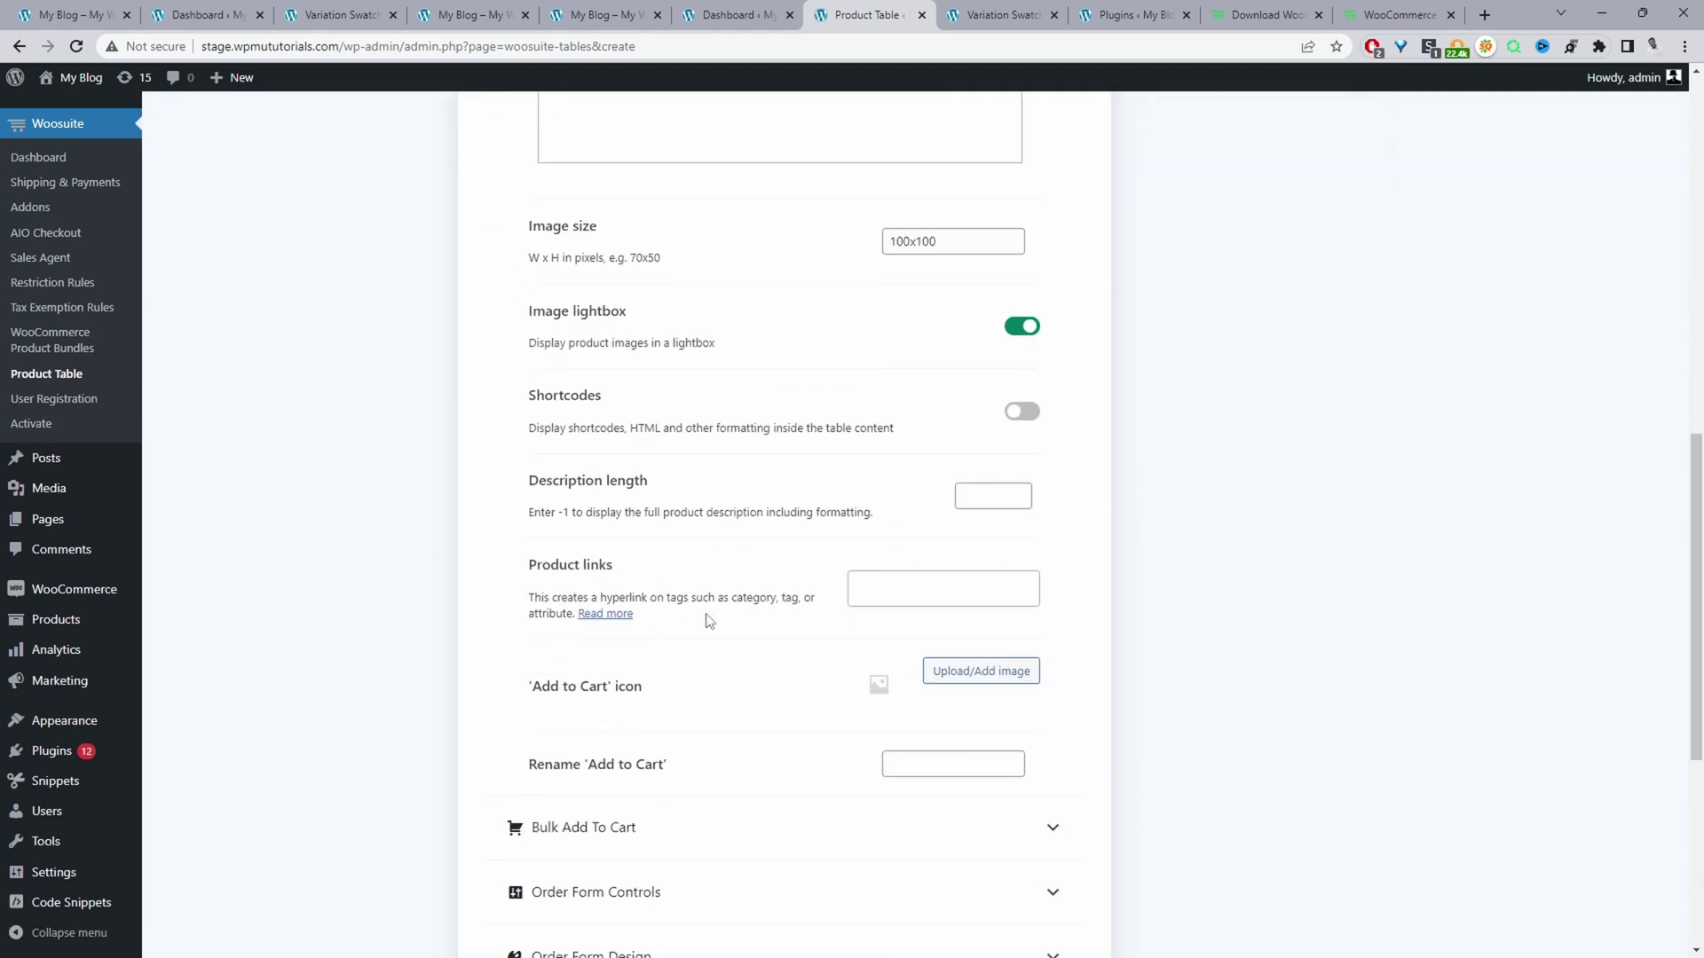
pyautogui.scroll(-5, 710, 621)
pyautogui.click(595, 451)
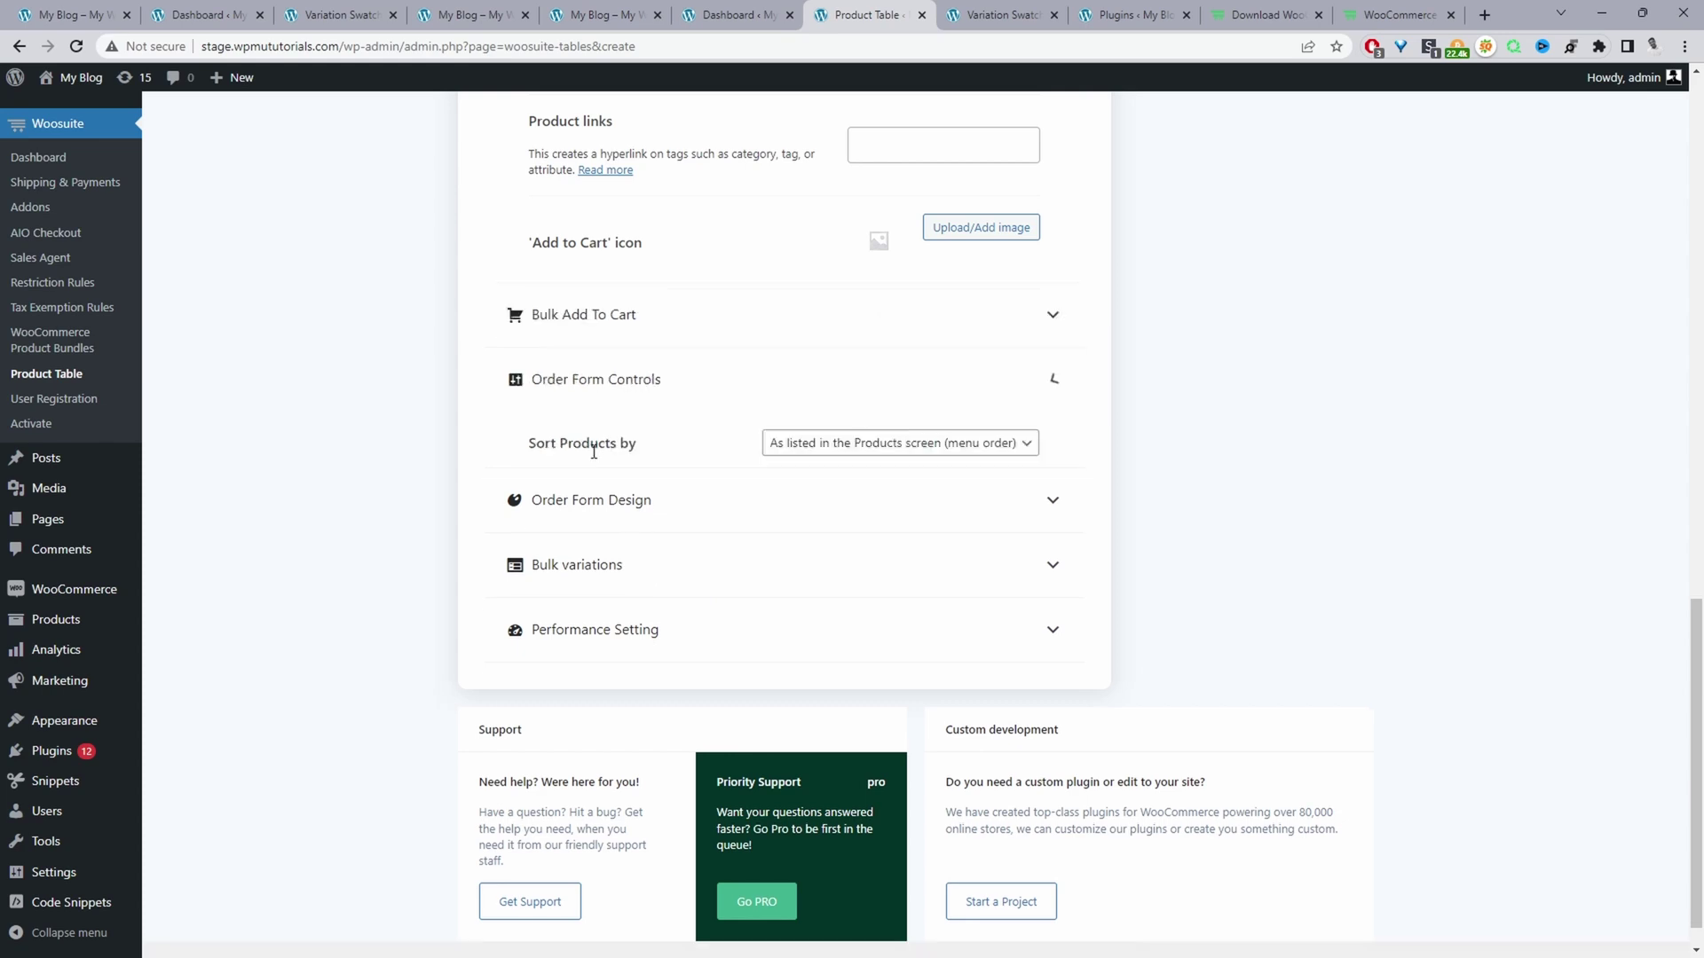
pyautogui.scroll(-5, 594, 452)
pyautogui.scroll(2, 887, 497)
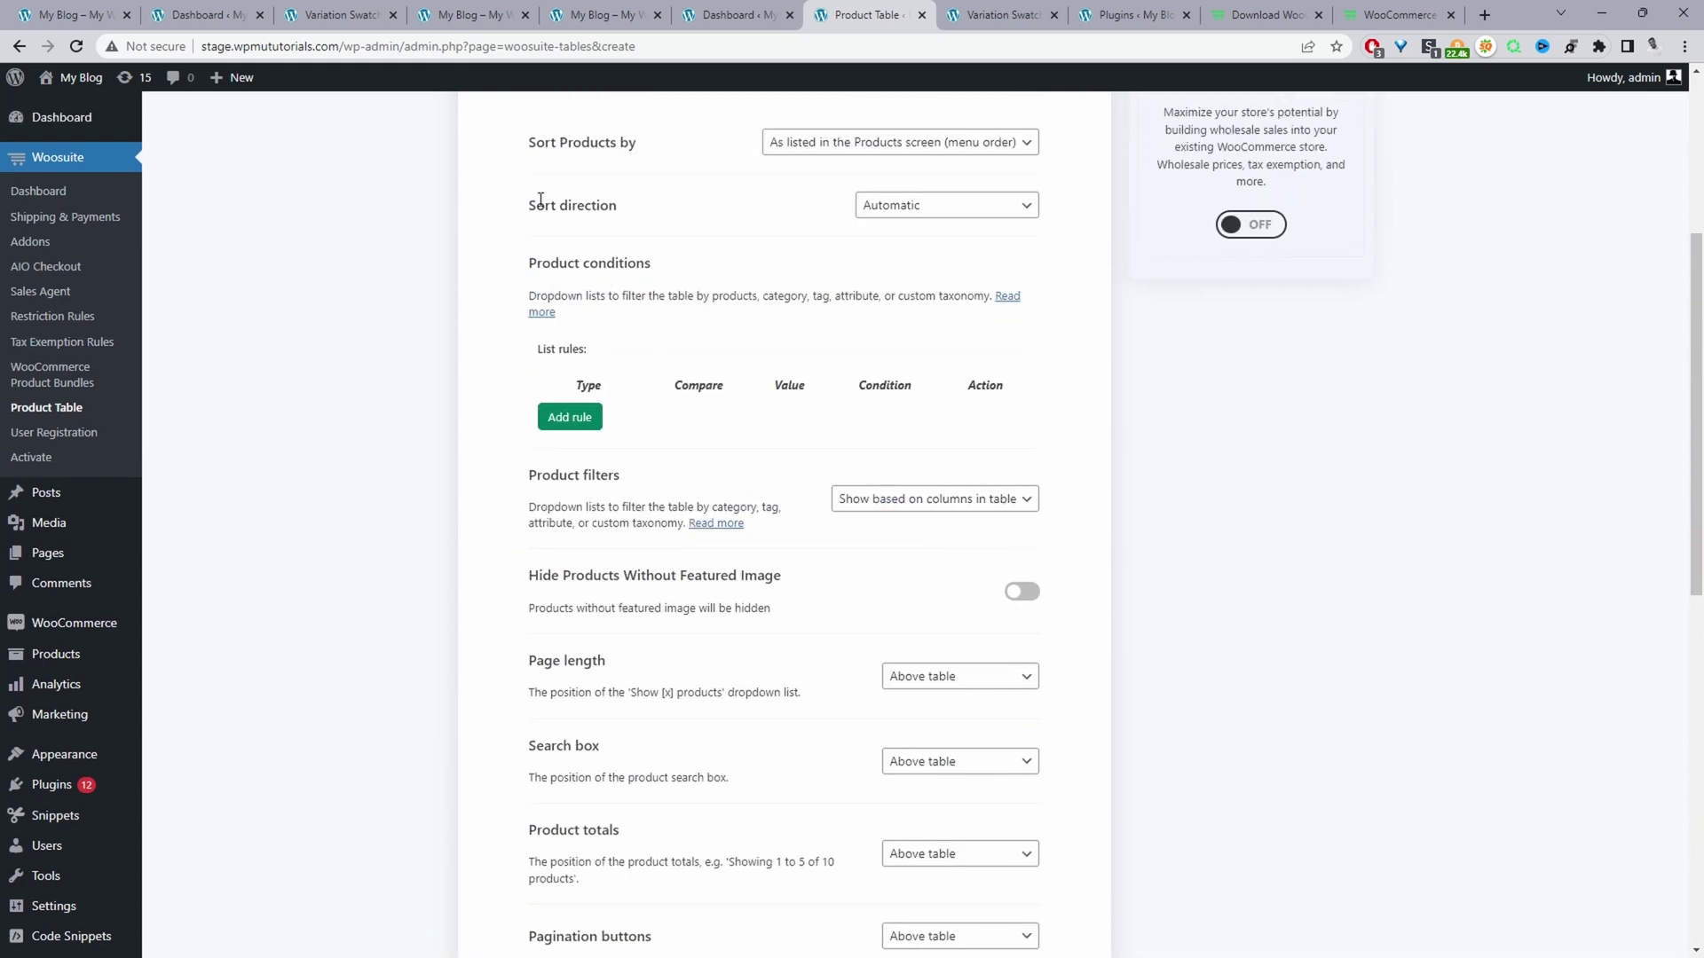
pyautogui.scroll(2, 666, 224)
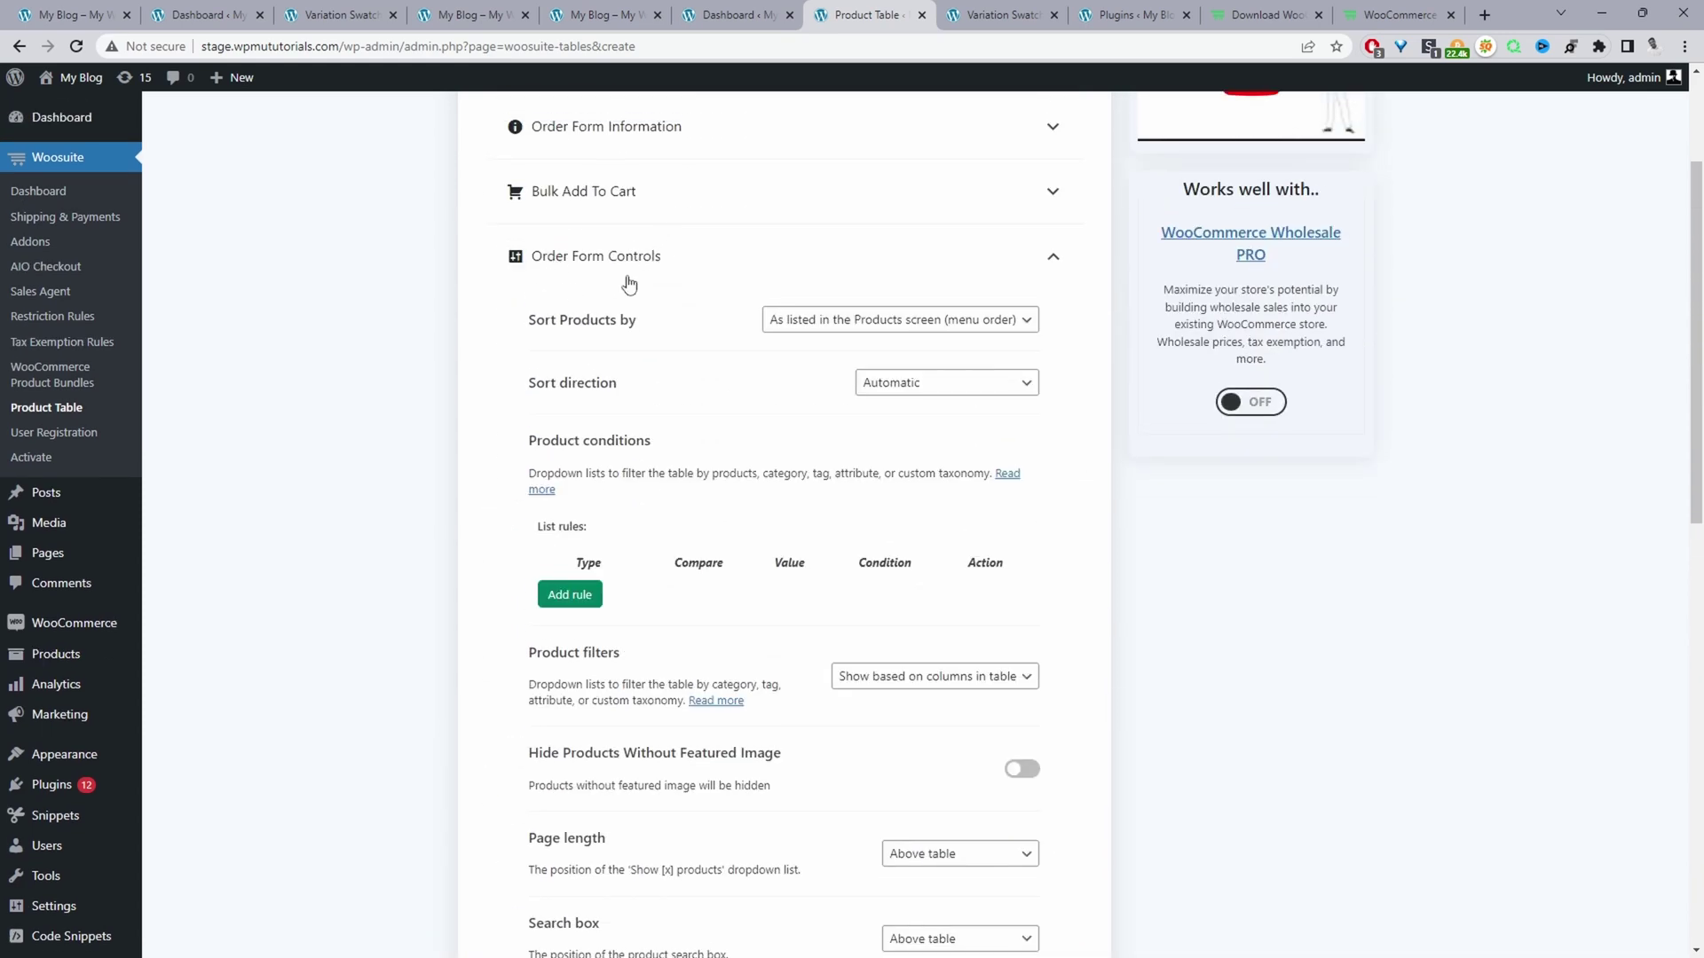
pyautogui.scroll(-6, 710, 297)
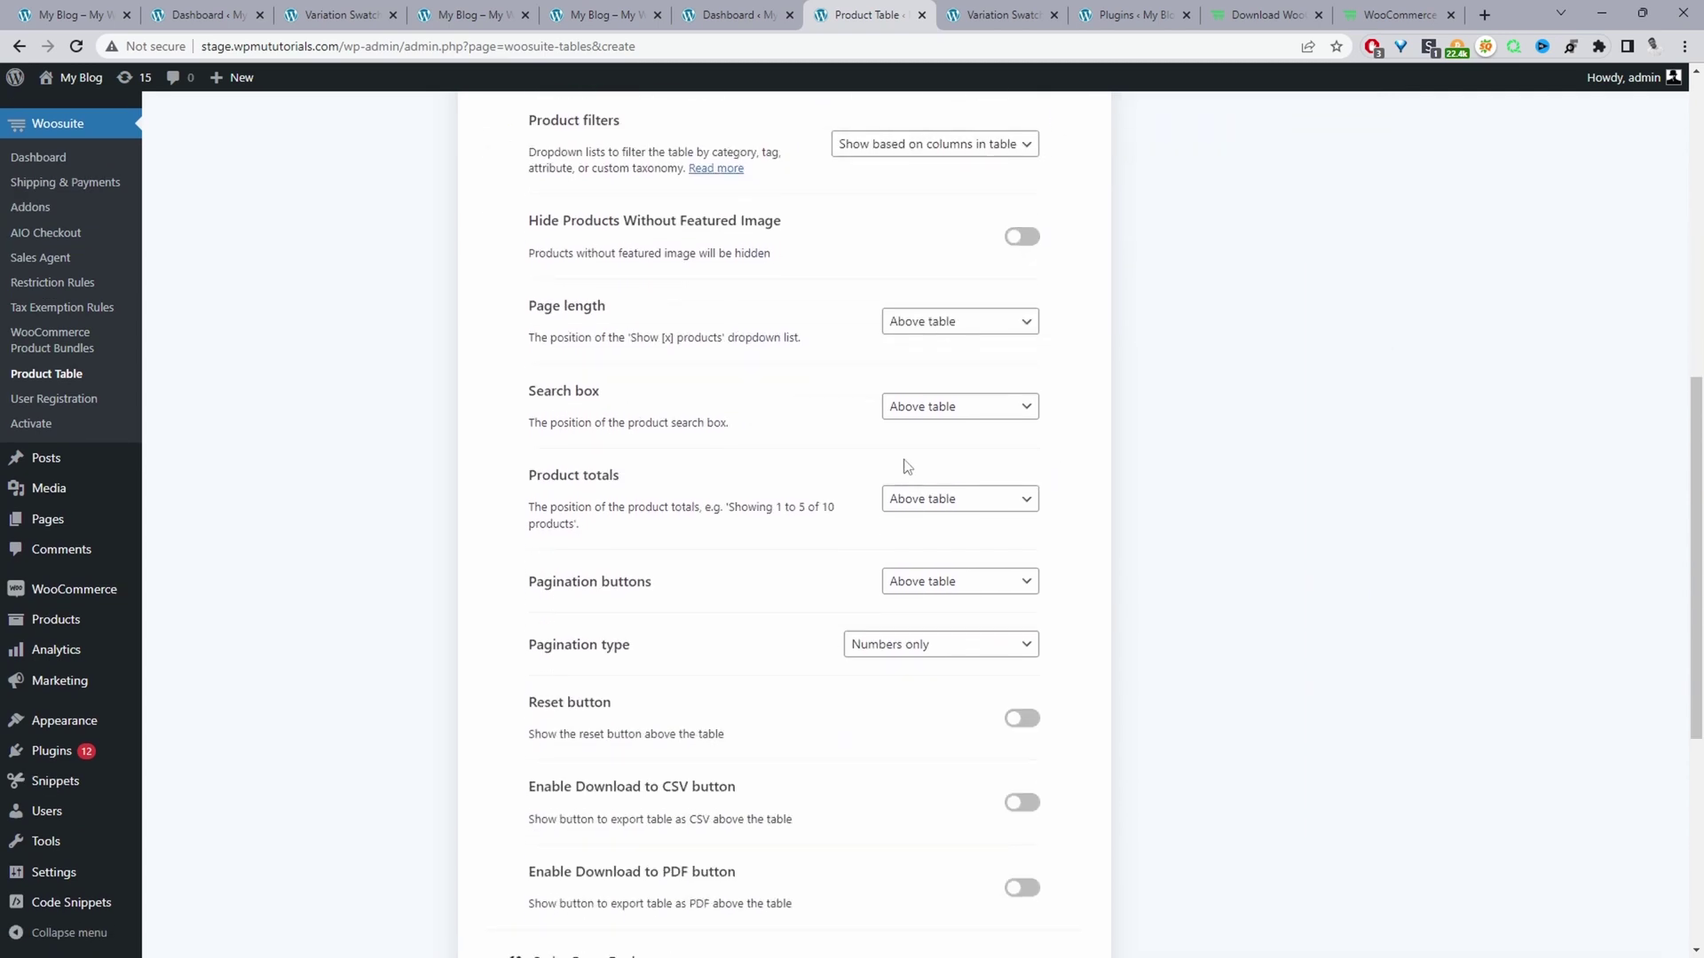
pyautogui.scroll(-3, 839, 494)
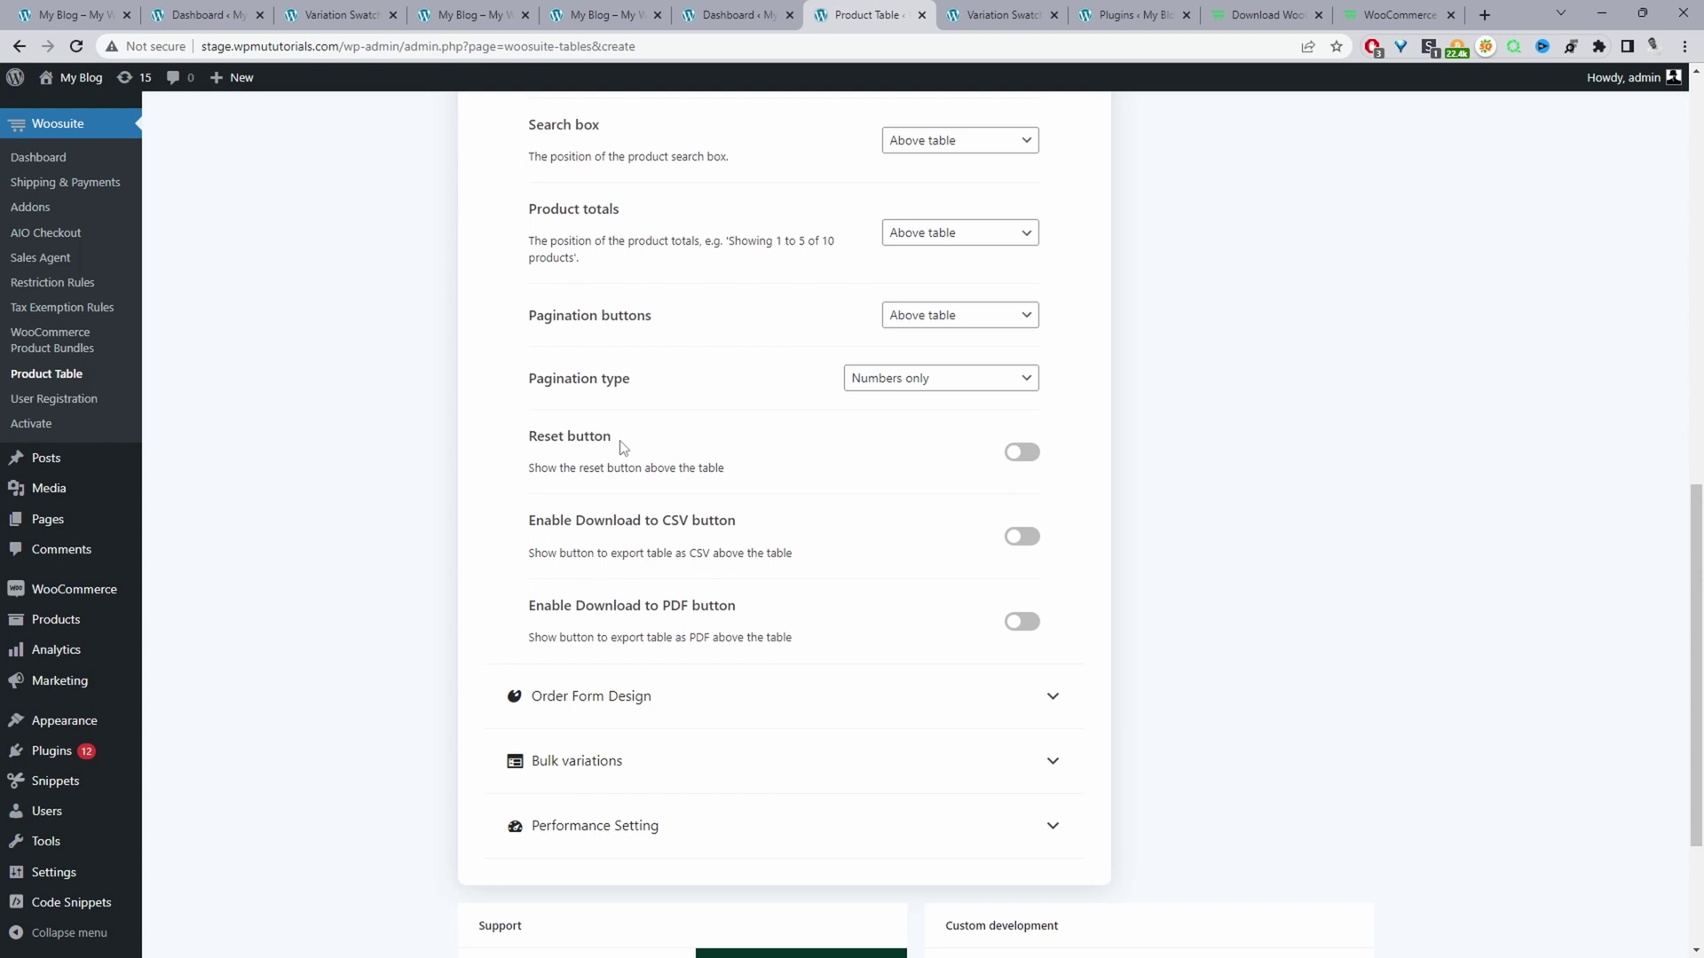
# - Turn on the Reset button and expand Order Form Design and Performance Setting
pyautogui.click(1017, 458)
pyautogui.scroll(-2, 536, 494)
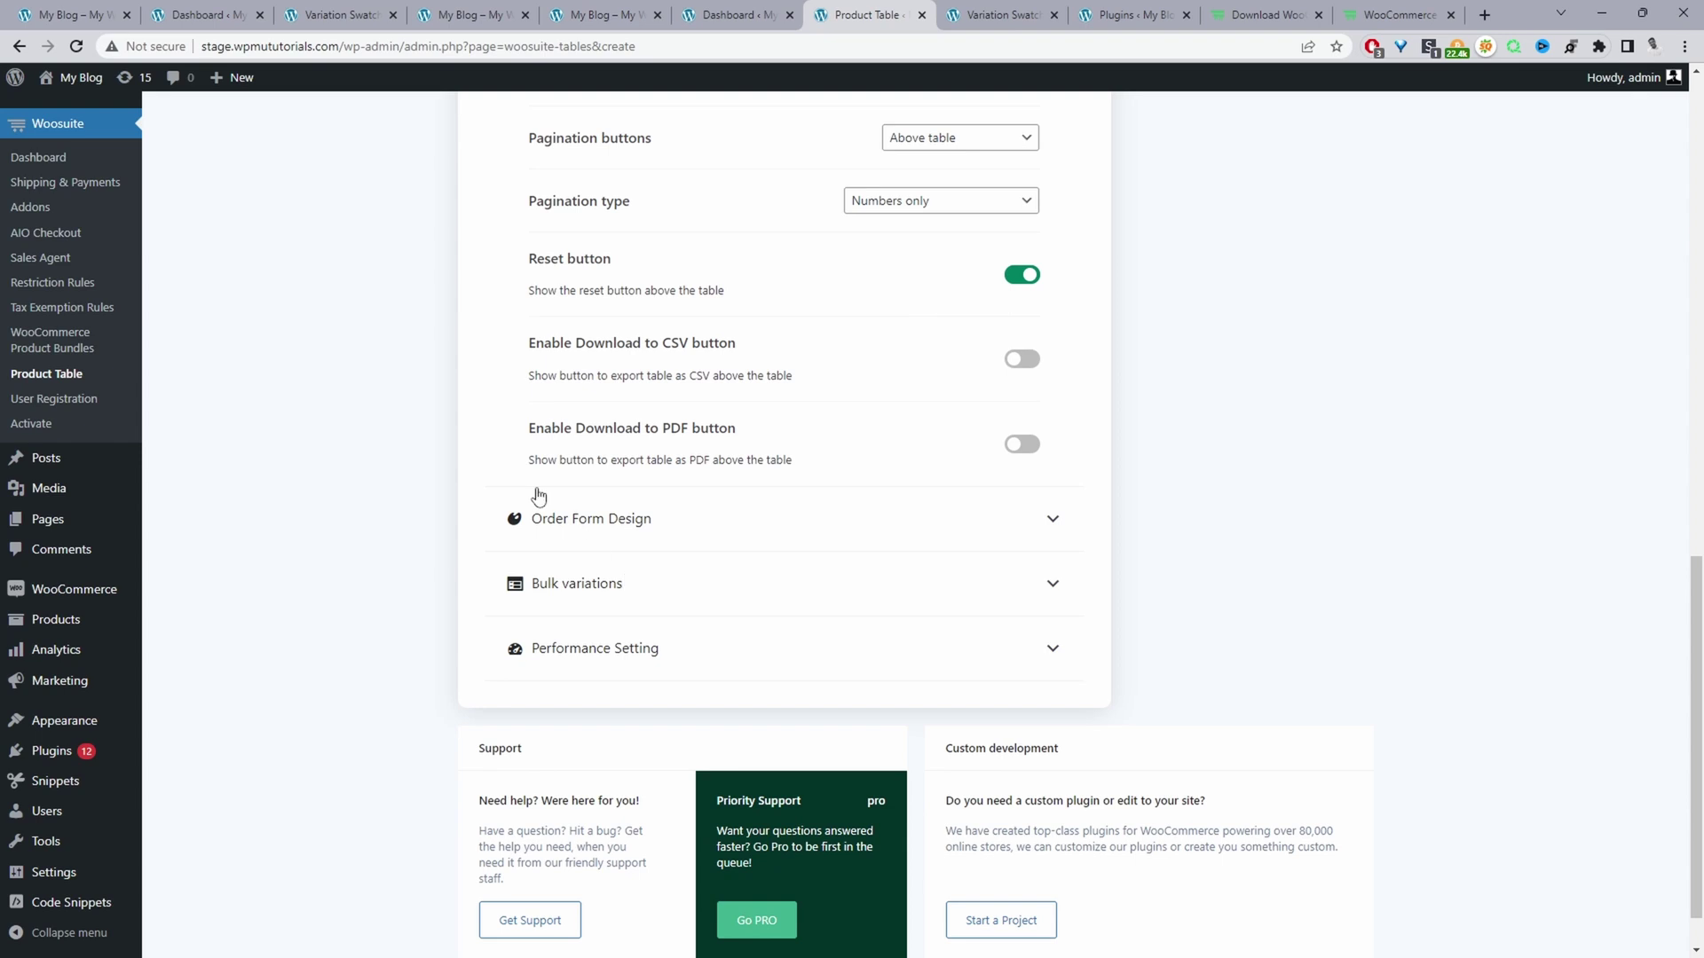
pyautogui.click(564, 527)
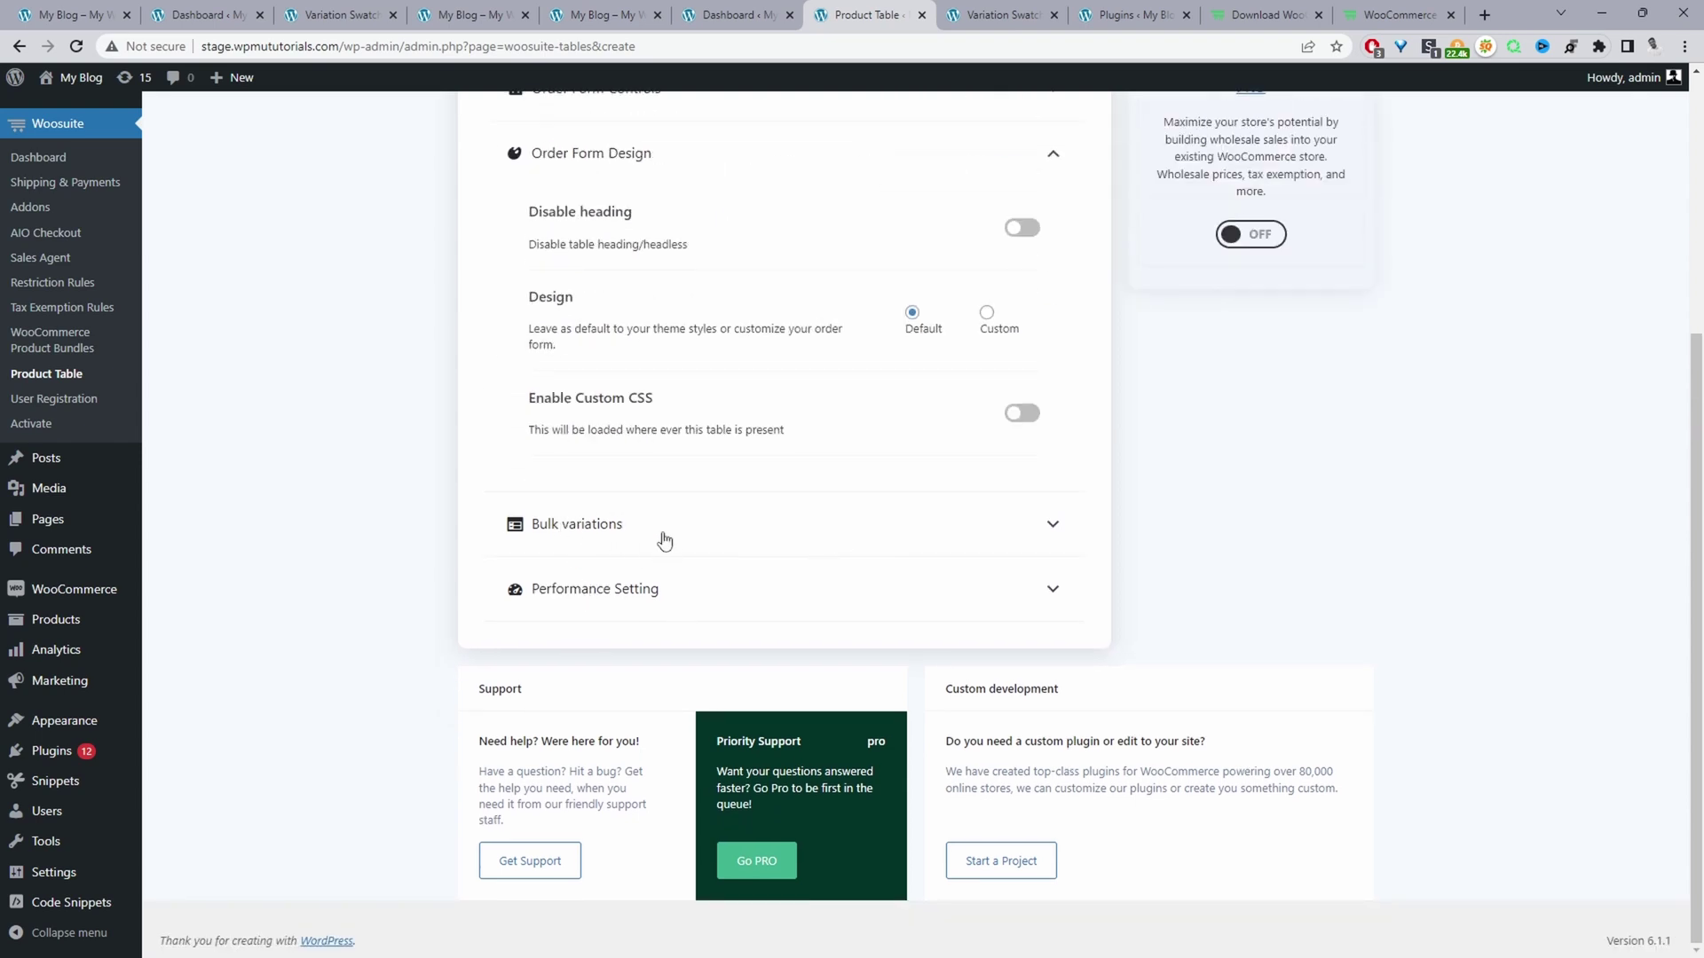
pyautogui.click(651, 589)
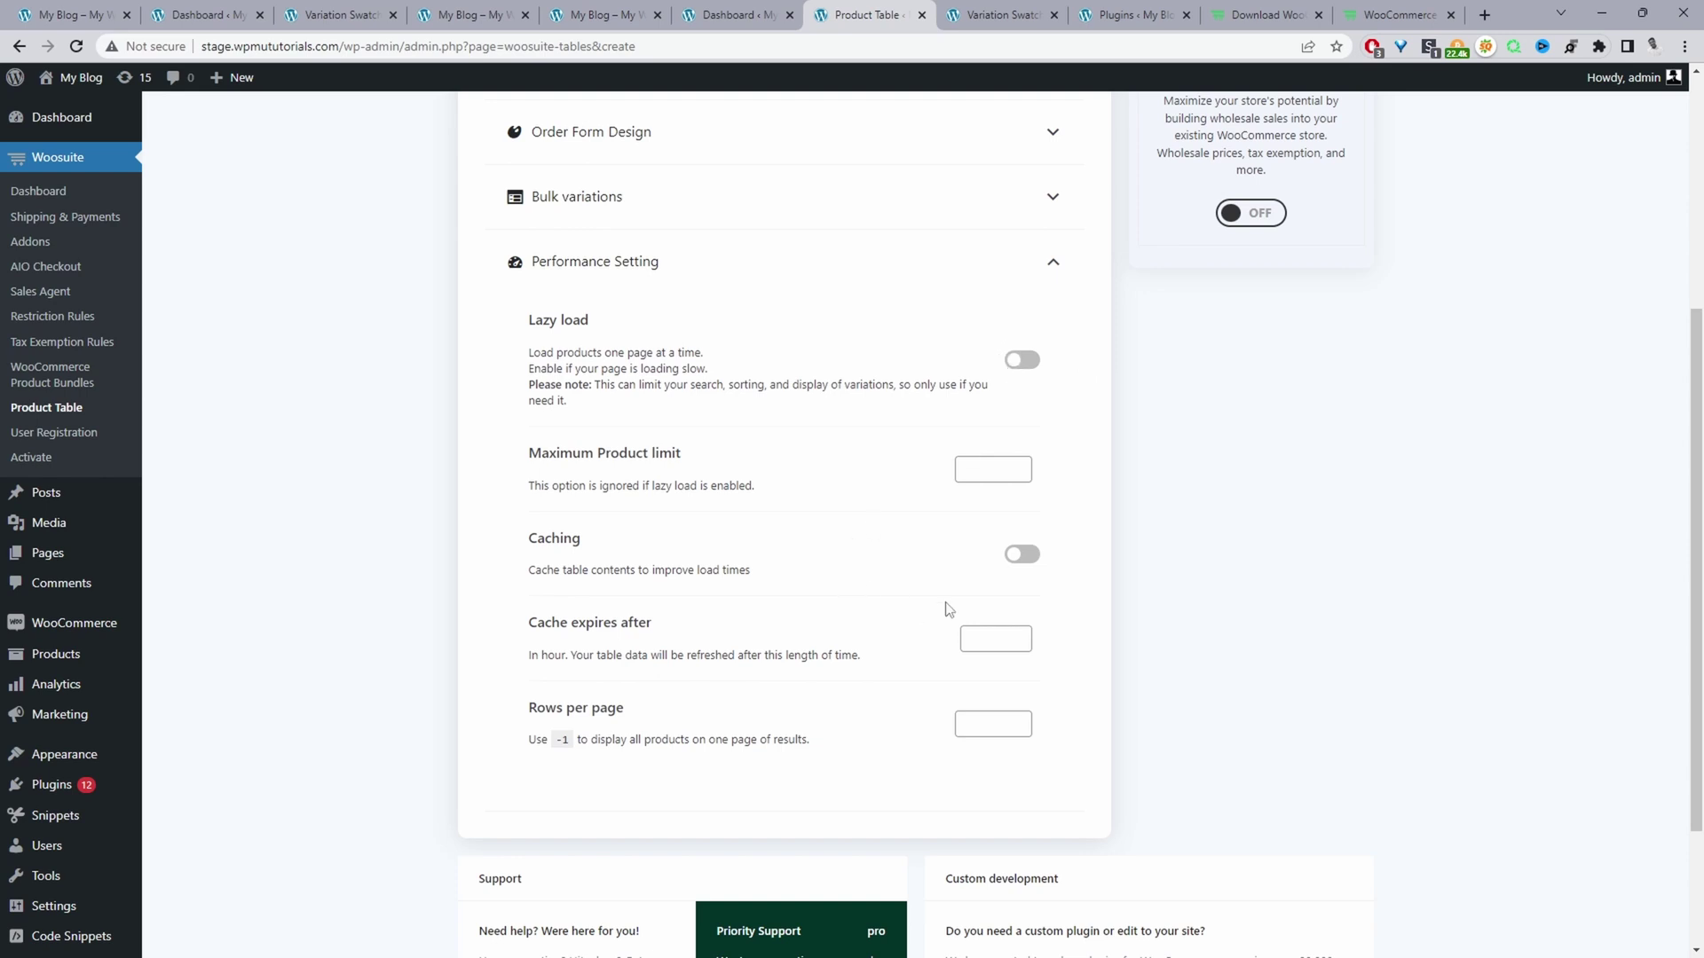
# - Save the product table, then open the Shop pages table list in the general settings
pyautogui.scroll(5, 831, 699)
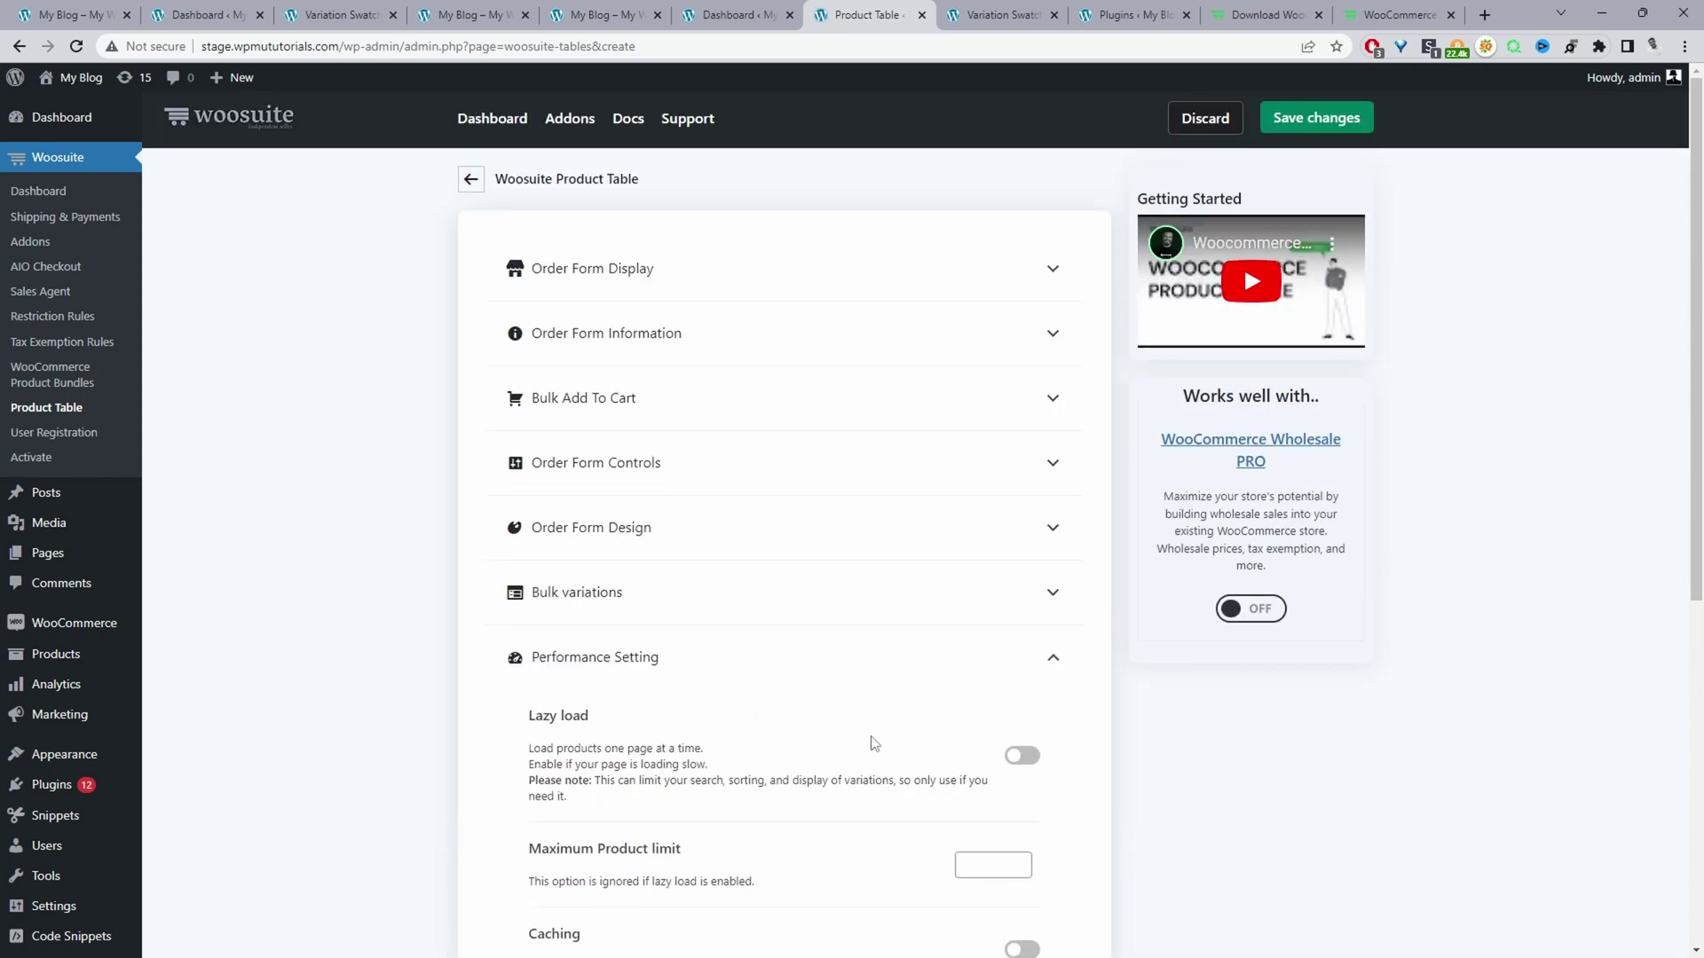
pyautogui.click(1302, 127)
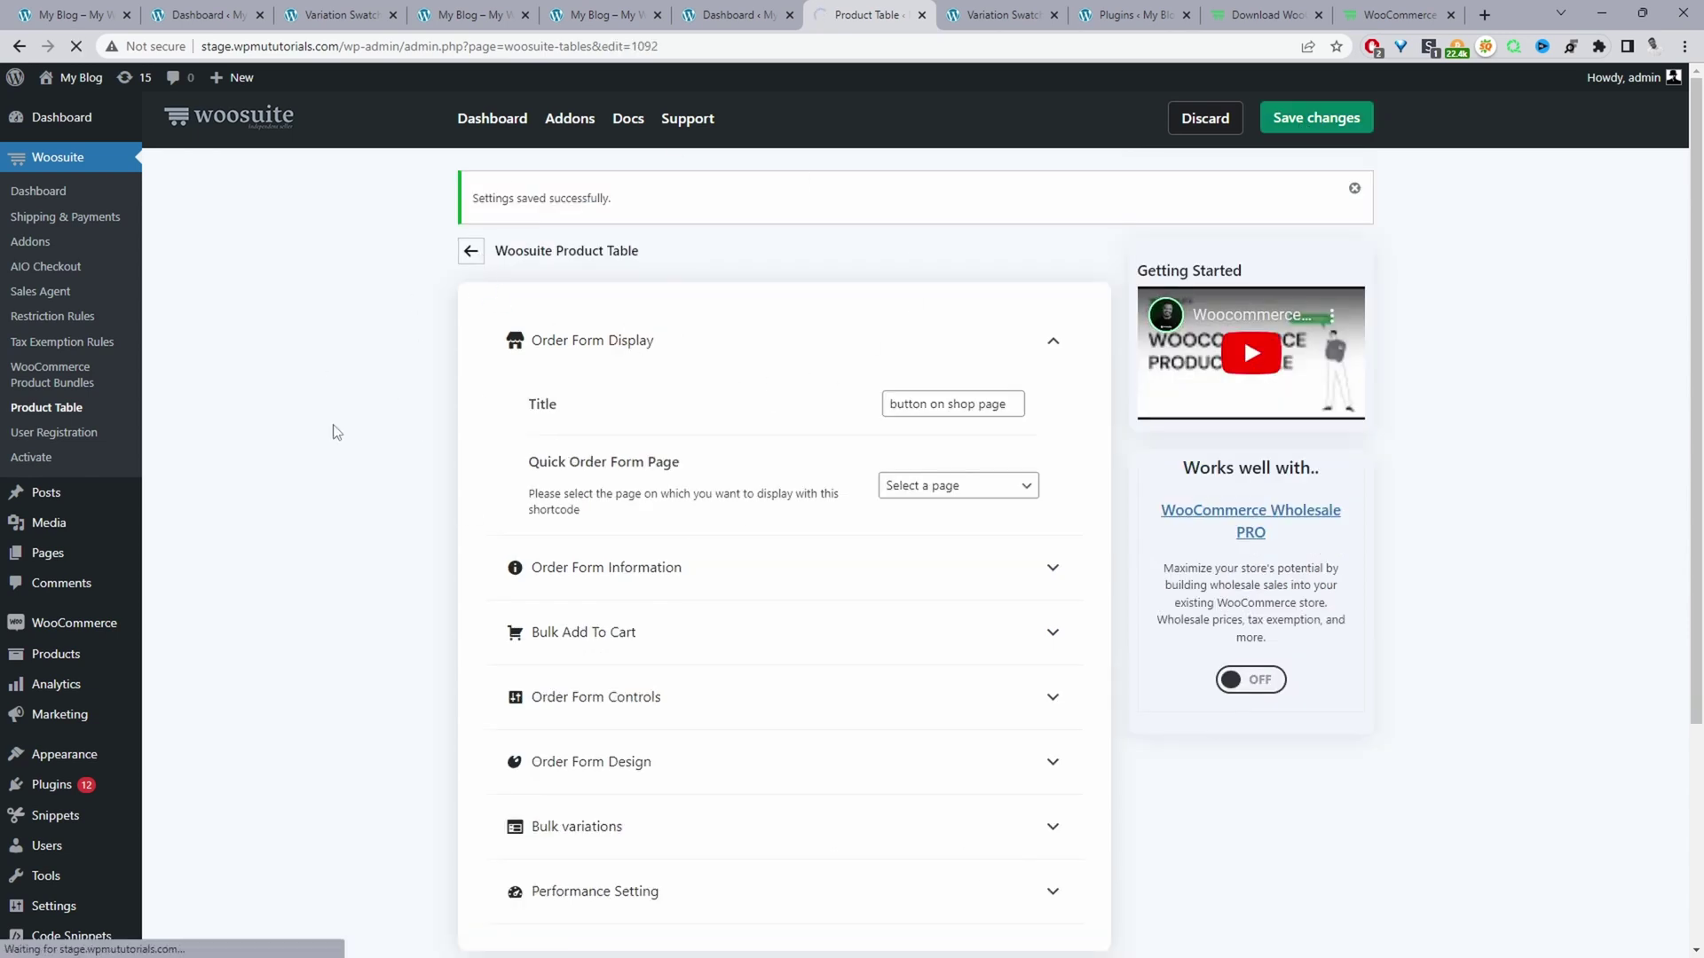
pyautogui.moveTo(536, 326); pyautogui.dragTo(565, 318)
pyautogui.click(945, 342)
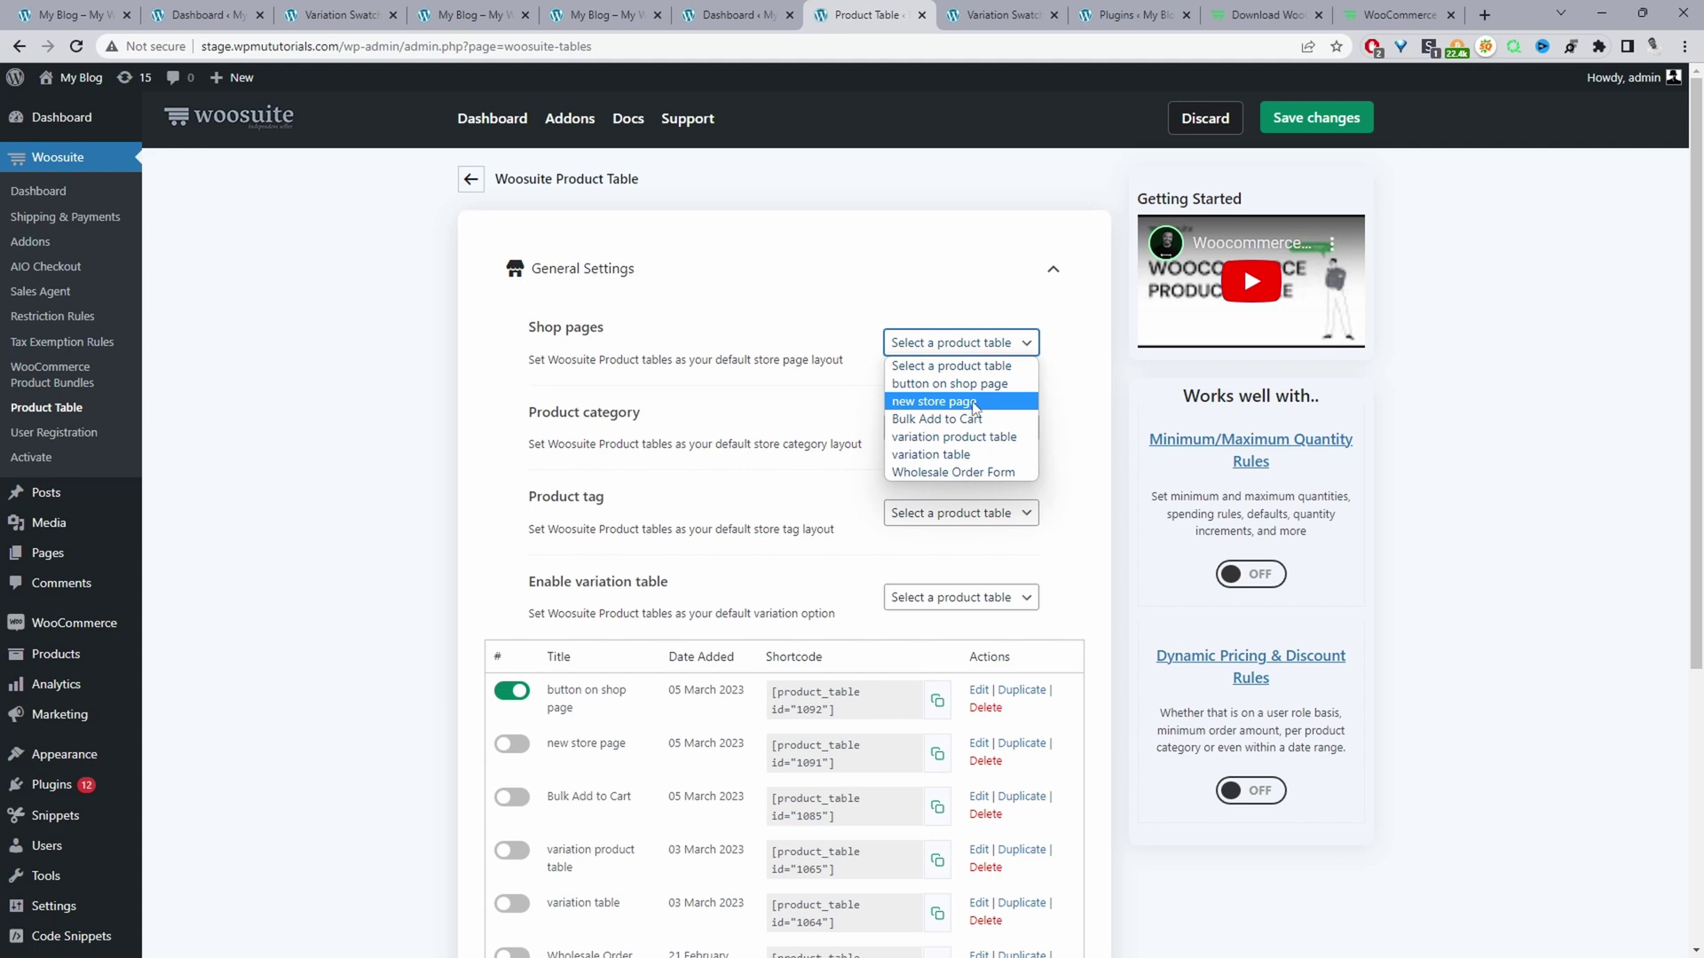
# - Assign the 'button on shop page' table to the Shop pages, Product category and Product tag dropdowns
pyautogui.click(904, 386)
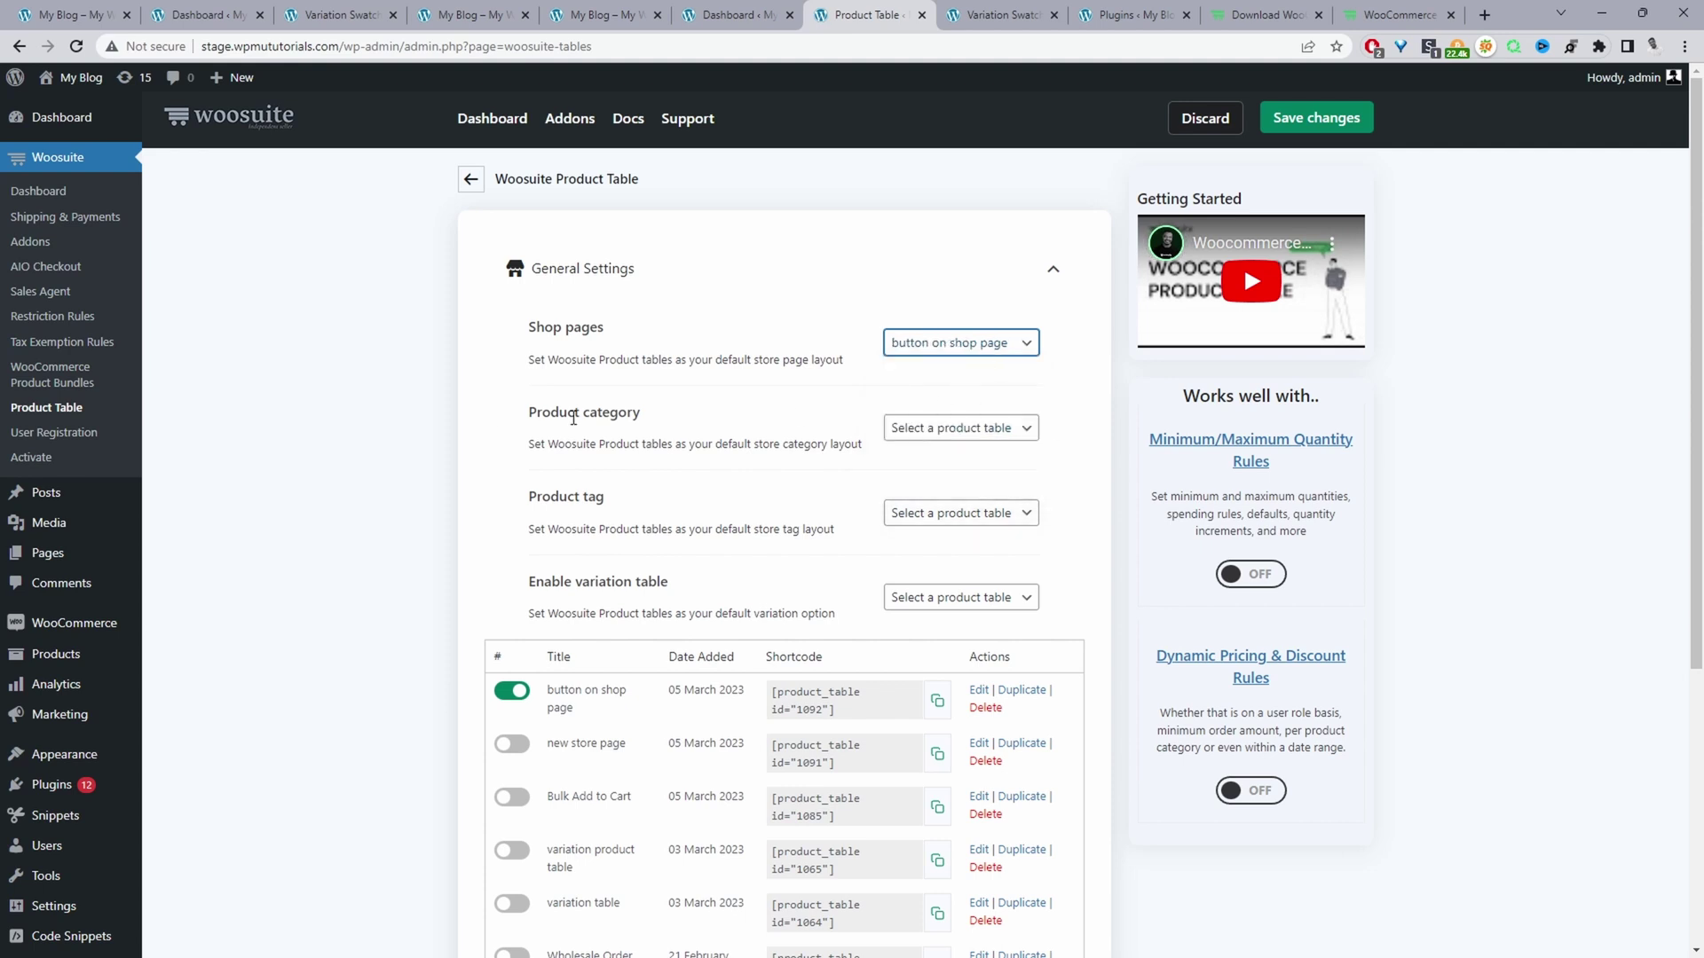
pyautogui.moveTo(554, 411); pyautogui.dragTo(597, 409)
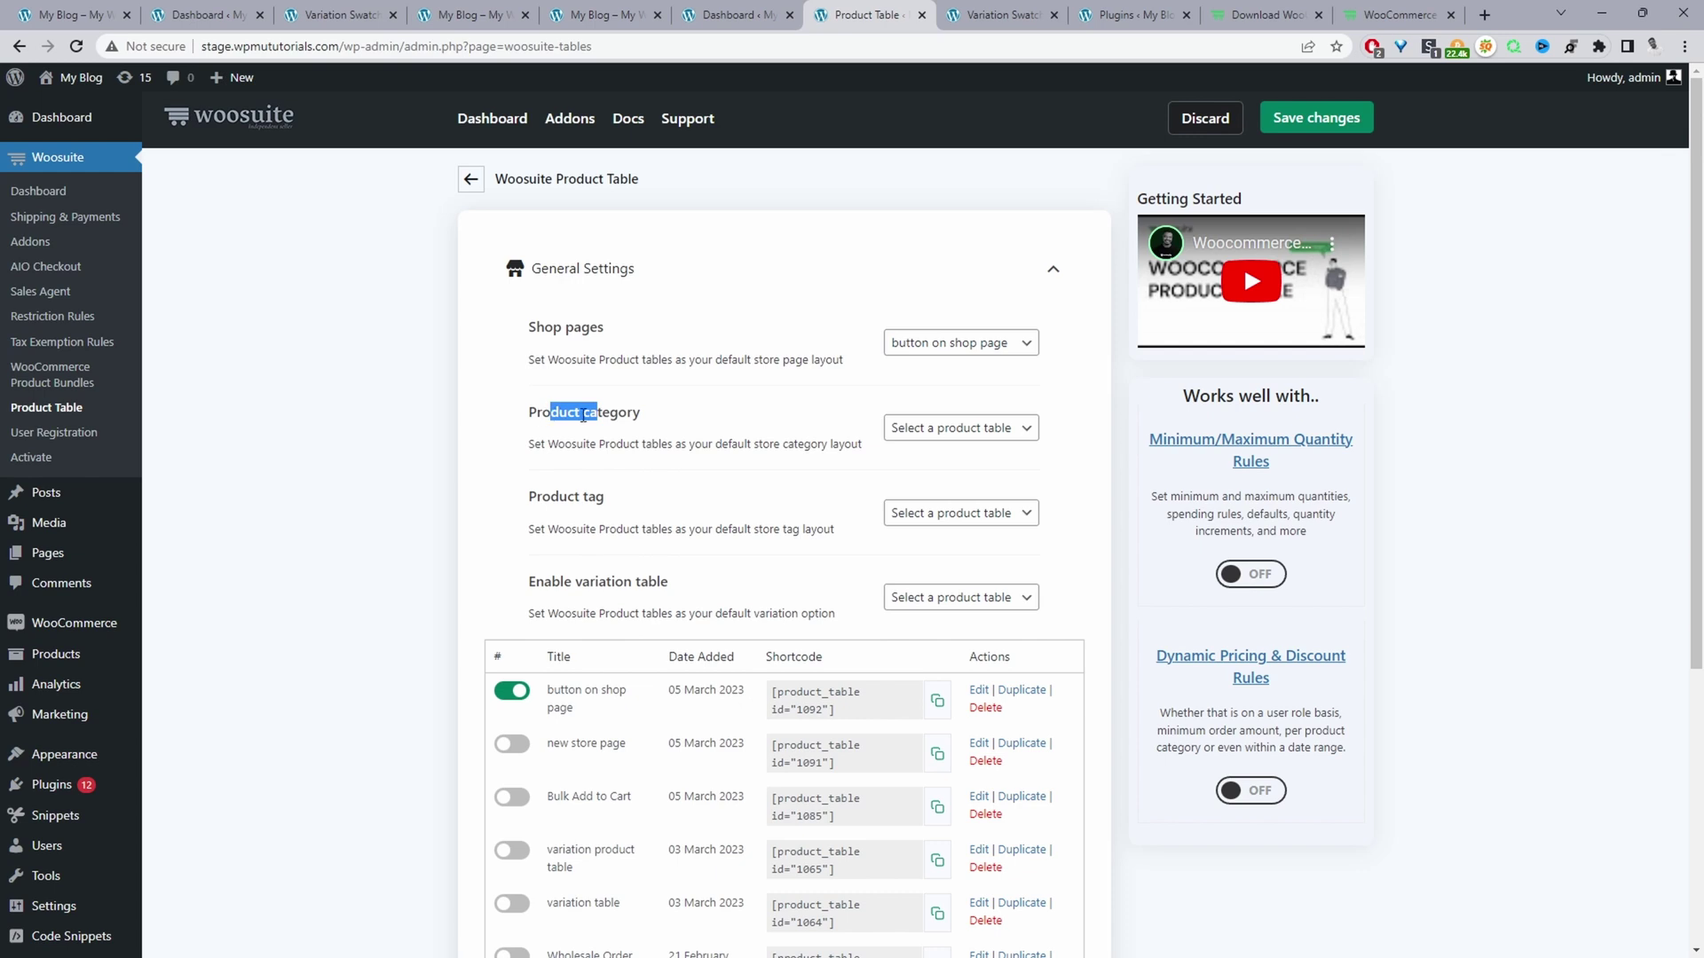
pyautogui.click(927, 427)
pyautogui.click(994, 476)
pyautogui.click(956, 512)
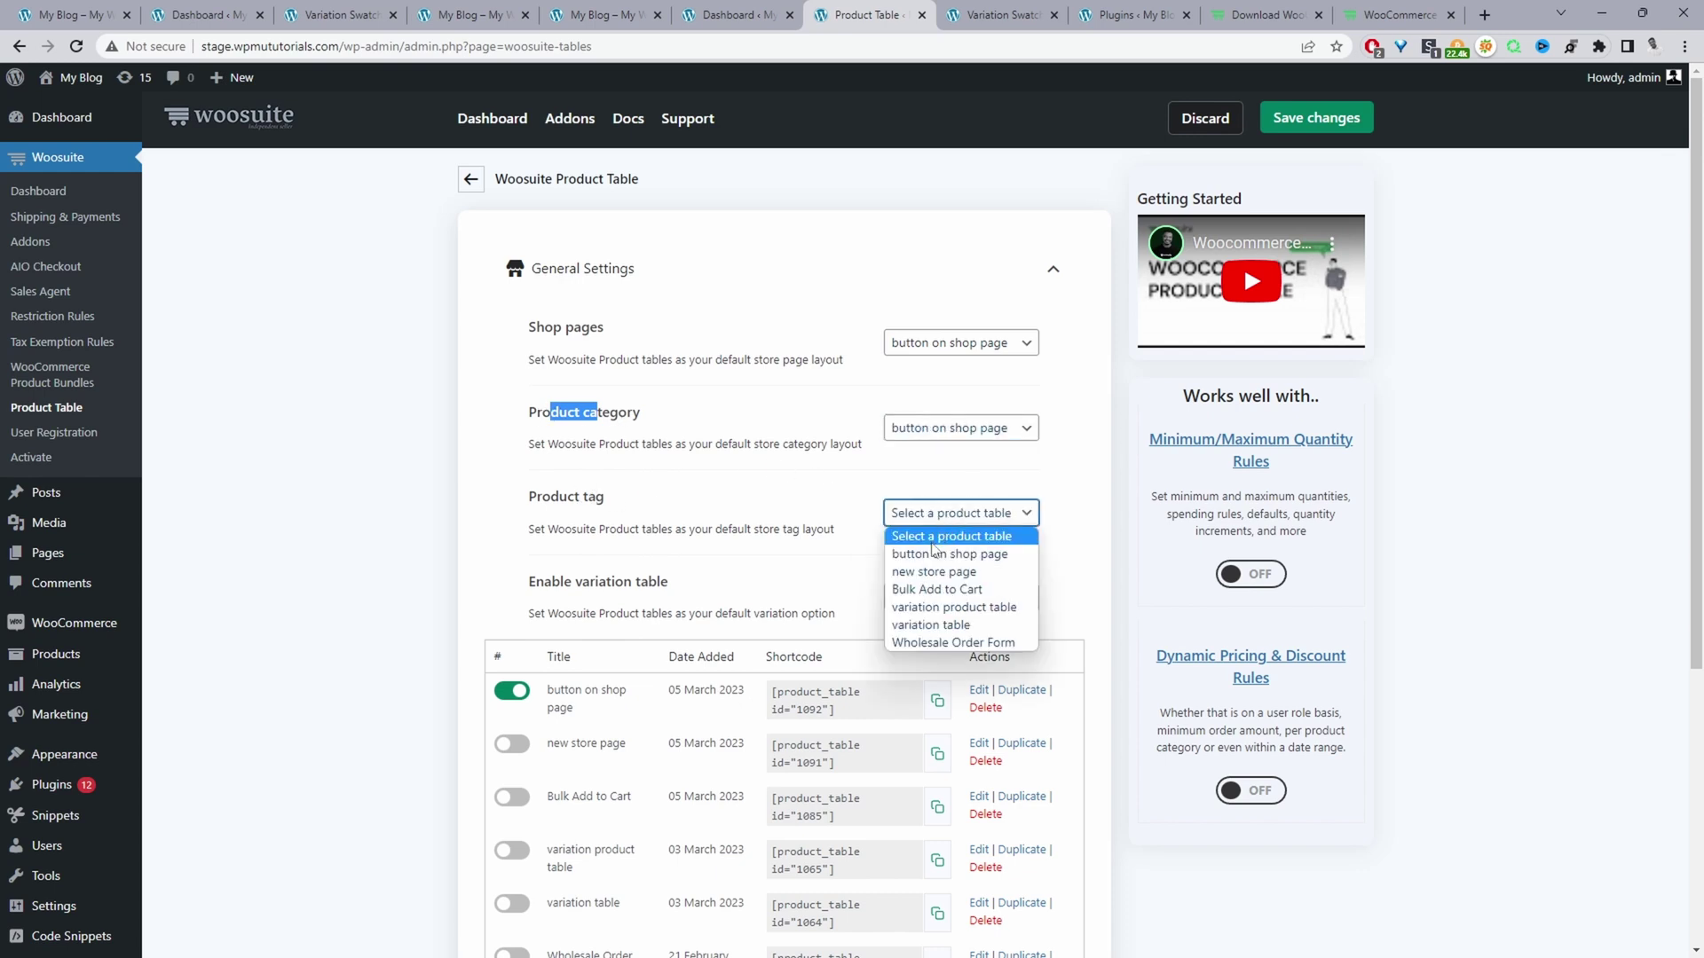
pyautogui.click(940, 548)
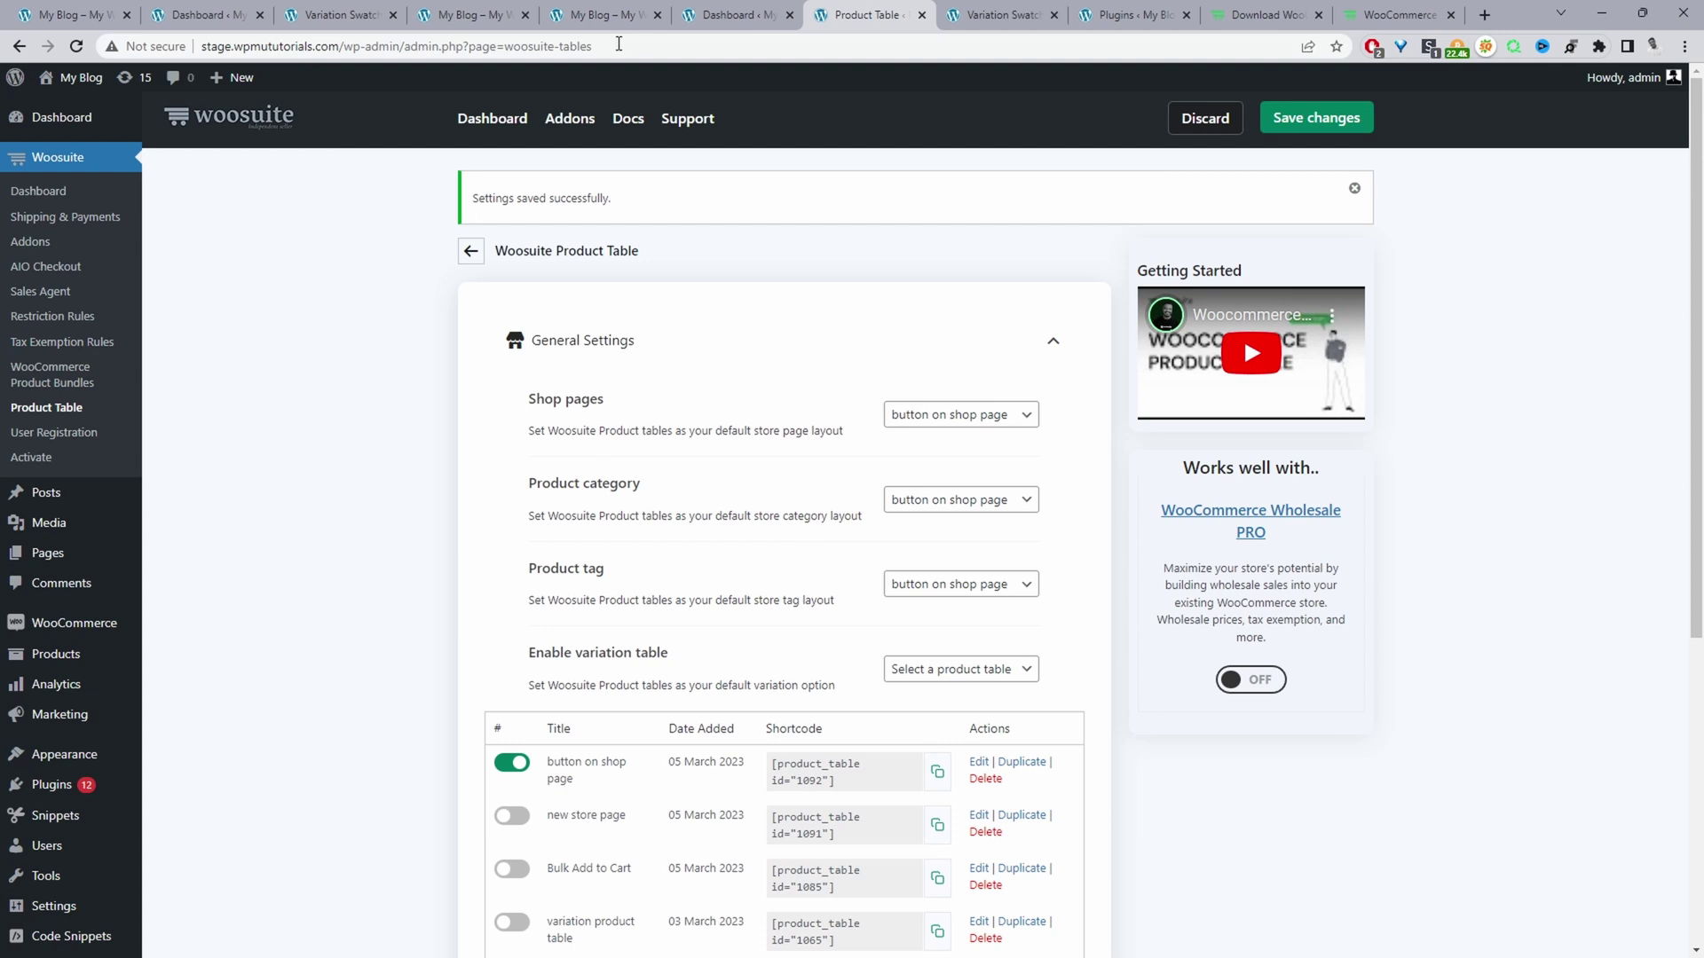
# - Reload the storefront Shop page and set adidas Yeezy Slides to Black with quantity 2
pyautogui.click(71, 14)
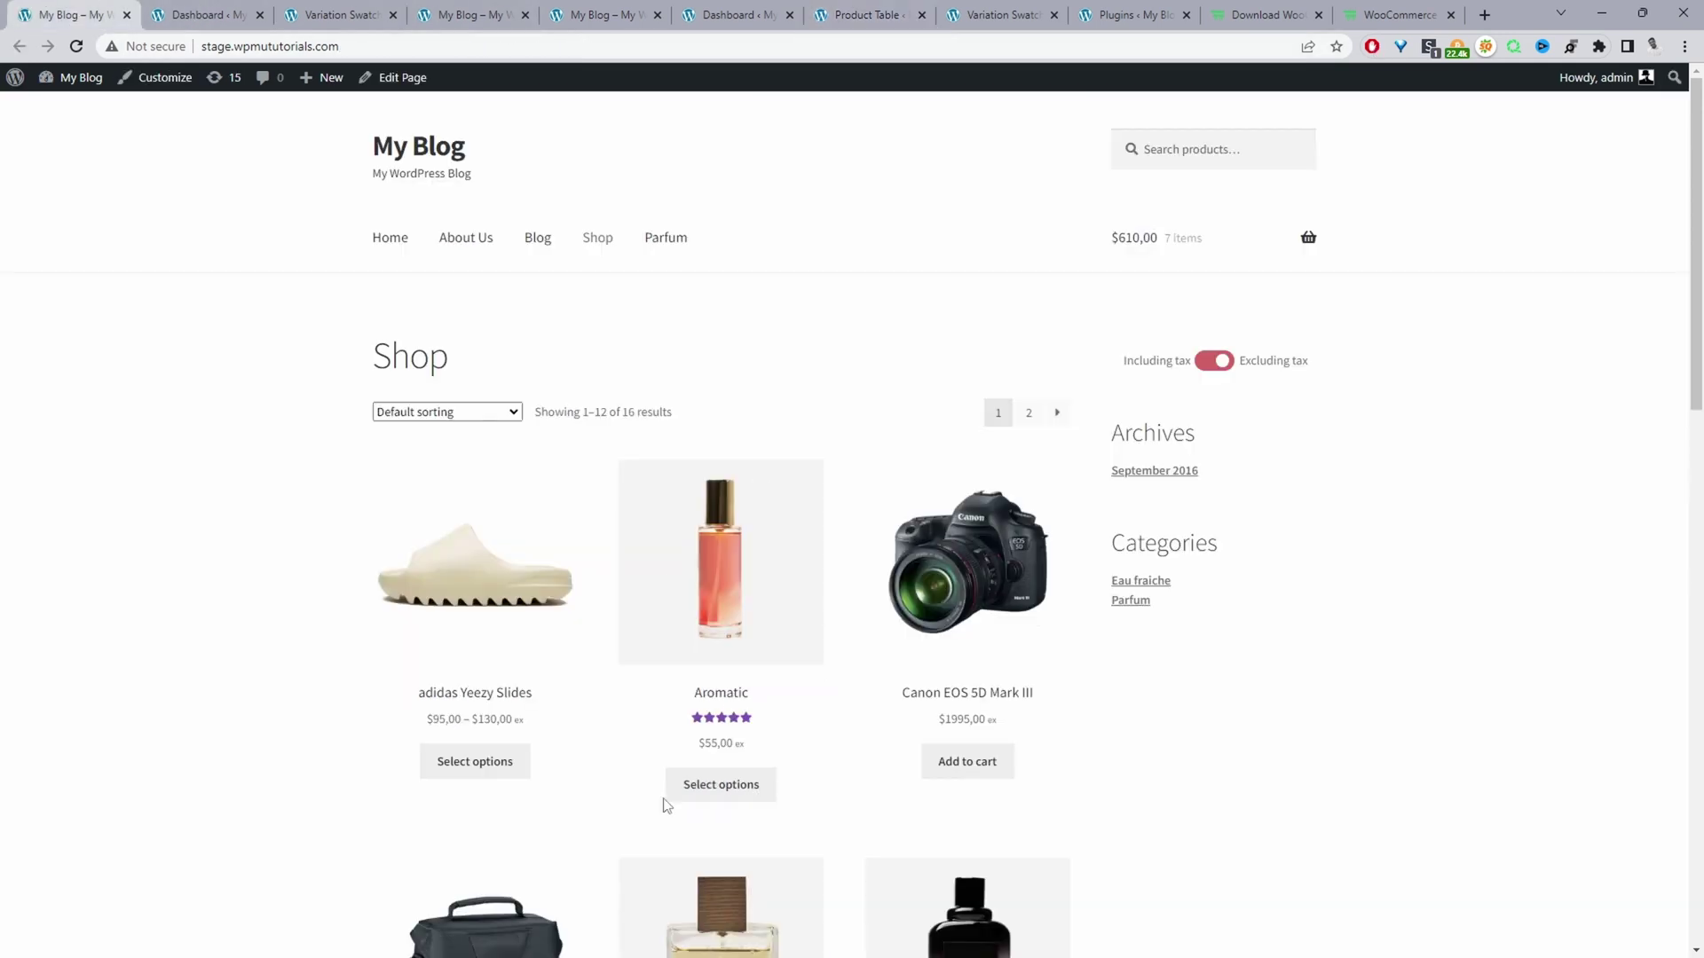
pyautogui.click(77, 46)
pyautogui.scroll(-2, 817, 528)
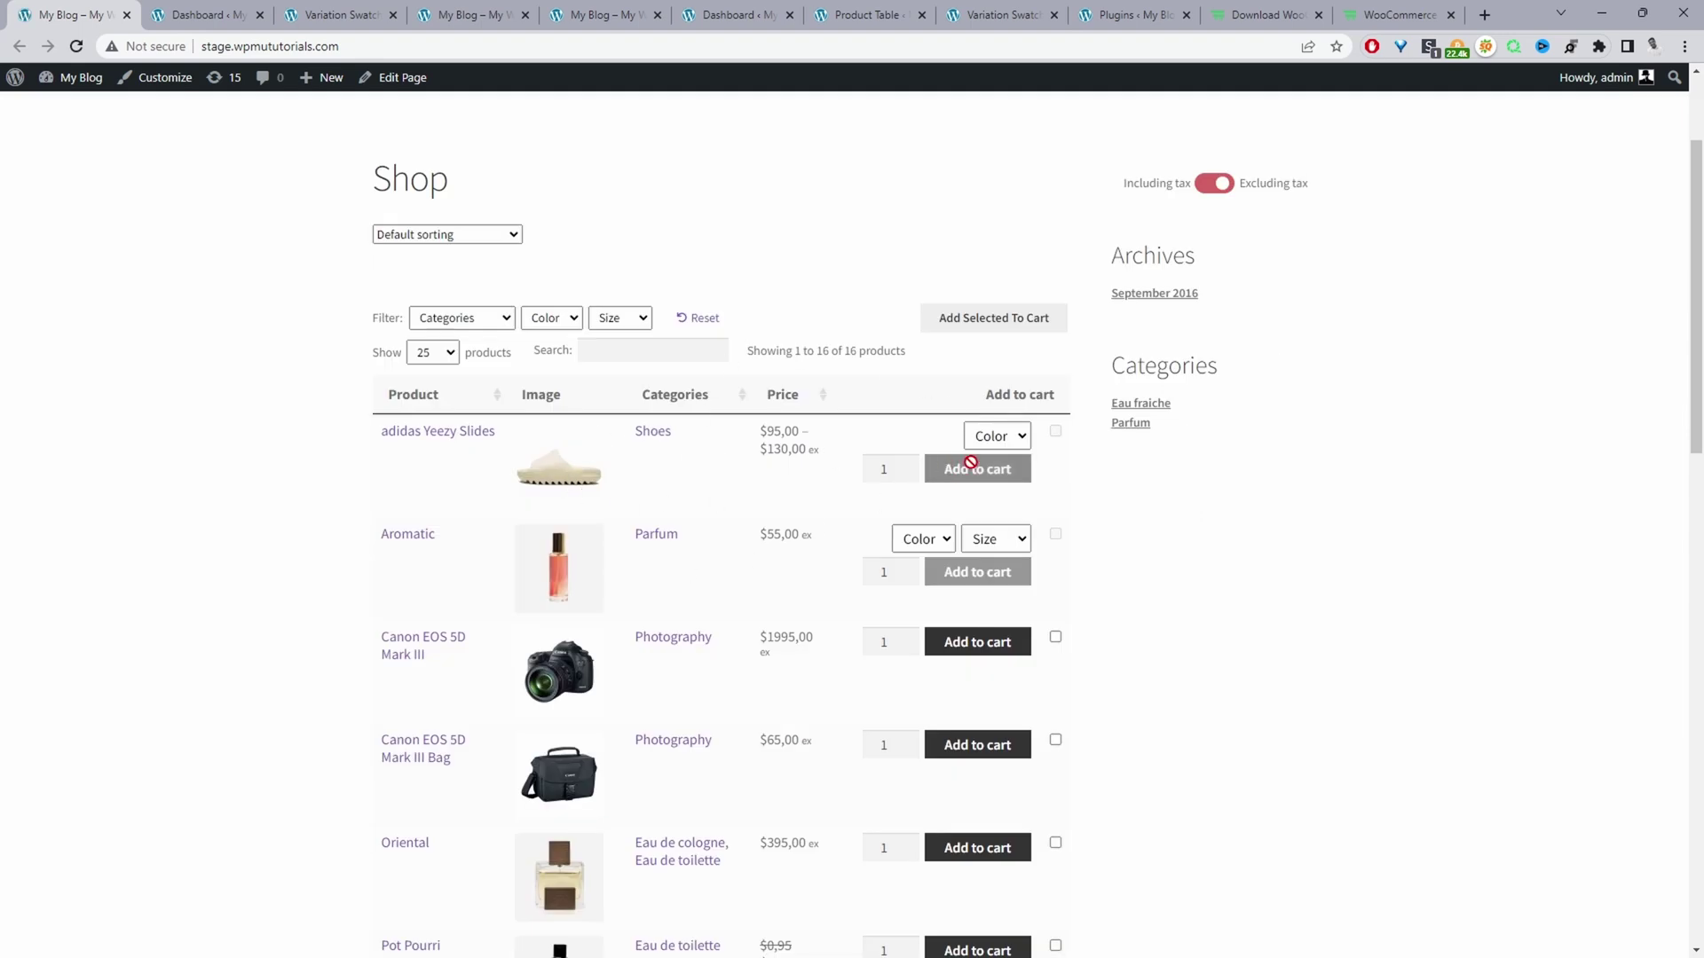
pyautogui.click(996, 435)
pyautogui.click(990, 469)
pyautogui.click(909, 464)
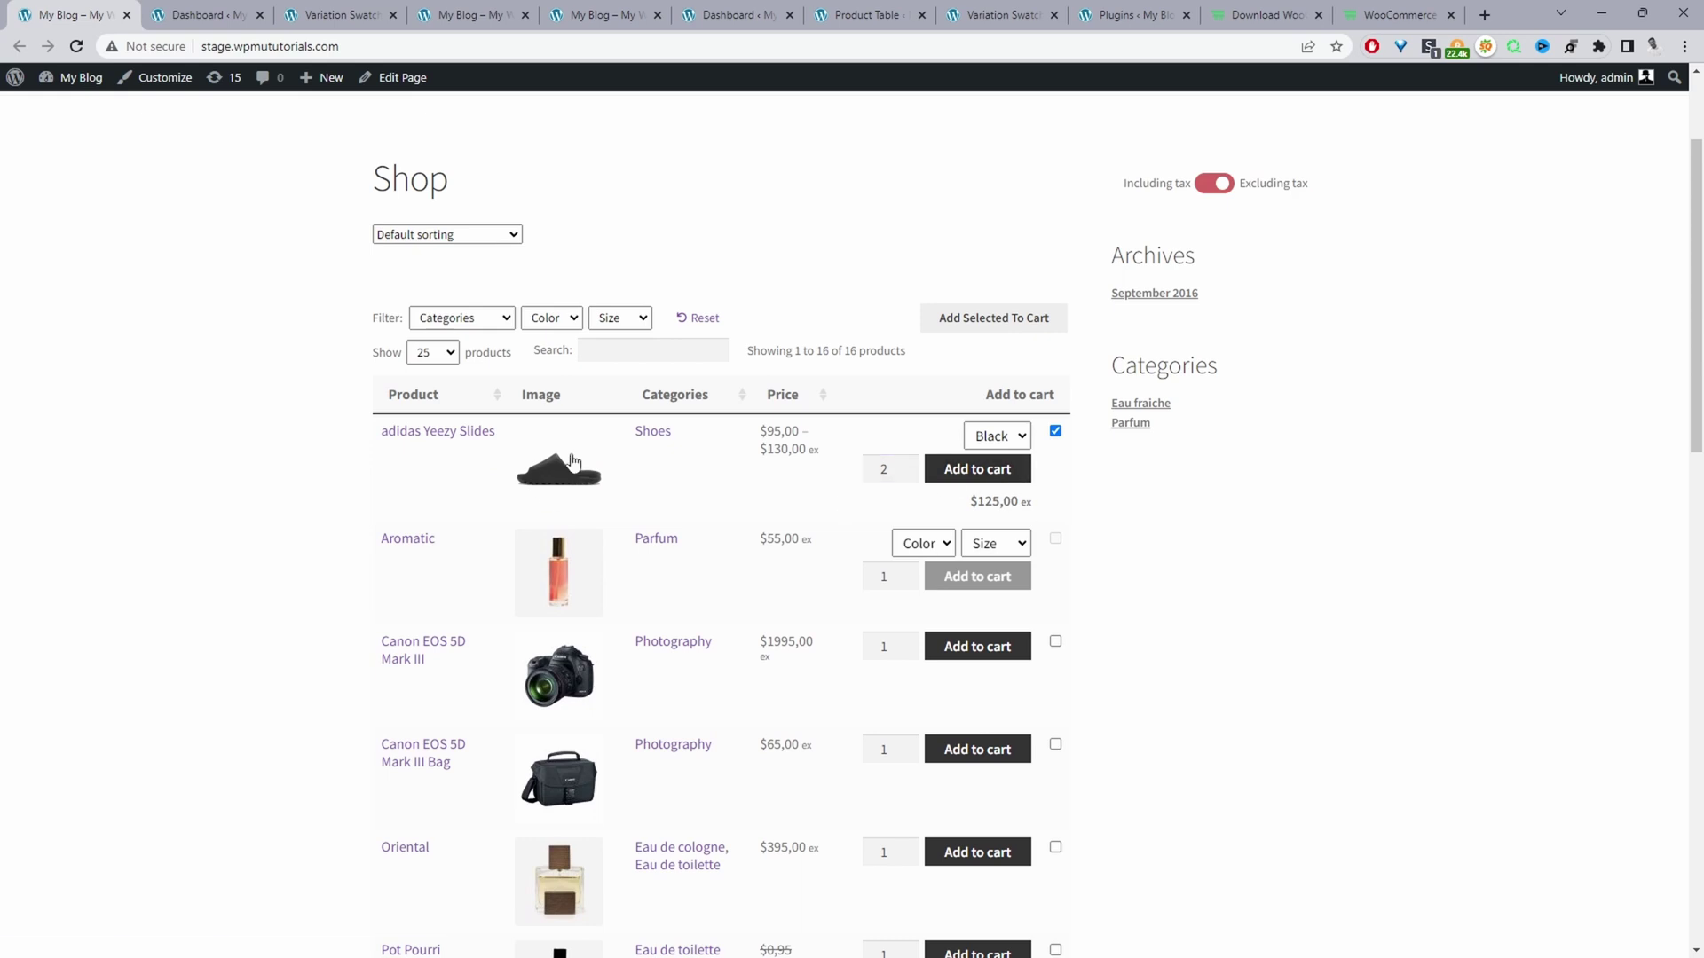
# - Preview the Yeezy Slides and Canon EOS 5D Mark III images in the lightbox, then return to the table settings
pyautogui.click(548, 497)
pyautogui.press('Right')
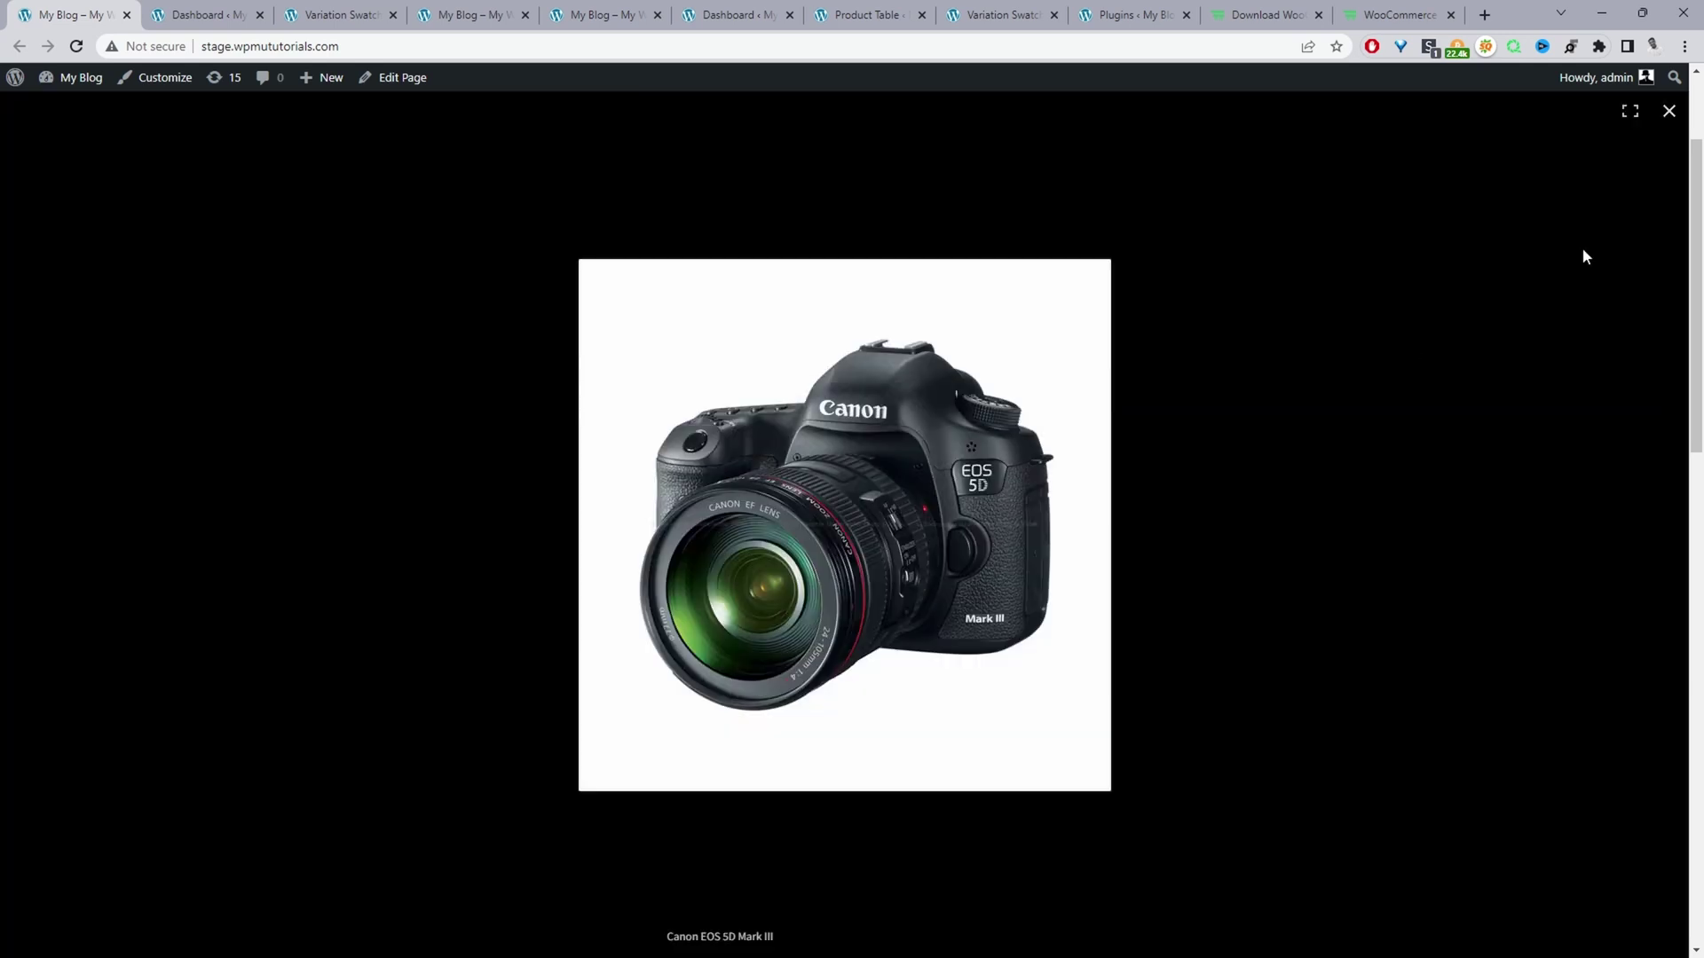
pyautogui.click(1667, 113)
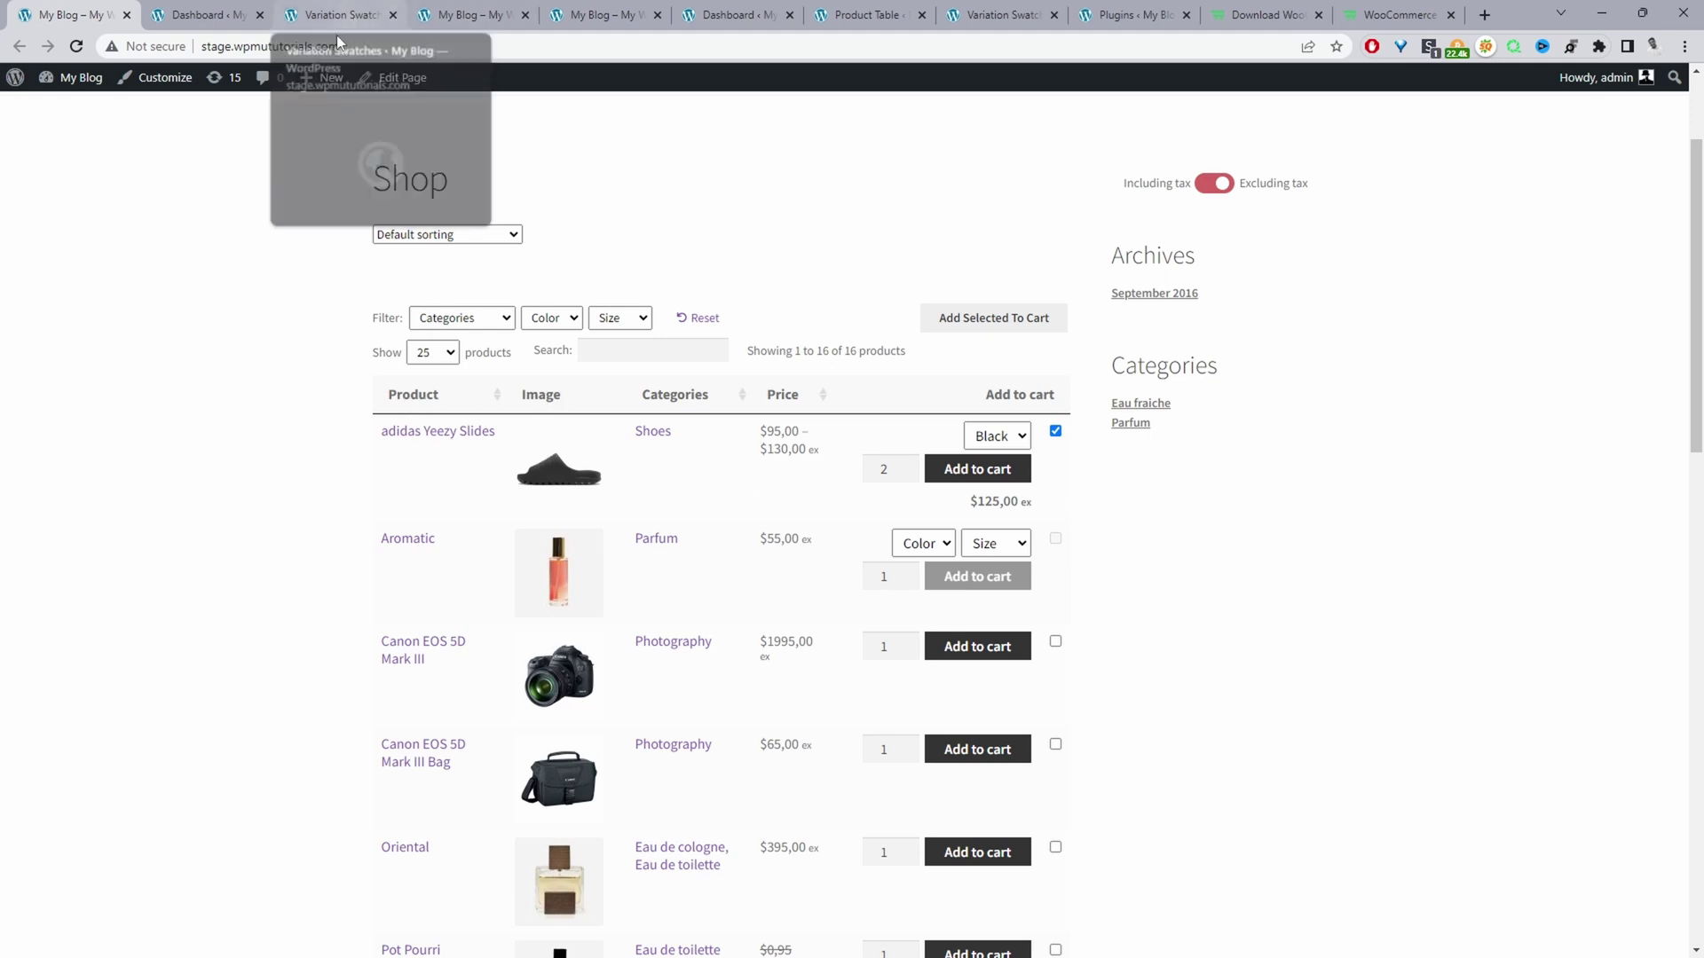
pyautogui.click(868, 14)
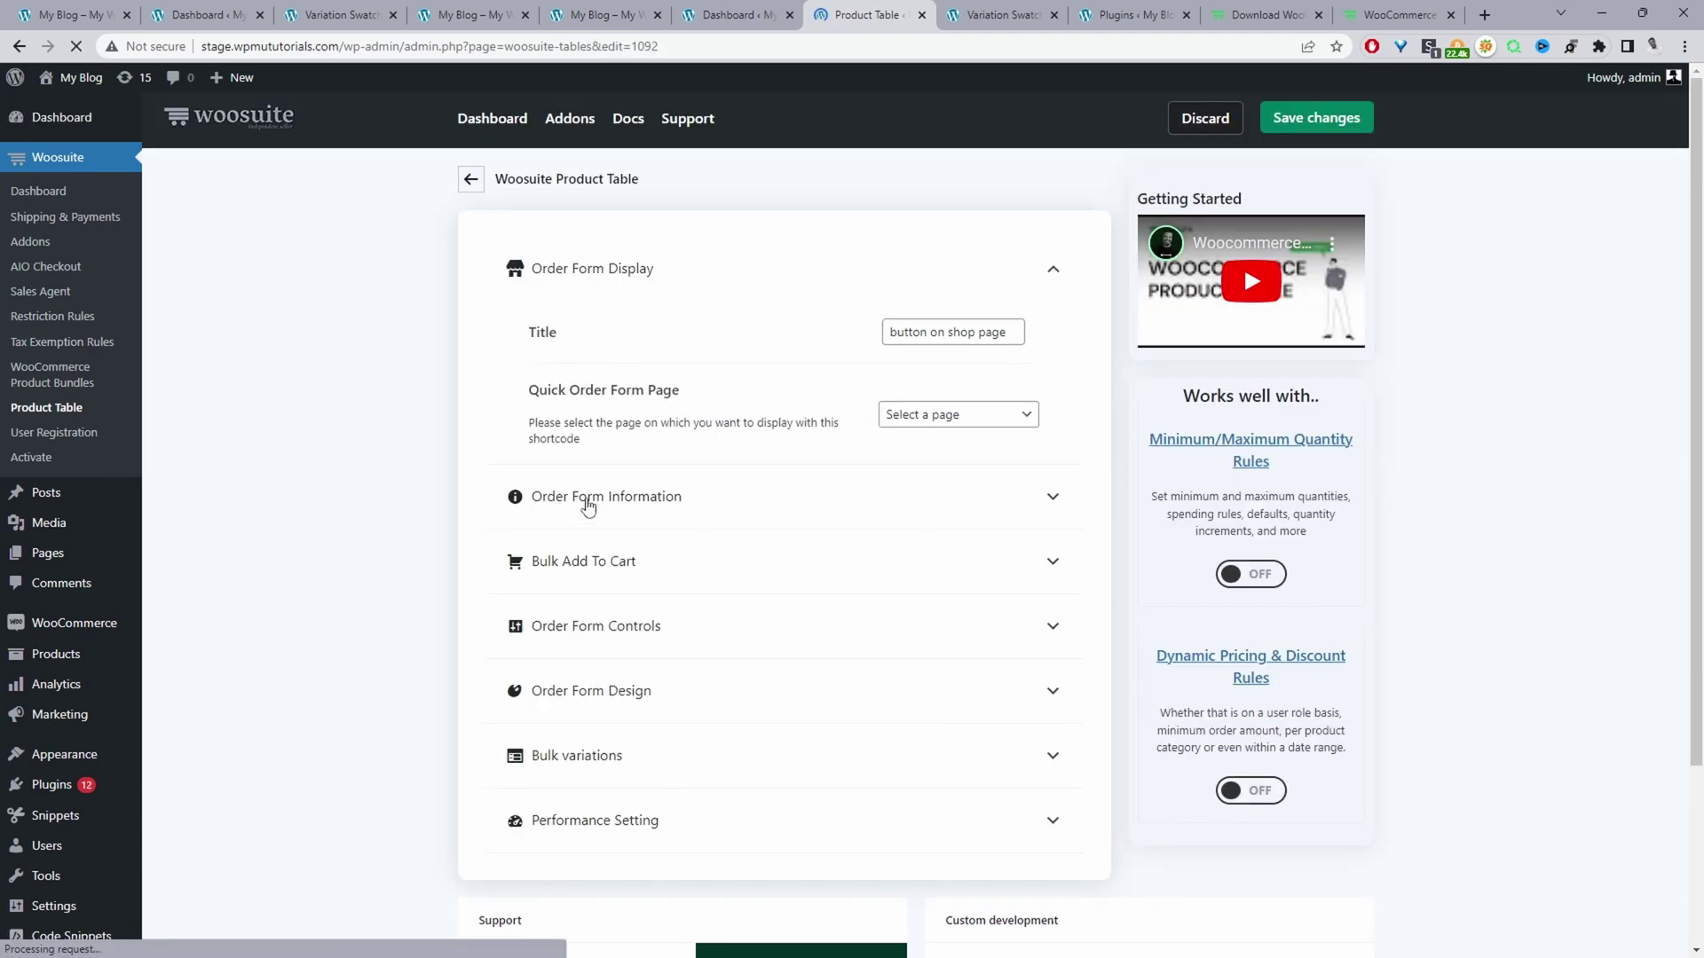
# - Move the Image column before Product under Order Form Information, save, and reload the Shop page
pyautogui.click(587, 502)
pyautogui.moveTo(657, 599); pyautogui.dragTo(544, 612)
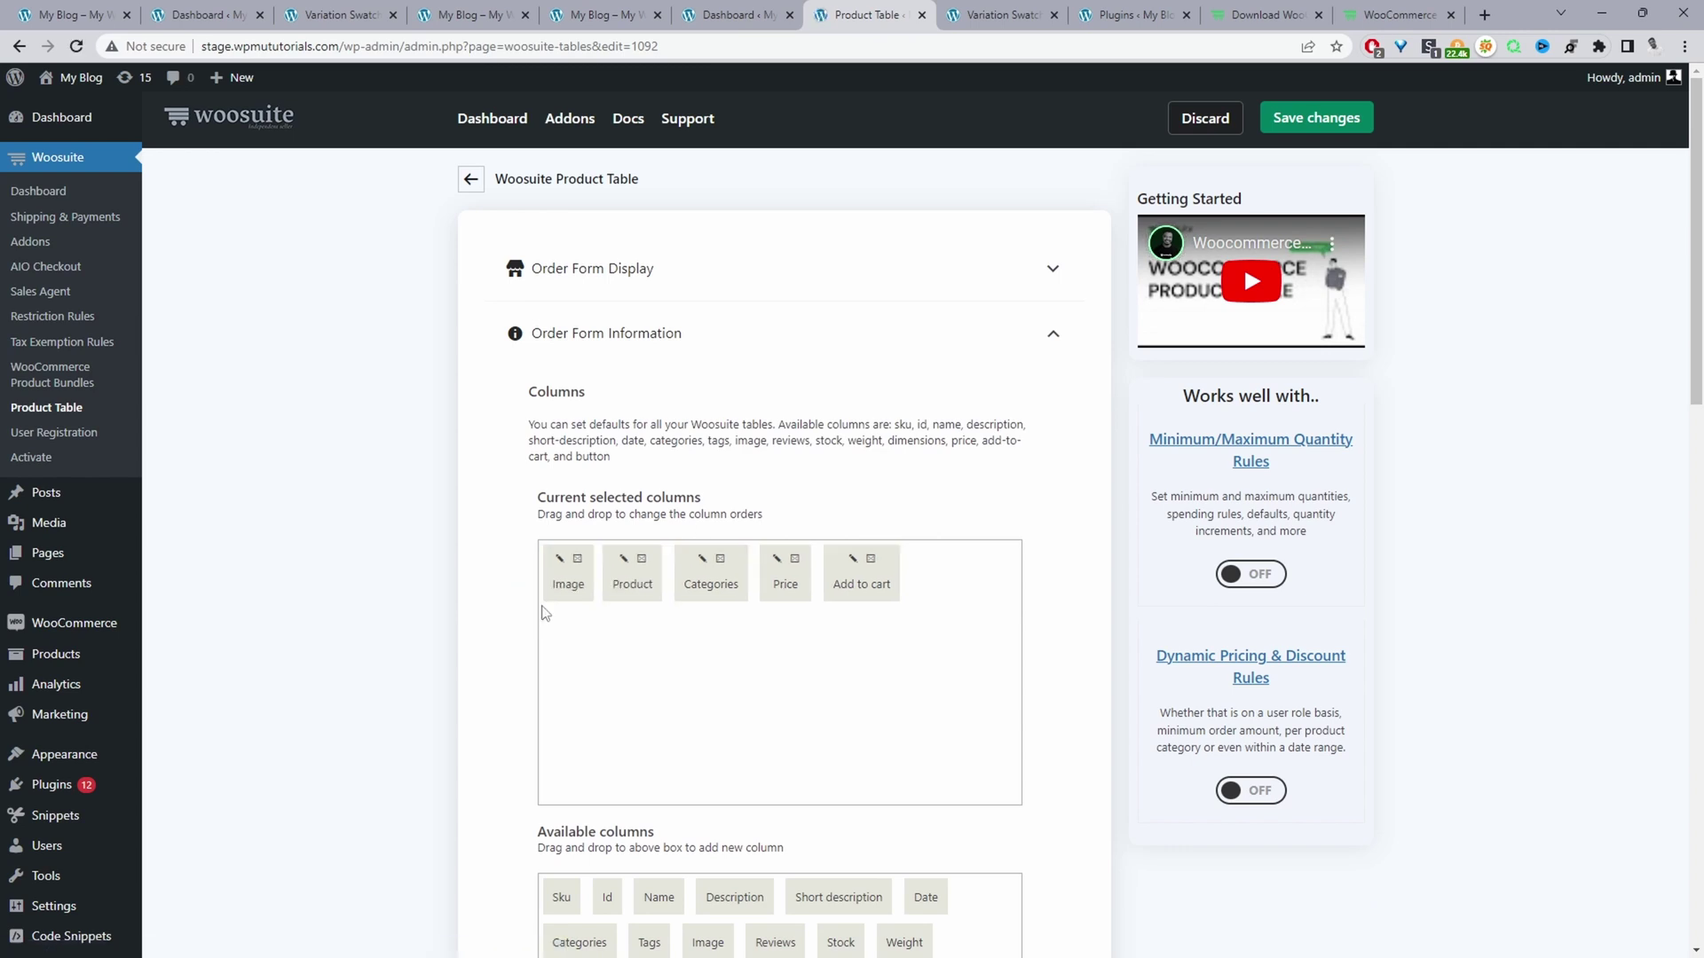
pyautogui.click(1282, 122)
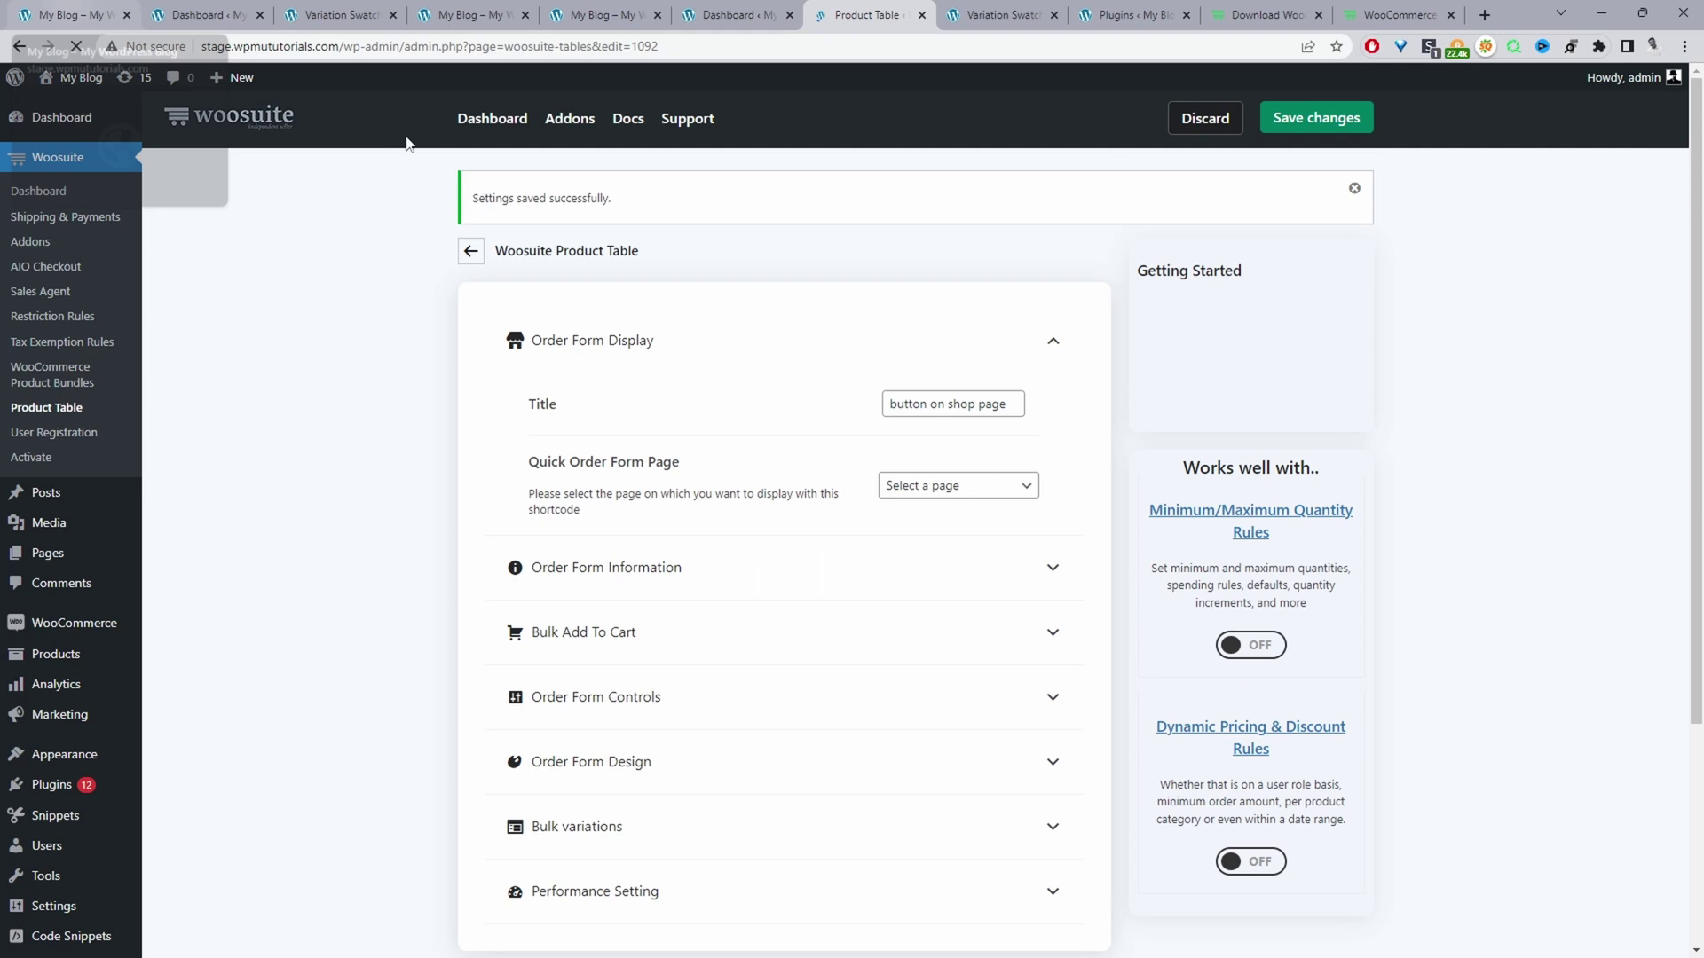
pyautogui.hotkey('ctrl', '1')
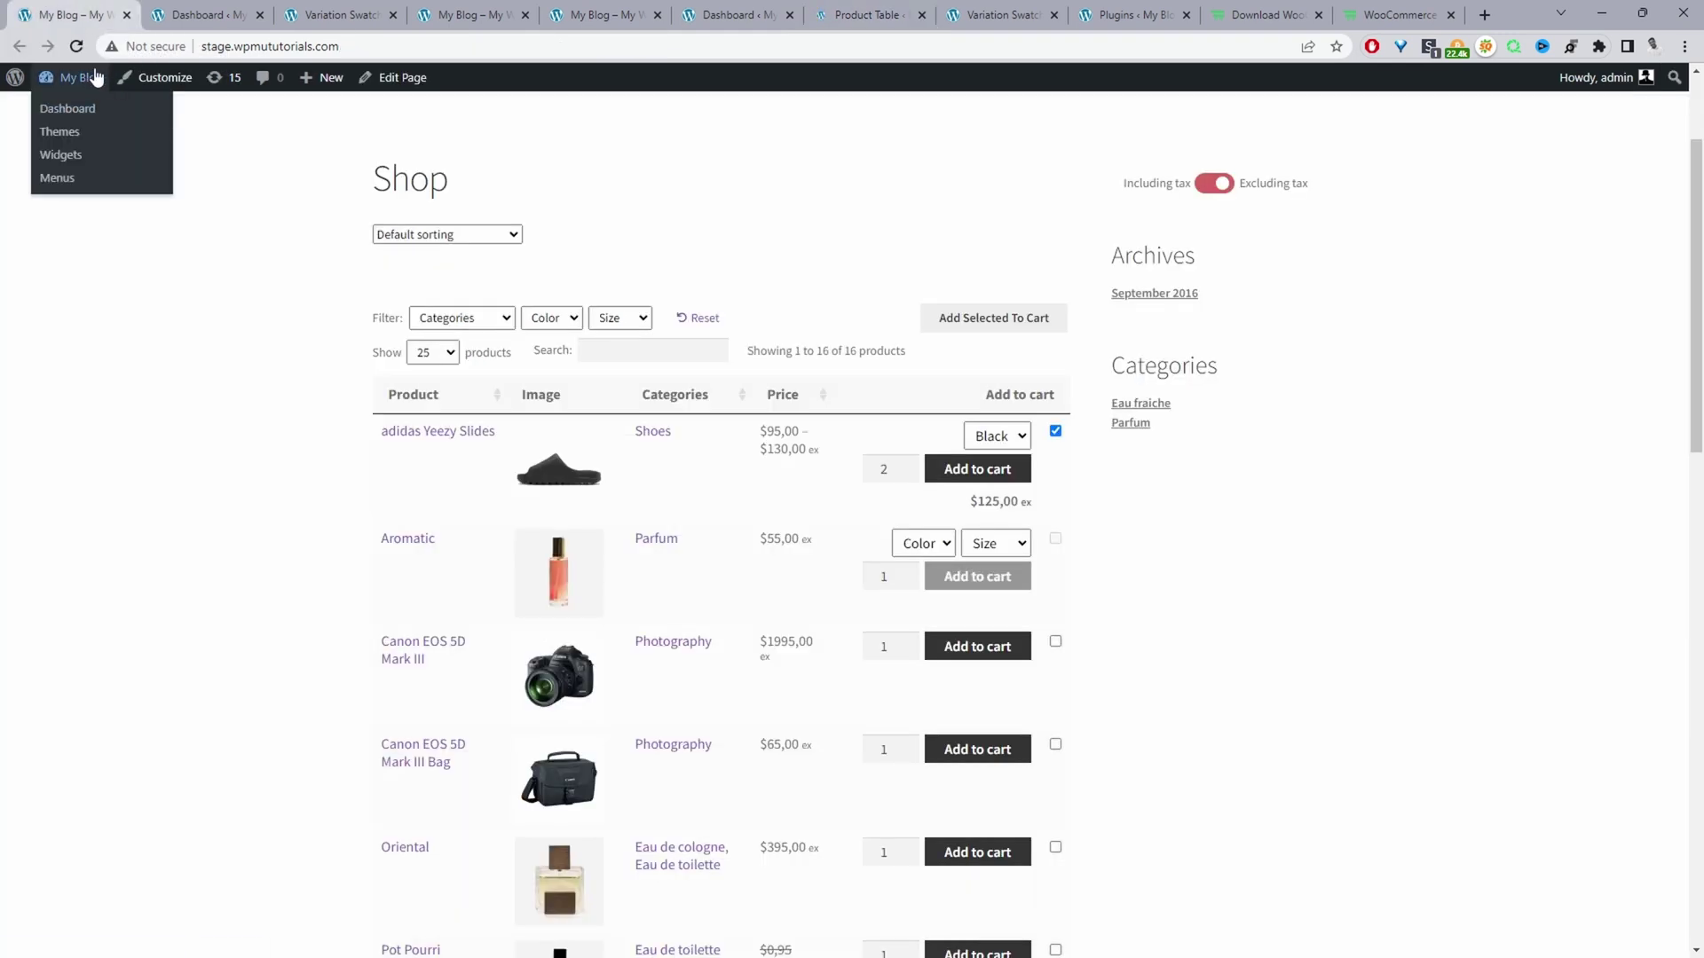
pyautogui.click(77, 46)
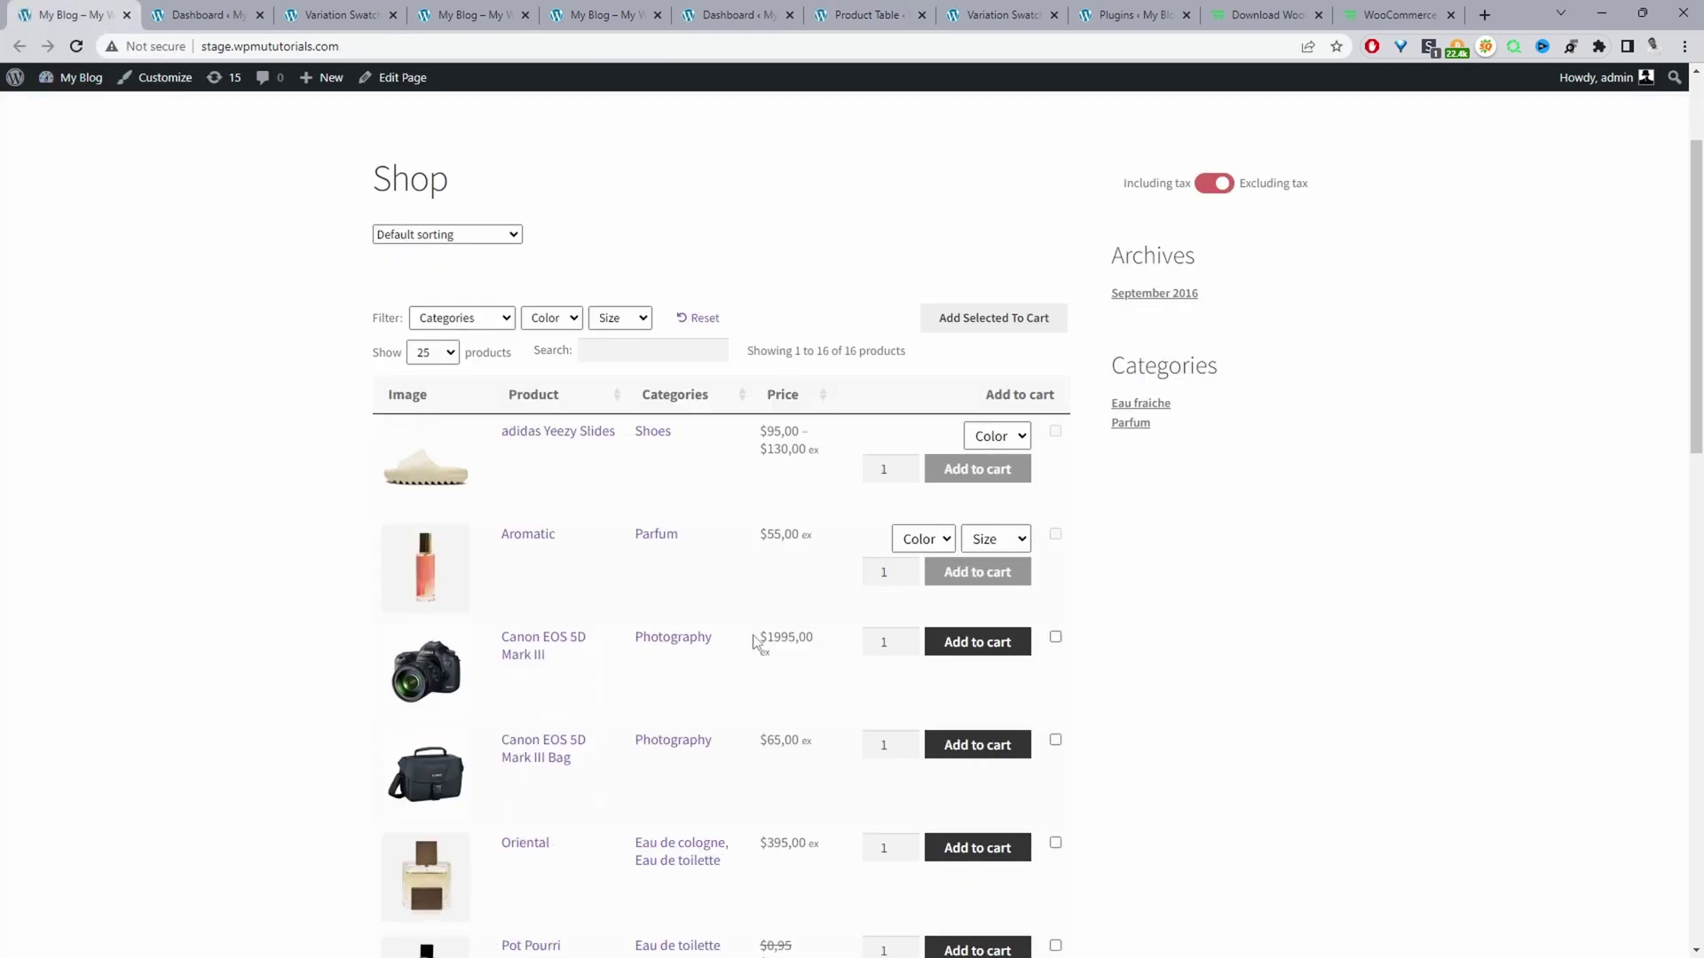